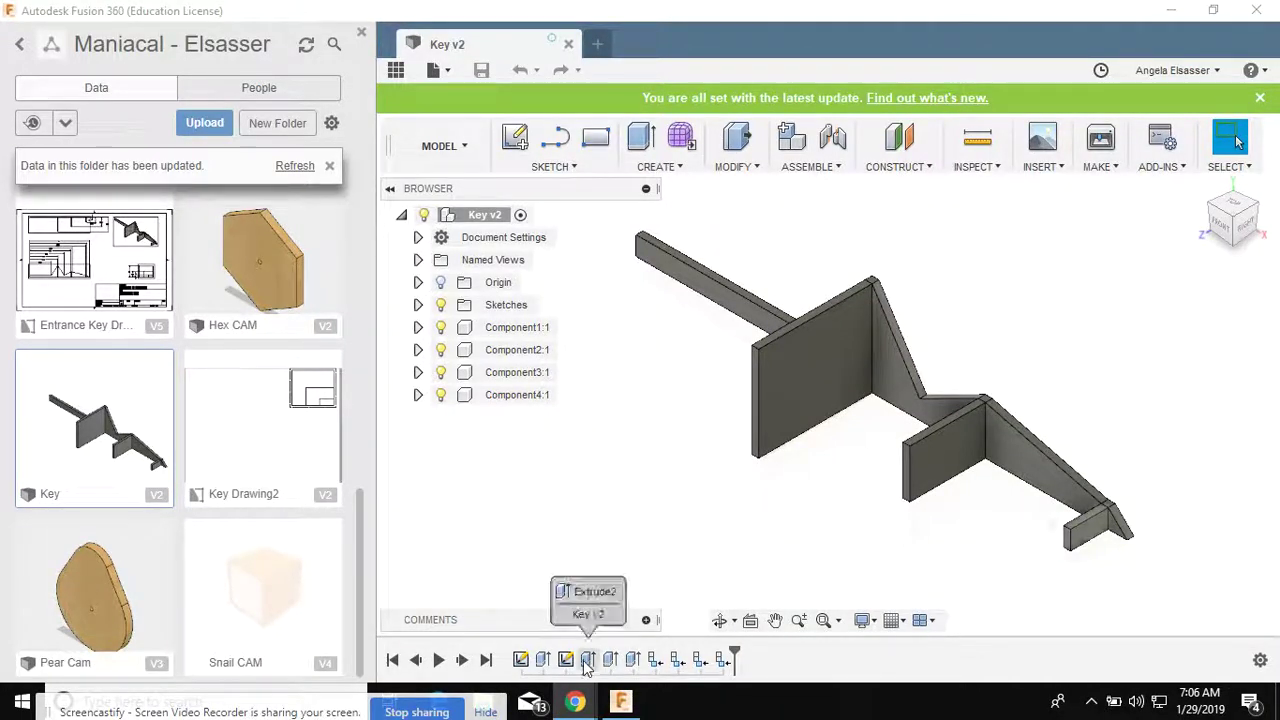
Change Extrude2's operation to New Body in Edit Feature.
{"action": "left_click", "coordinate": [588, 660]}
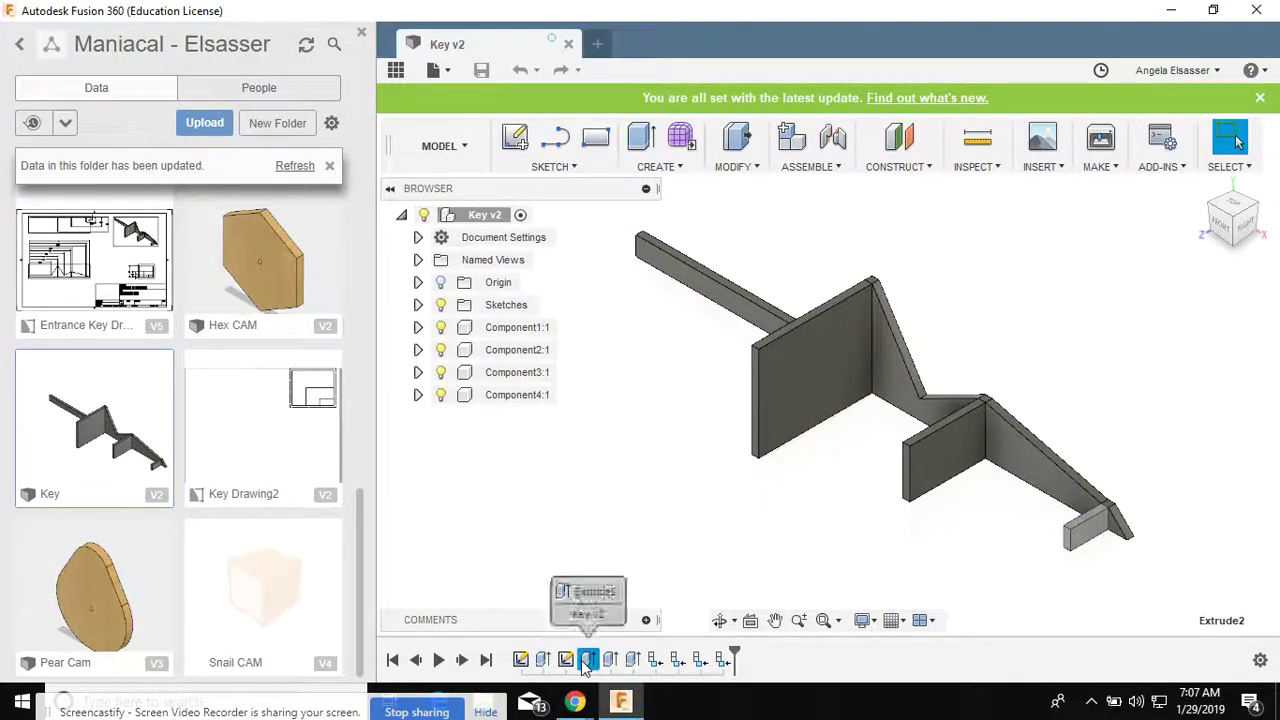
{"action": "key", "text": "Escape"}
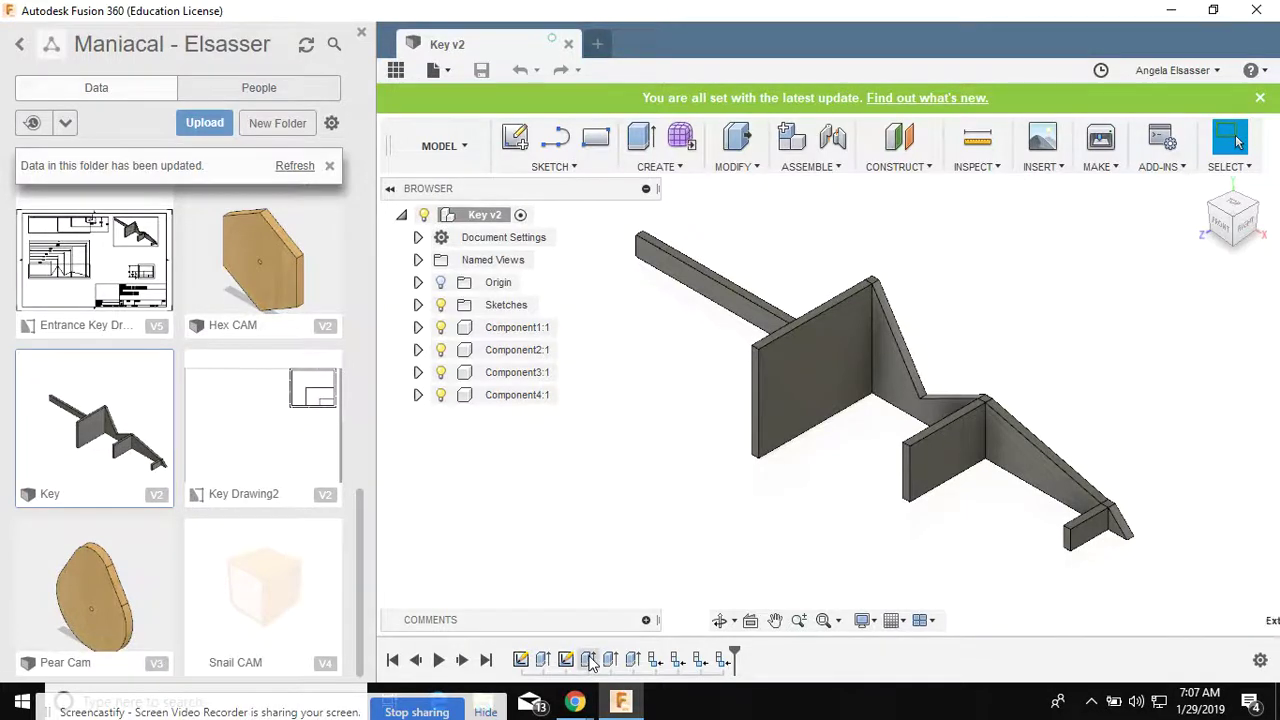
{"action": "double_click", "coordinate": [588, 660]}
{"action": "left_click", "coordinate": [1181, 488]}
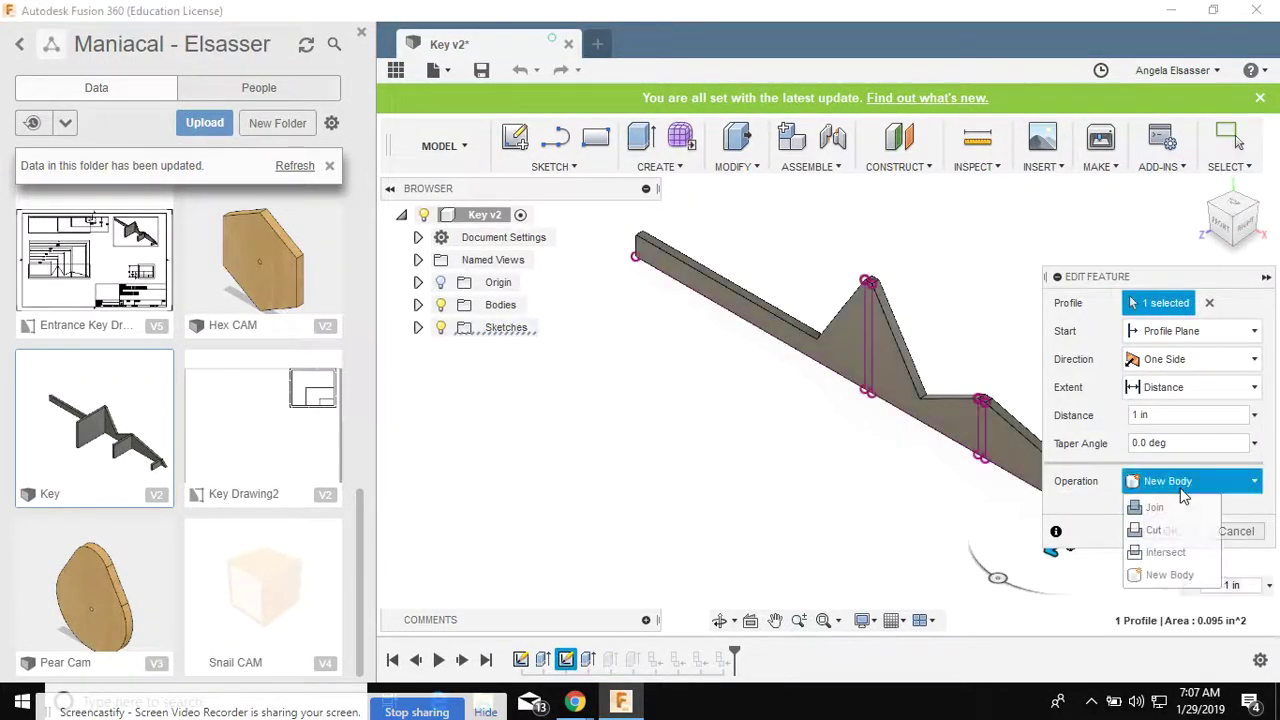
{"action": "left_click", "coordinate": [1170, 577]}
{"action": "left_click", "coordinate": [1168, 531]}
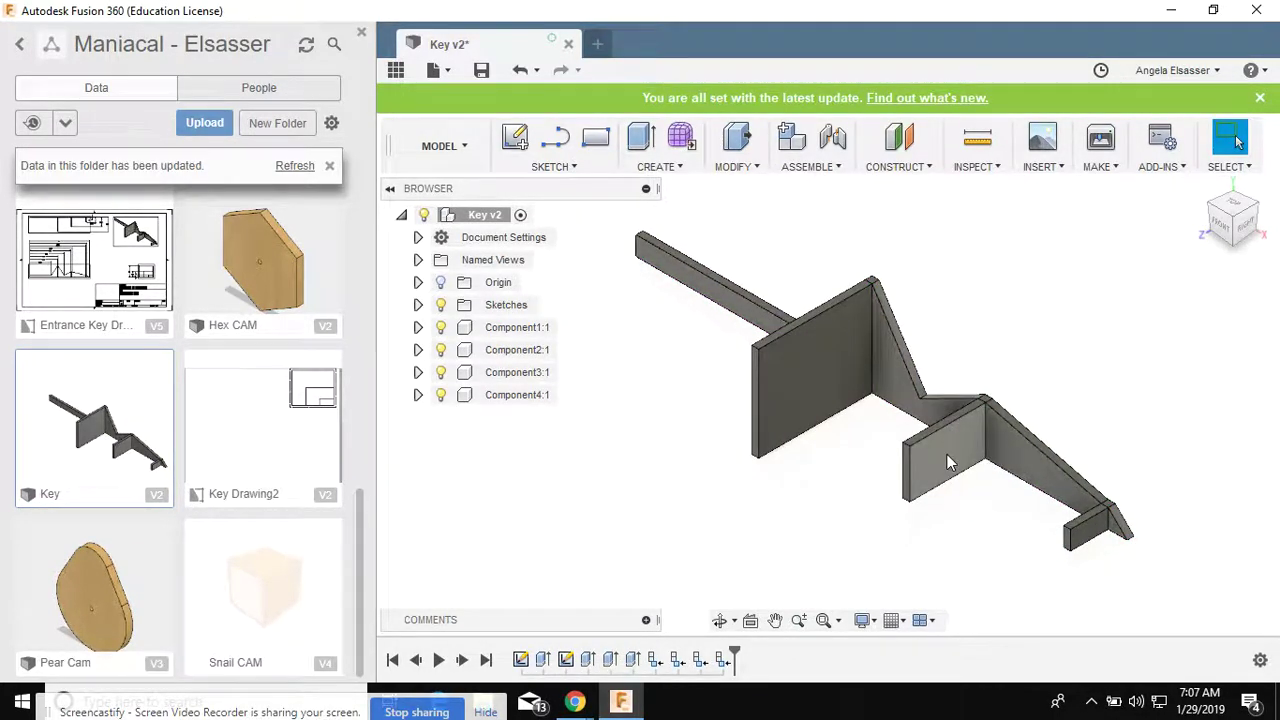
Re-edit Extrude3 and another extrude feature, confirming each edit.
{"action": "double_click", "coordinate": [610, 660]}
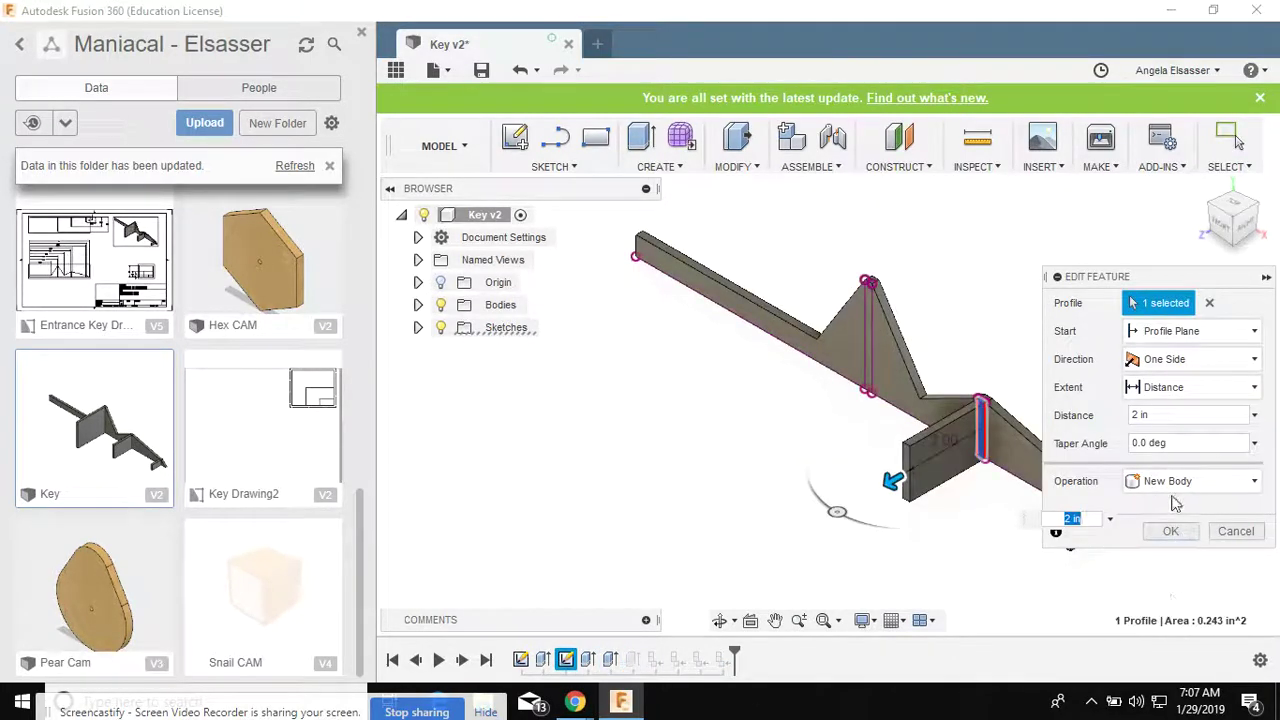
{"action": "left_click", "coordinate": [1170, 531]}
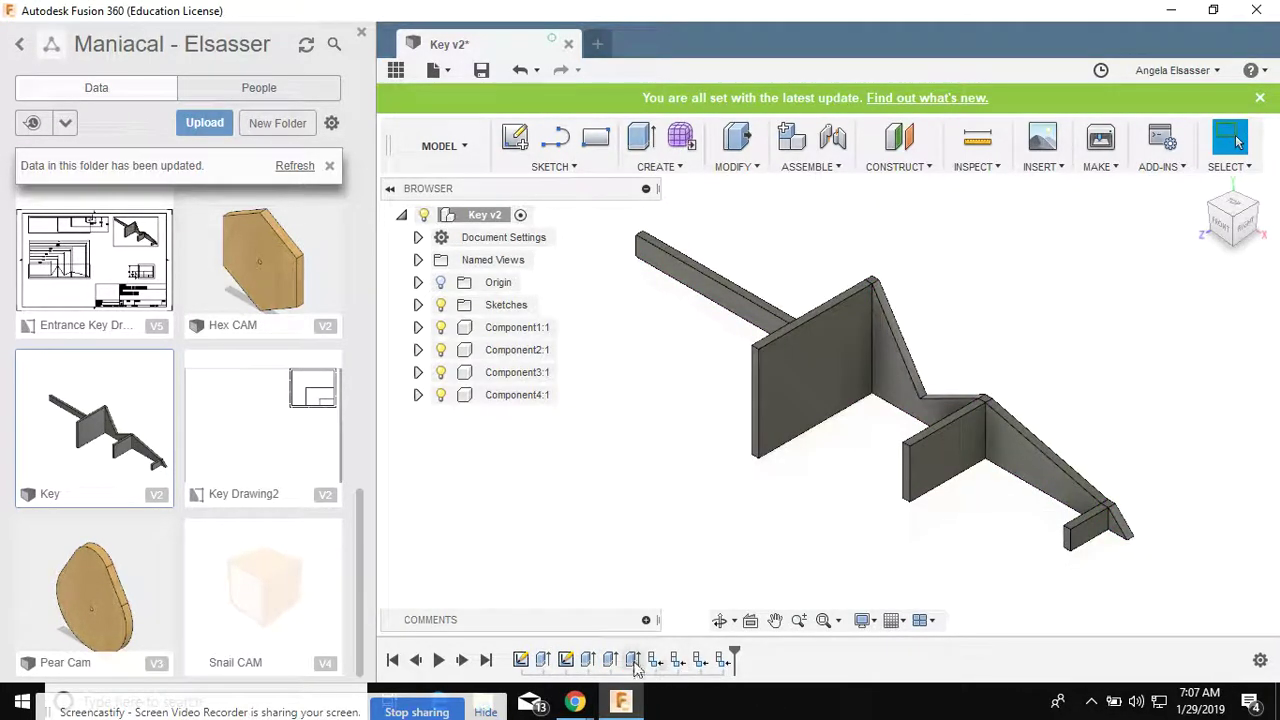
{"action": "double_click", "coordinate": [565, 660]}
{"action": "left_click", "coordinate": [1171, 531]}
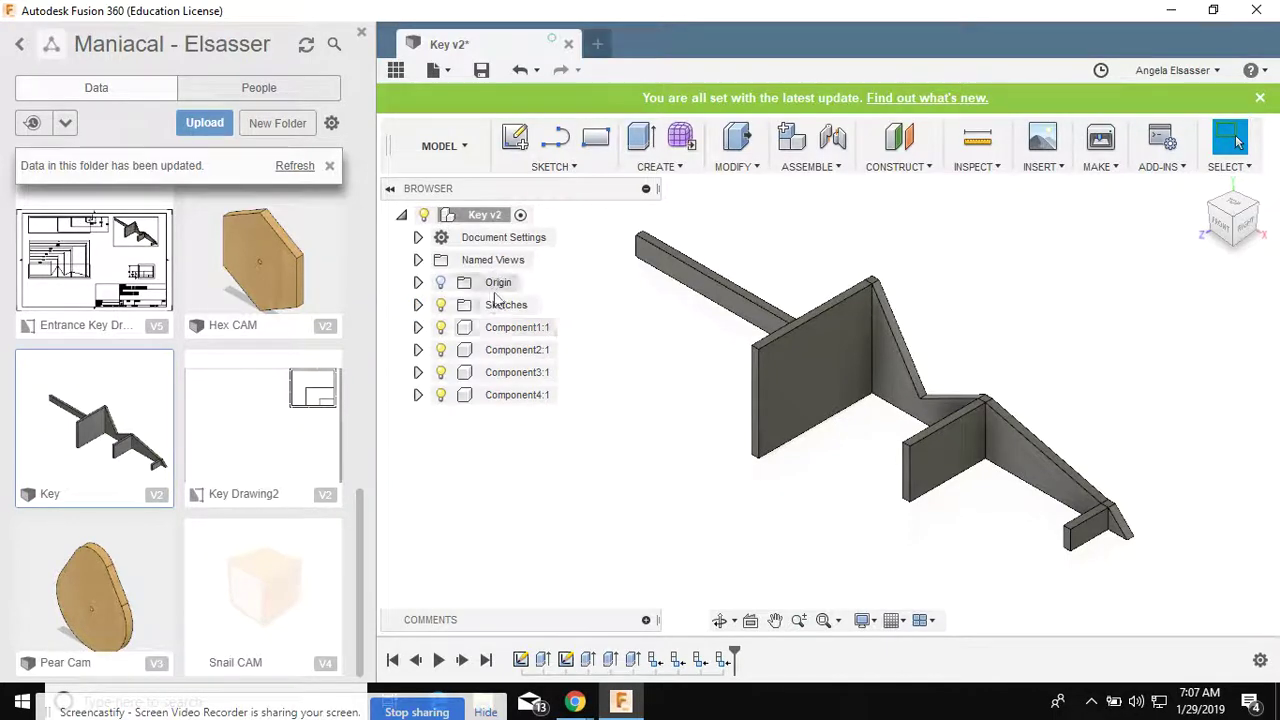
Expand the Sketches folder and Component1:1 in the browser to inspect their contents.
{"action": "left_click", "coordinate": [418, 304]}
{"action": "left_click", "coordinate": [418, 304]}
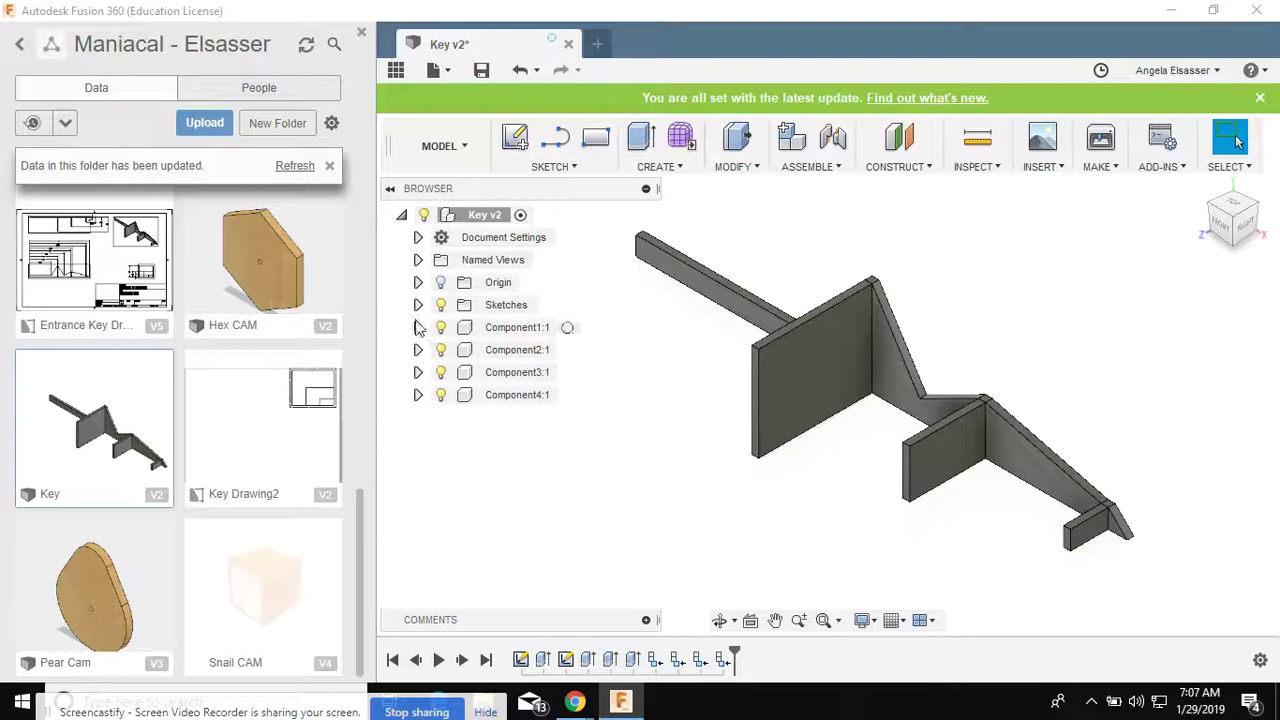
{"action": "left_click", "coordinate": [418, 327]}
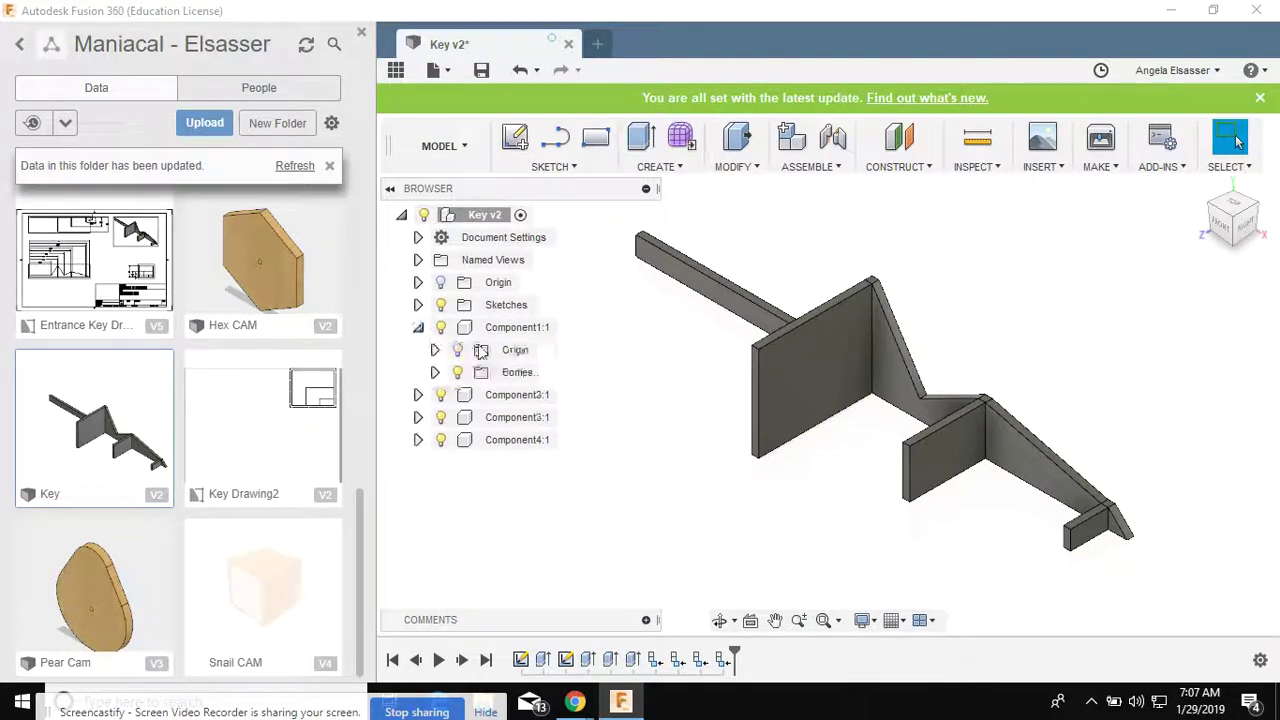
{"action": "right_click", "coordinate": [519, 375]}
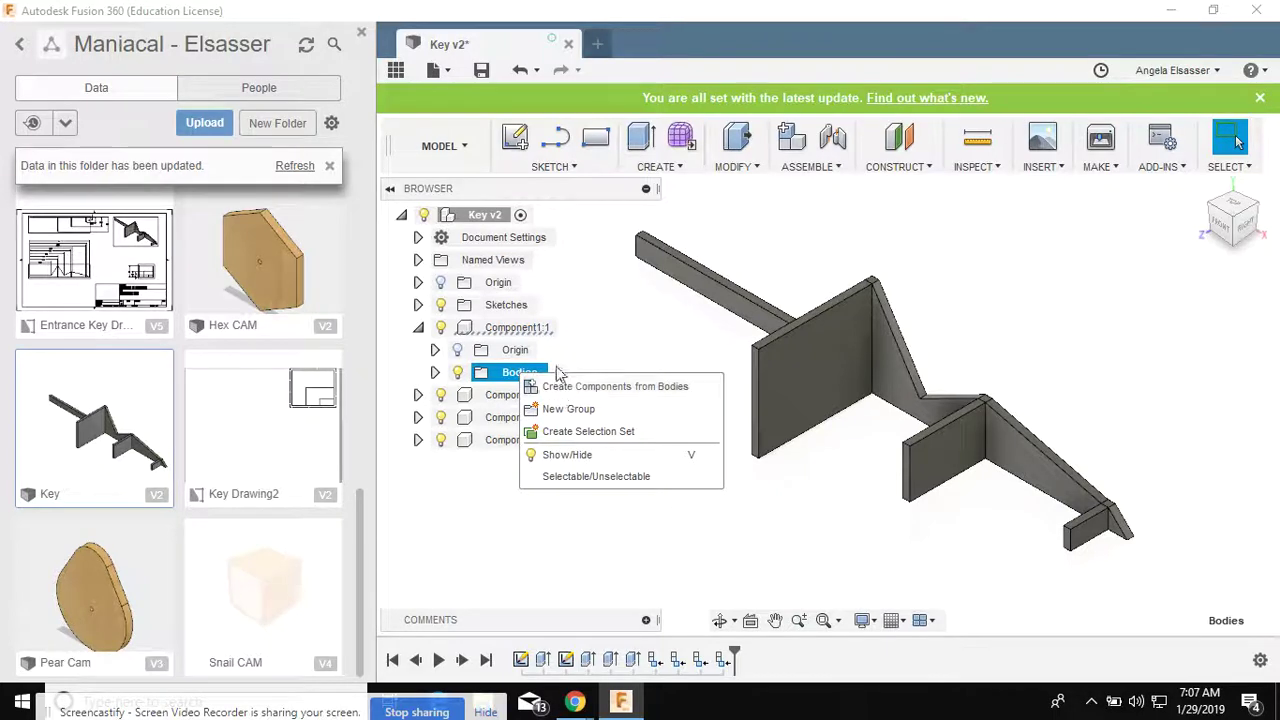
{"action": "left_click", "coordinate": [419, 328]}
Highlight Component1:1 through Component4:1 in turn, then right-click Component1:1, the long main bar.
{"action": "left_click", "coordinate": [500, 332]}
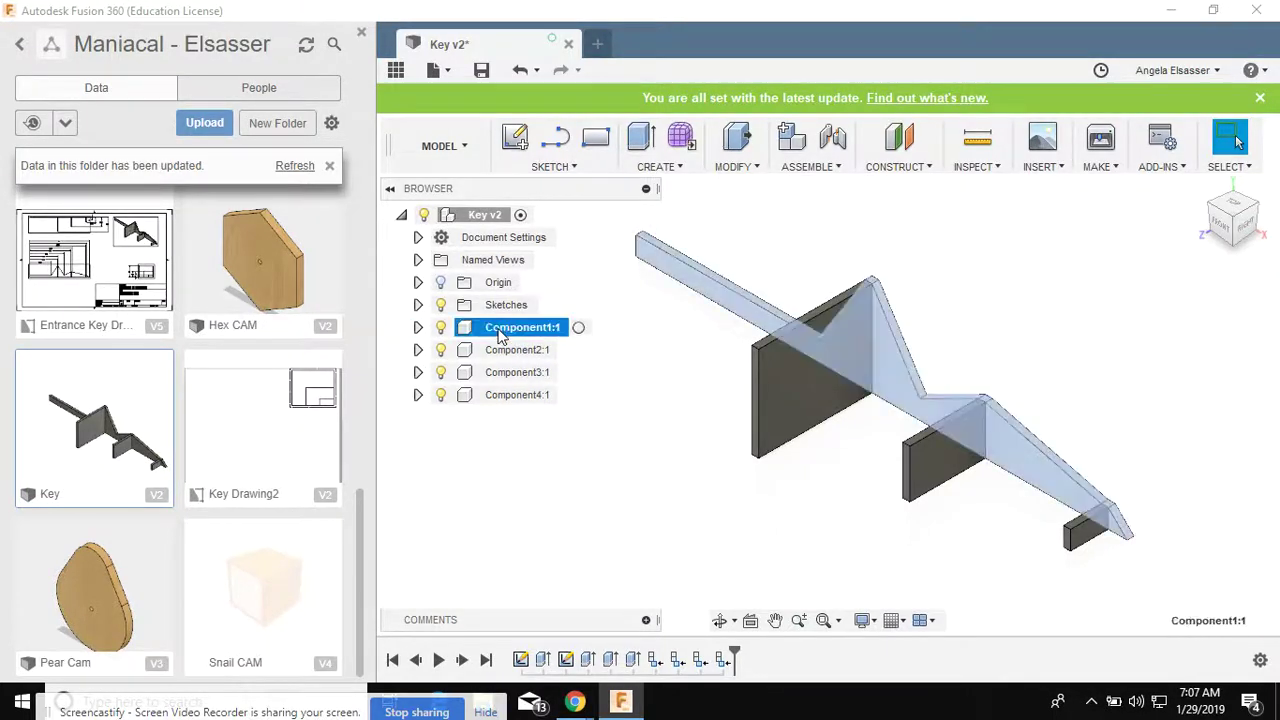
{"action": "left_click", "coordinate": [509, 349]}
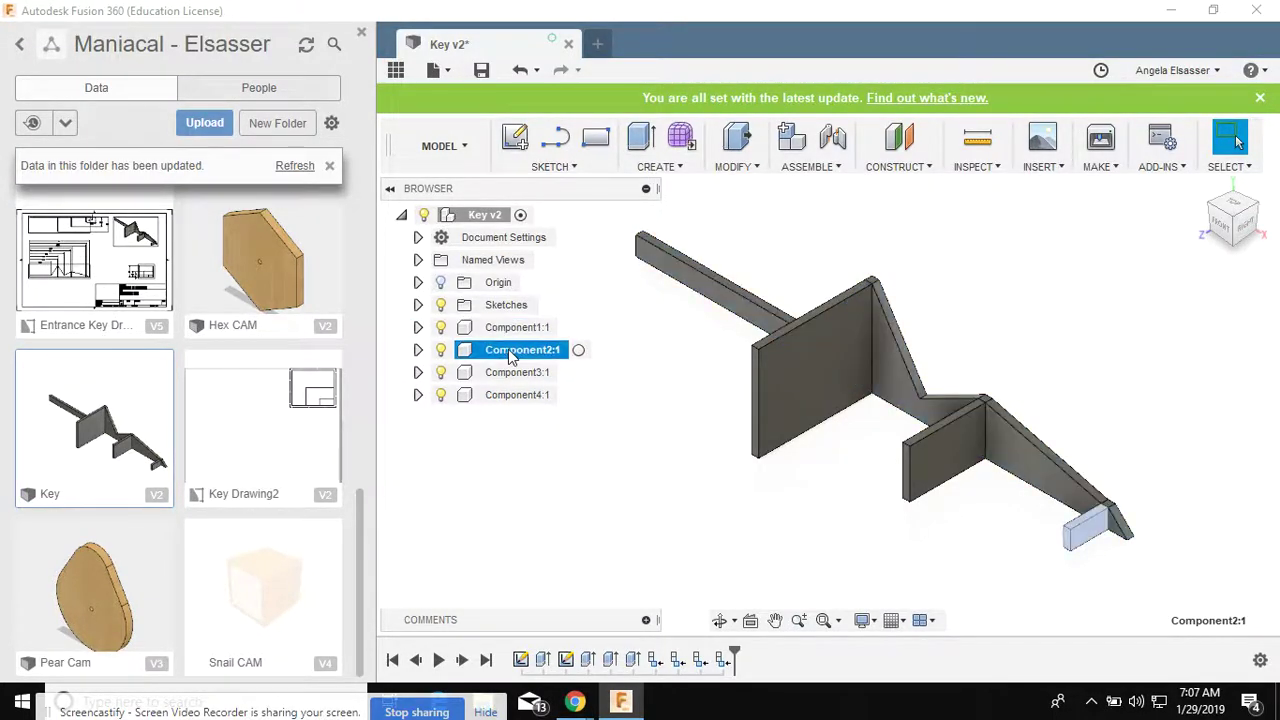
{"action": "left_click", "coordinate": [514, 372]}
{"action": "left_click", "coordinate": [517, 395]}
{"action": "left_click", "coordinate": [538, 458]}
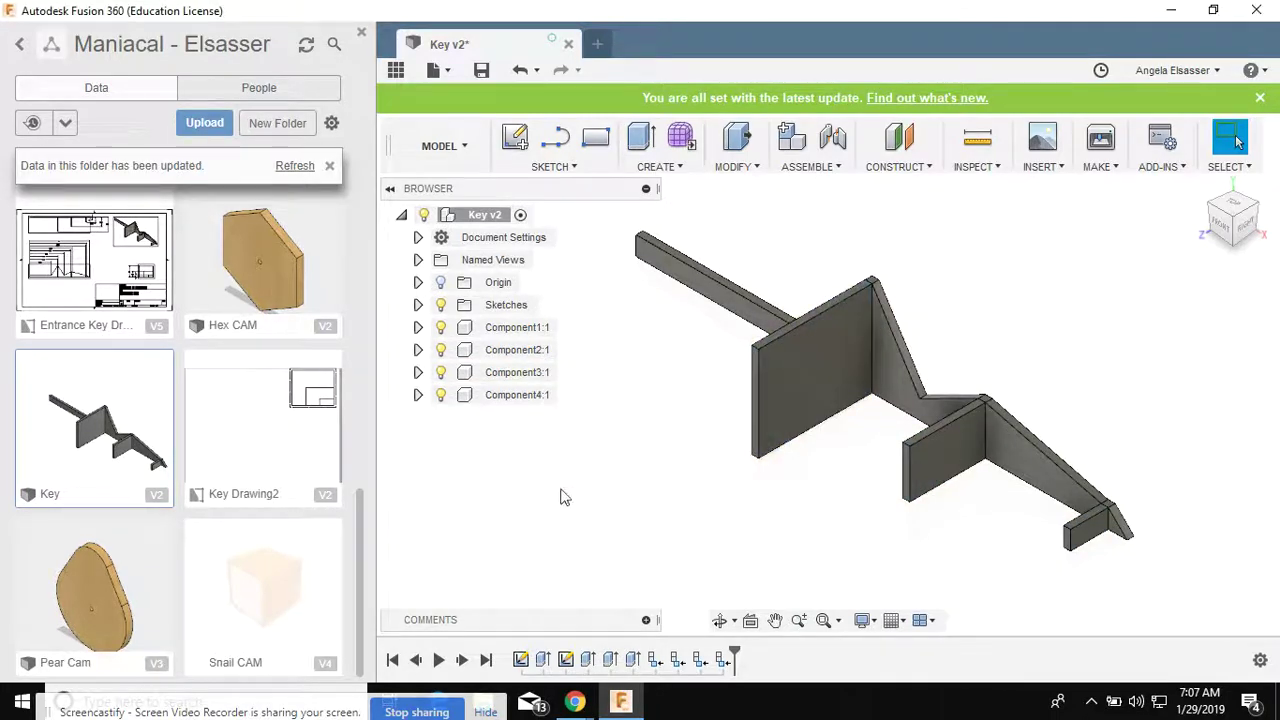
{"action": "left_click", "coordinate": [510, 336]}
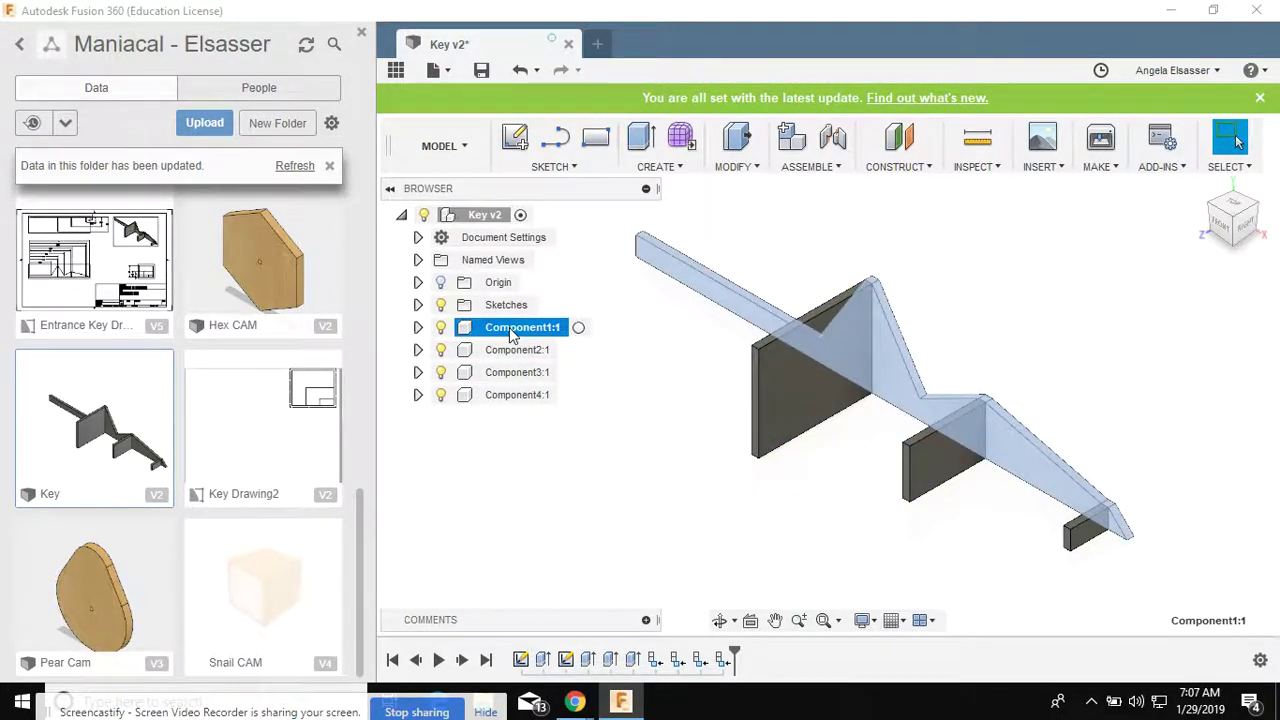
{"action": "right_click", "coordinate": [510, 336]}
Create a drawing of Component1:1 on an A (11in x 8.5in) sheet, declining the update prompt.
{"action": "left_click", "coordinate": [575, 103]}
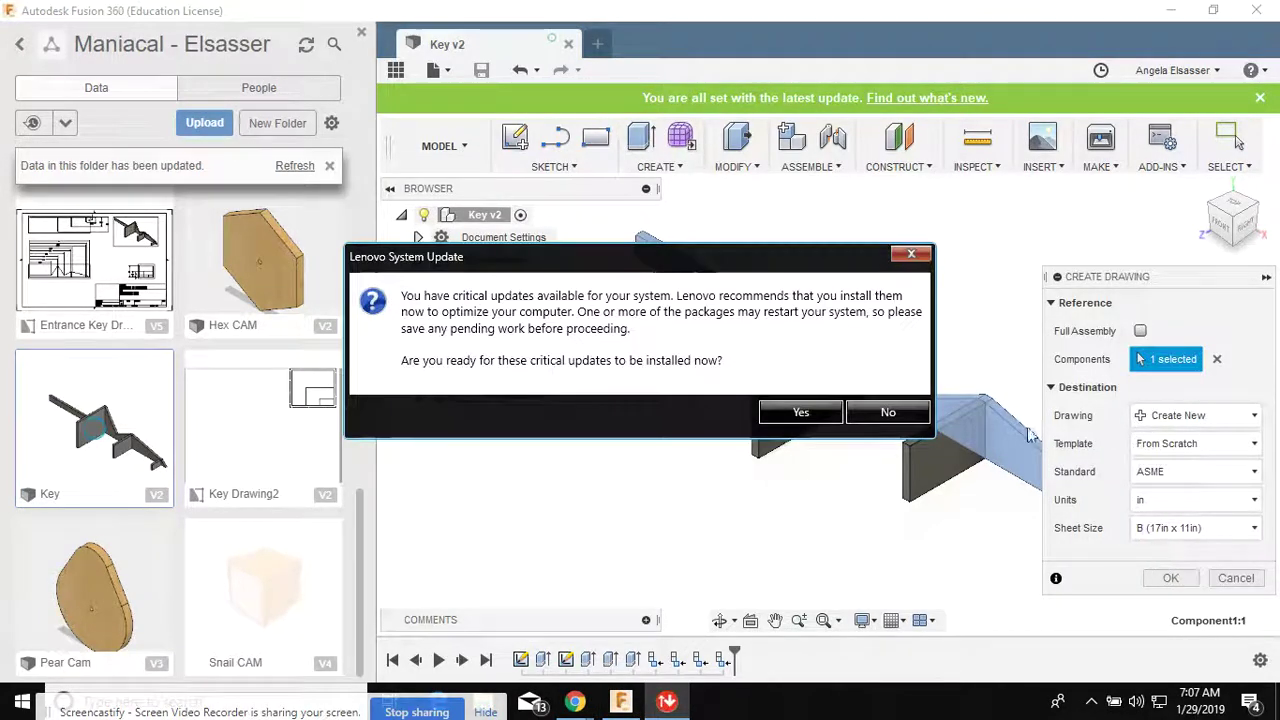
{"action": "left_click", "coordinate": [885, 418]}
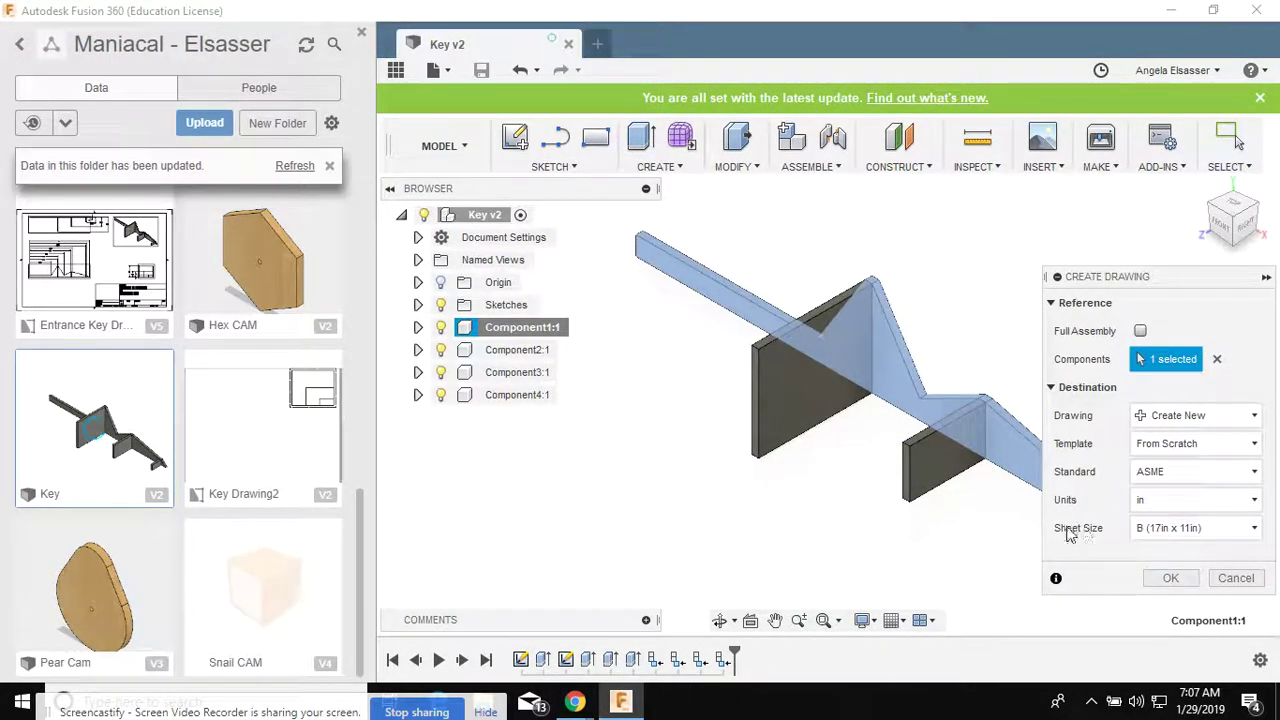
{"action": "left_click", "coordinate": [1192, 532]}
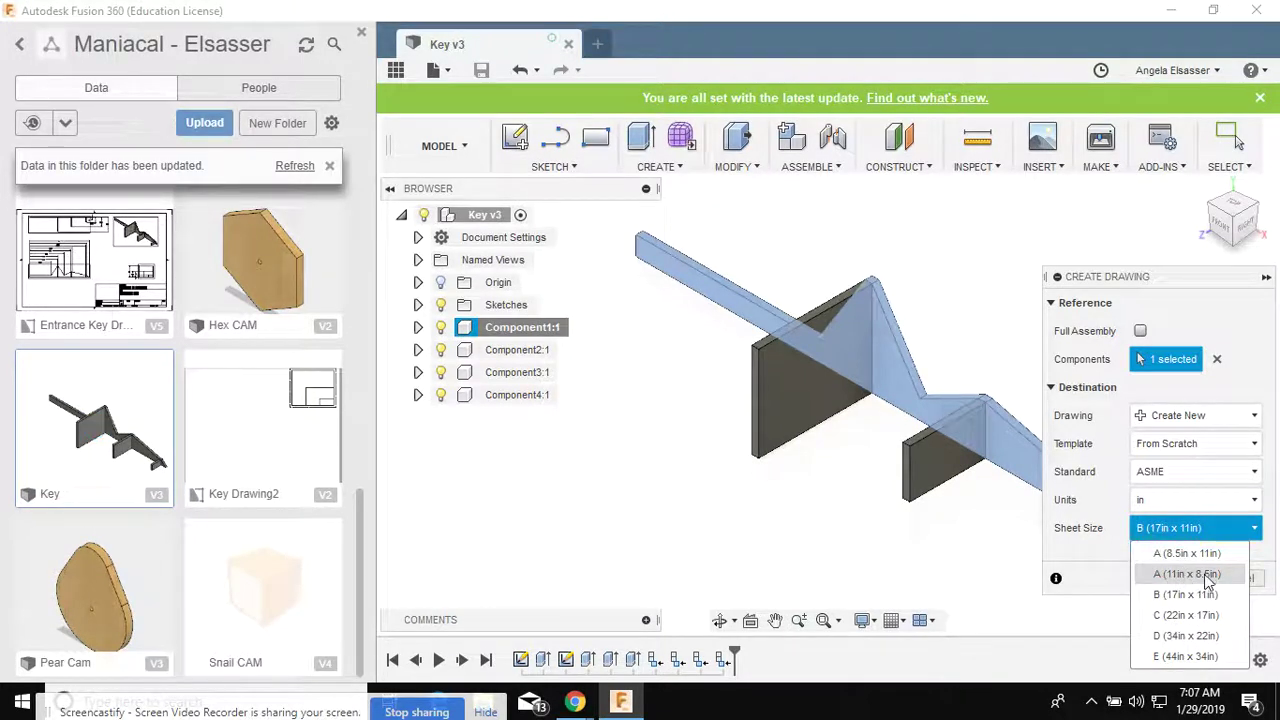
{"action": "left_click", "coordinate": [1207, 575]}
{"action": "left_click", "coordinate": [1172, 580]}
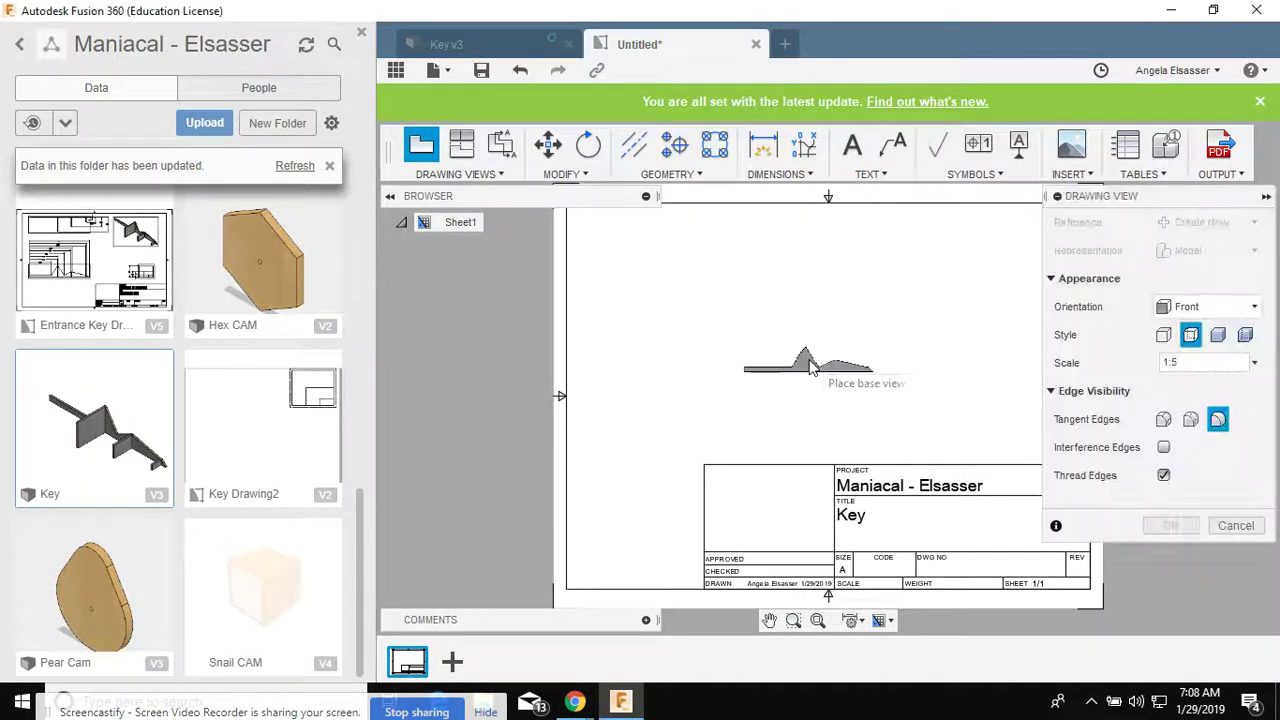
Place the front base view of the key bar at 1:1 scale.
{"action": "left_click", "coordinate": [1252, 364]}
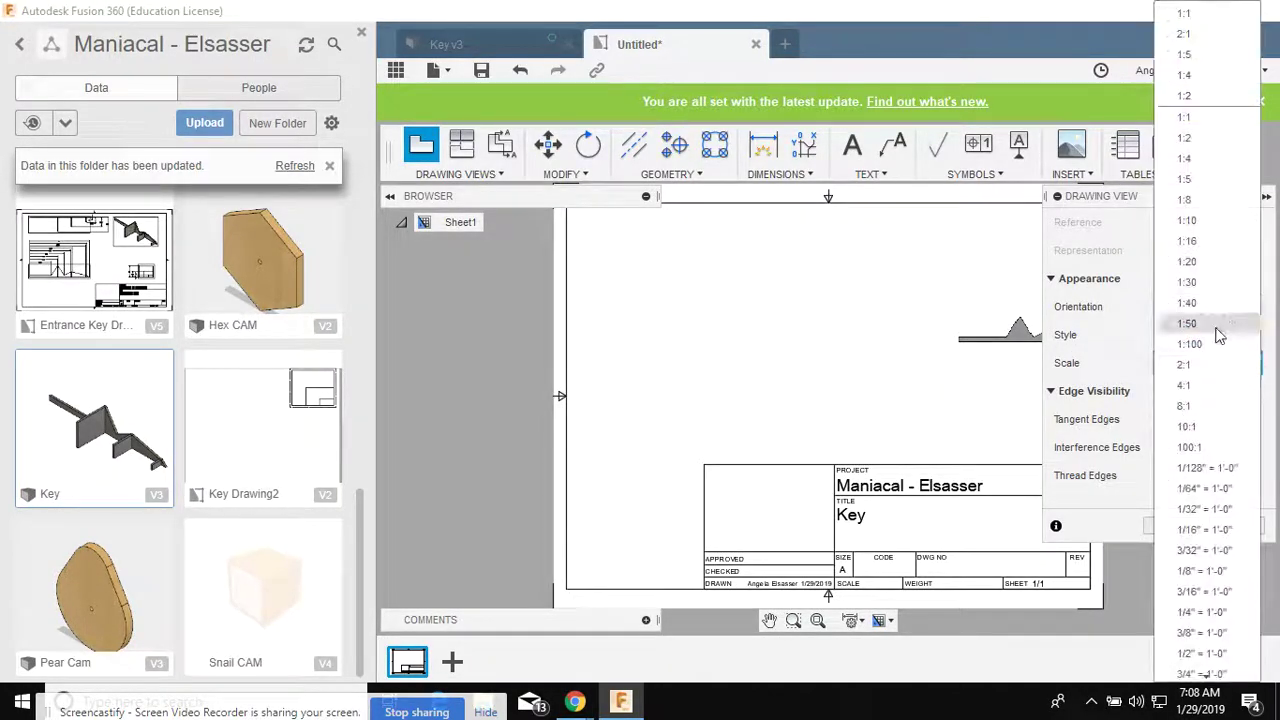
{"action": "left_click", "coordinate": [1185, 117]}
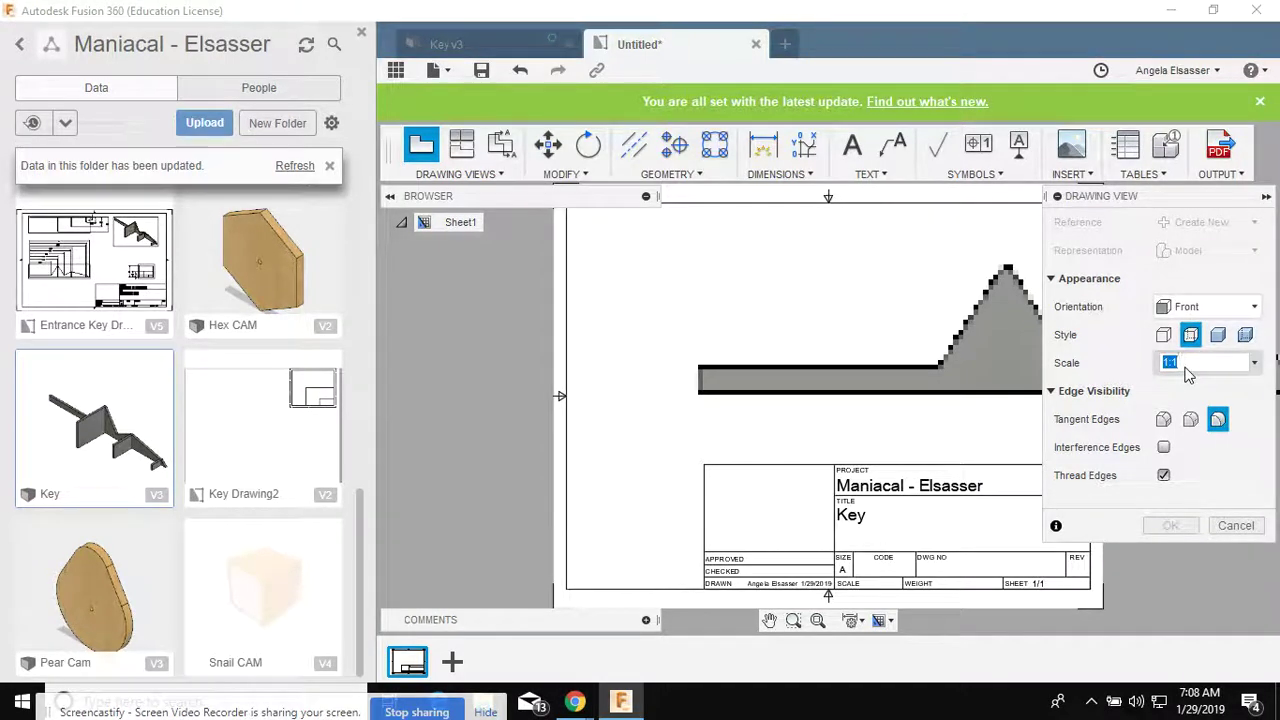
{"action": "left_click", "coordinate": [843, 377]}
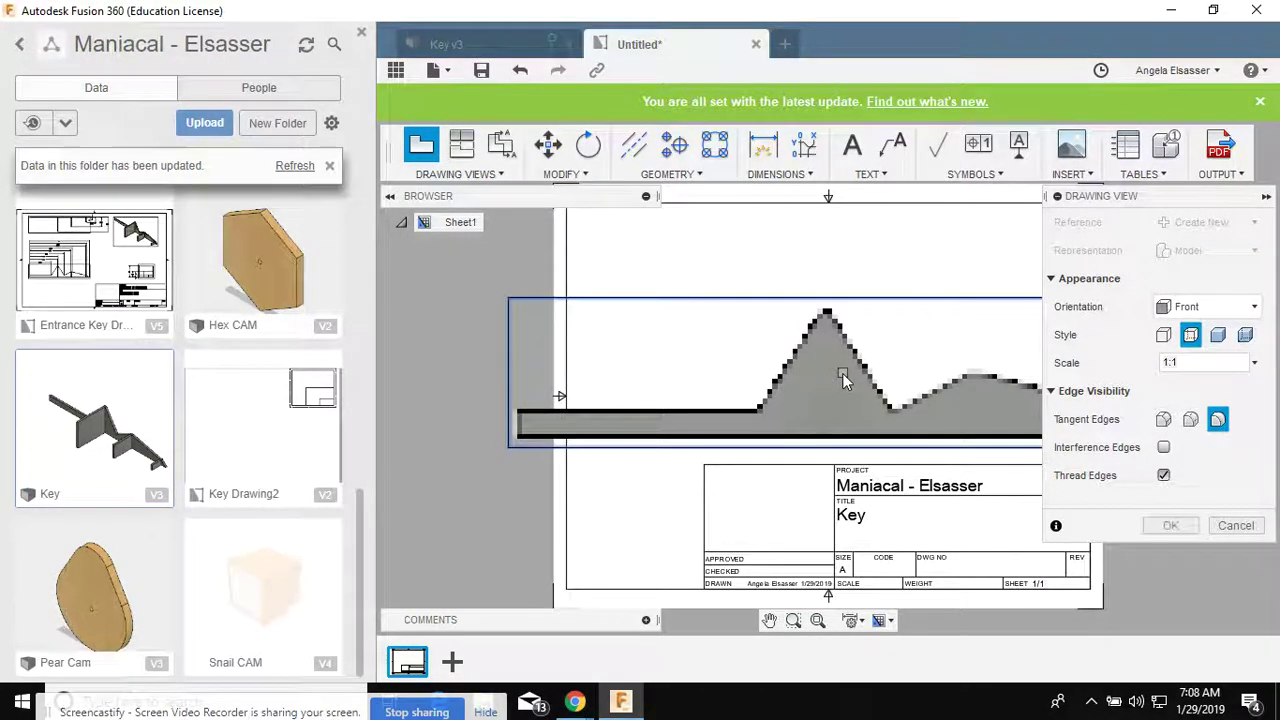
{"action": "left_click", "coordinate": [1170, 525]}
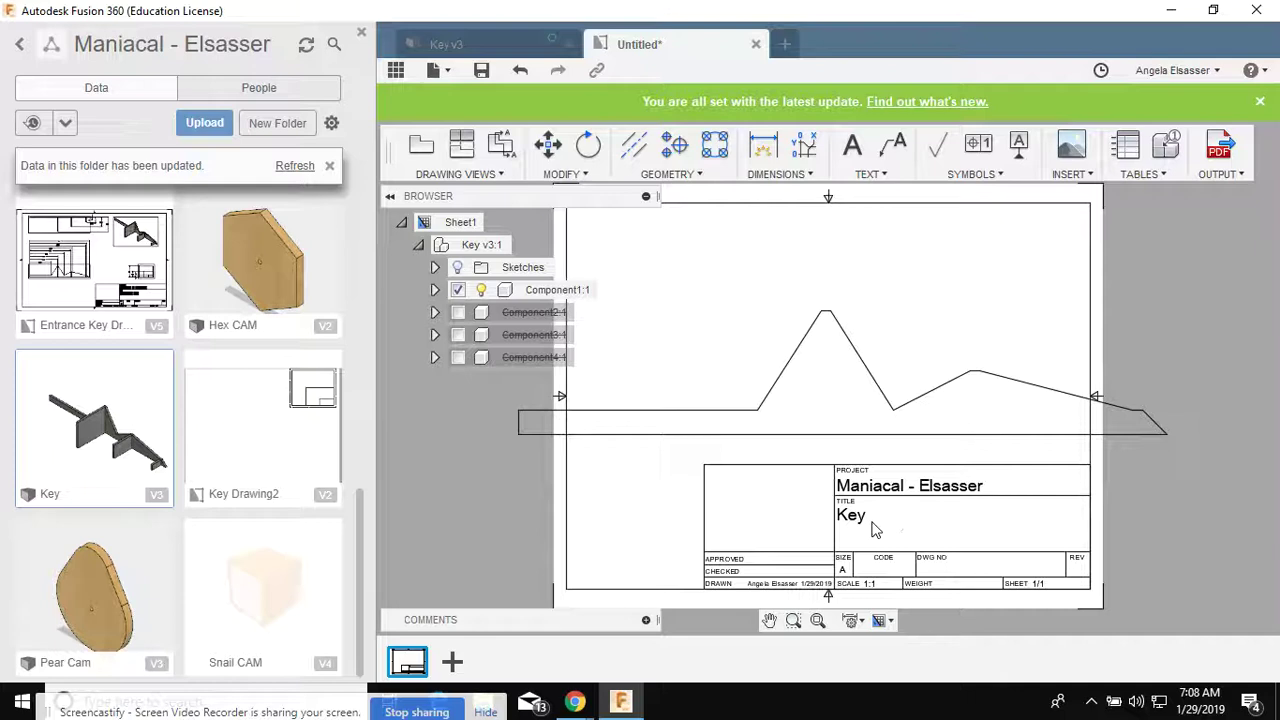
Delete the title block and sheet border, then select the placed view.
{"action": "left_click", "coordinate": [836, 528]}
{"action": "key", "text": "Delete"}
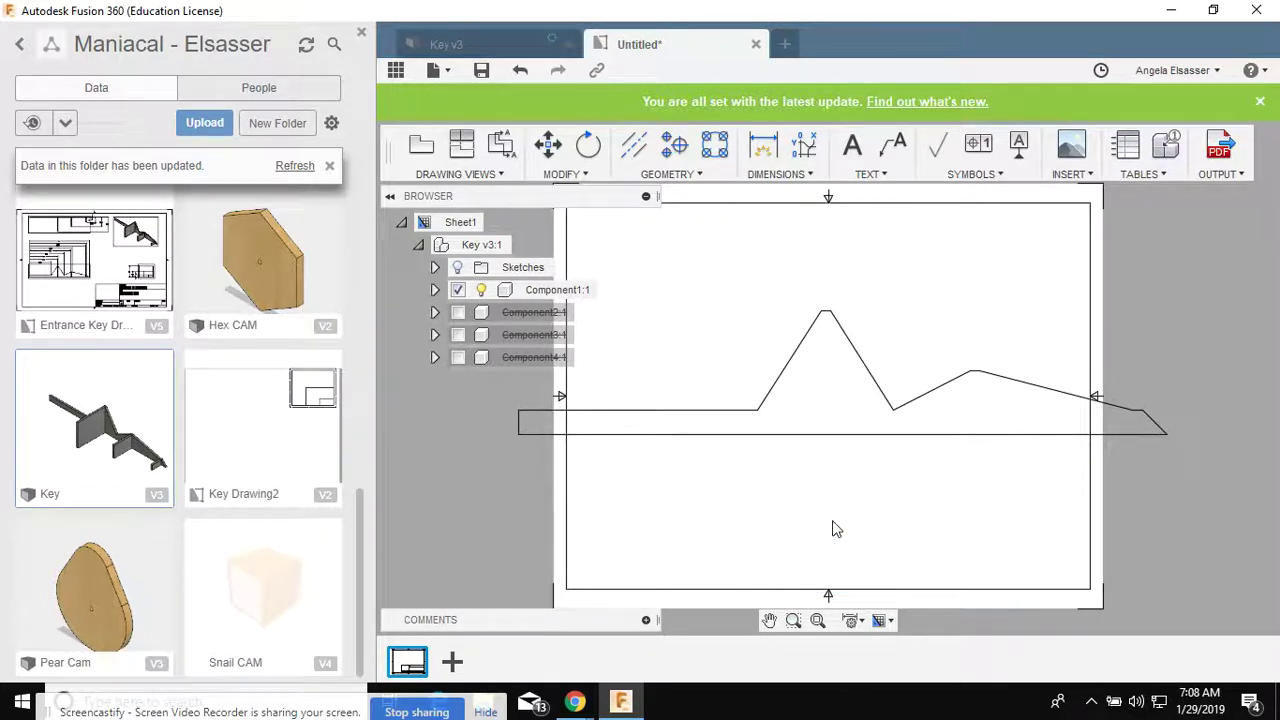
{"action": "left_click", "coordinate": [857, 591]}
{"action": "key", "text": "Delete"}
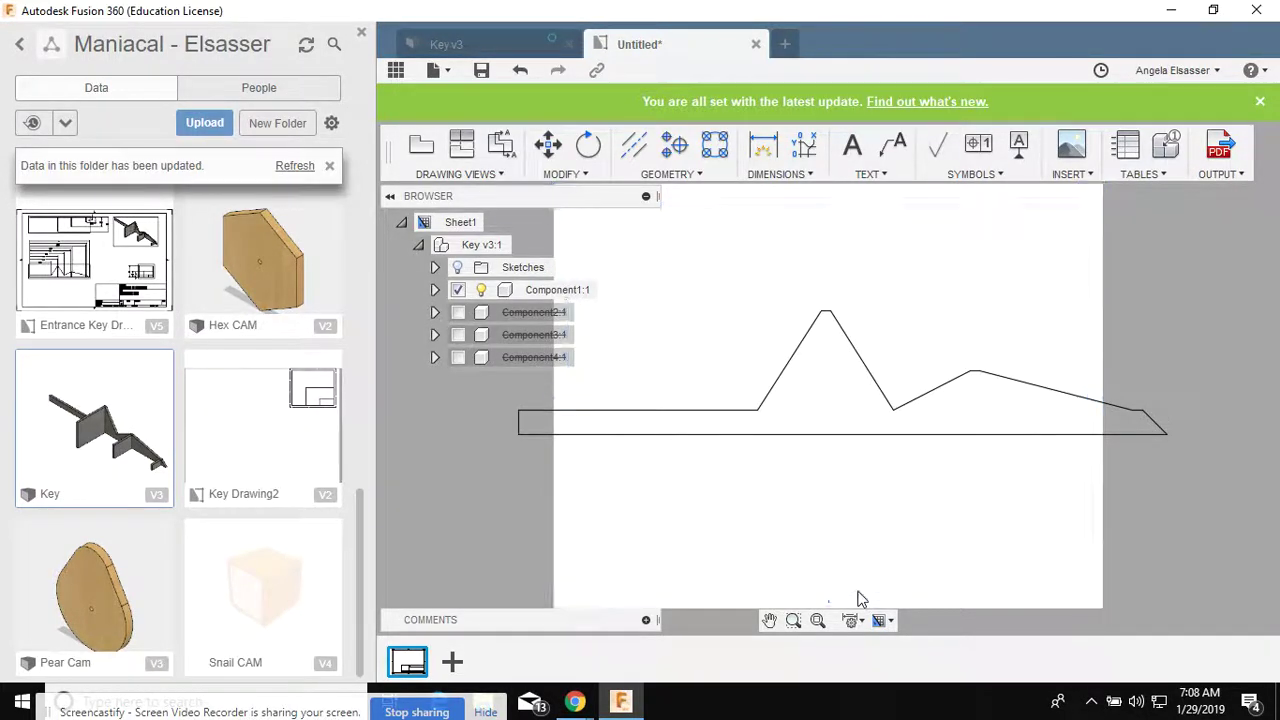
{"action": "left_click", "coordinate": [858, 362]}
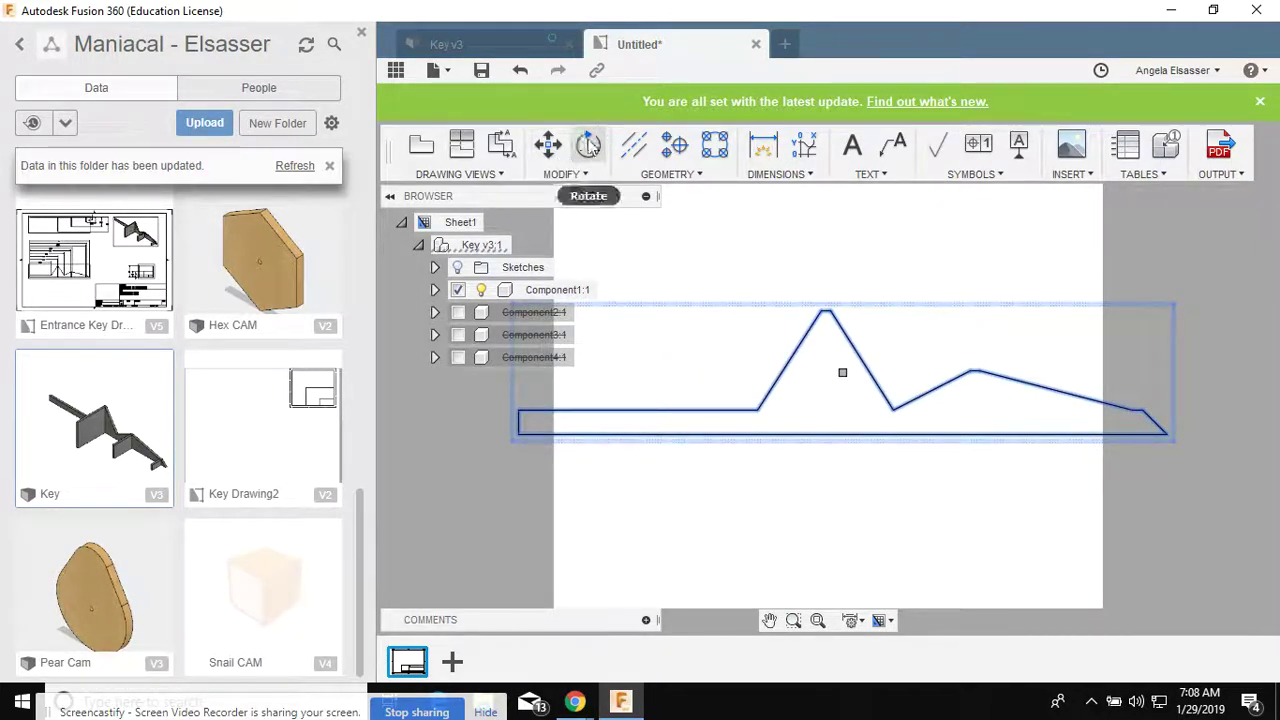
Rotate the key view about its lower-left corner and move it to a new spot.
{"action": "left_click", "coordinate": [589, 146]}
{"action": "left_click", "coordinate": [518, 430]}
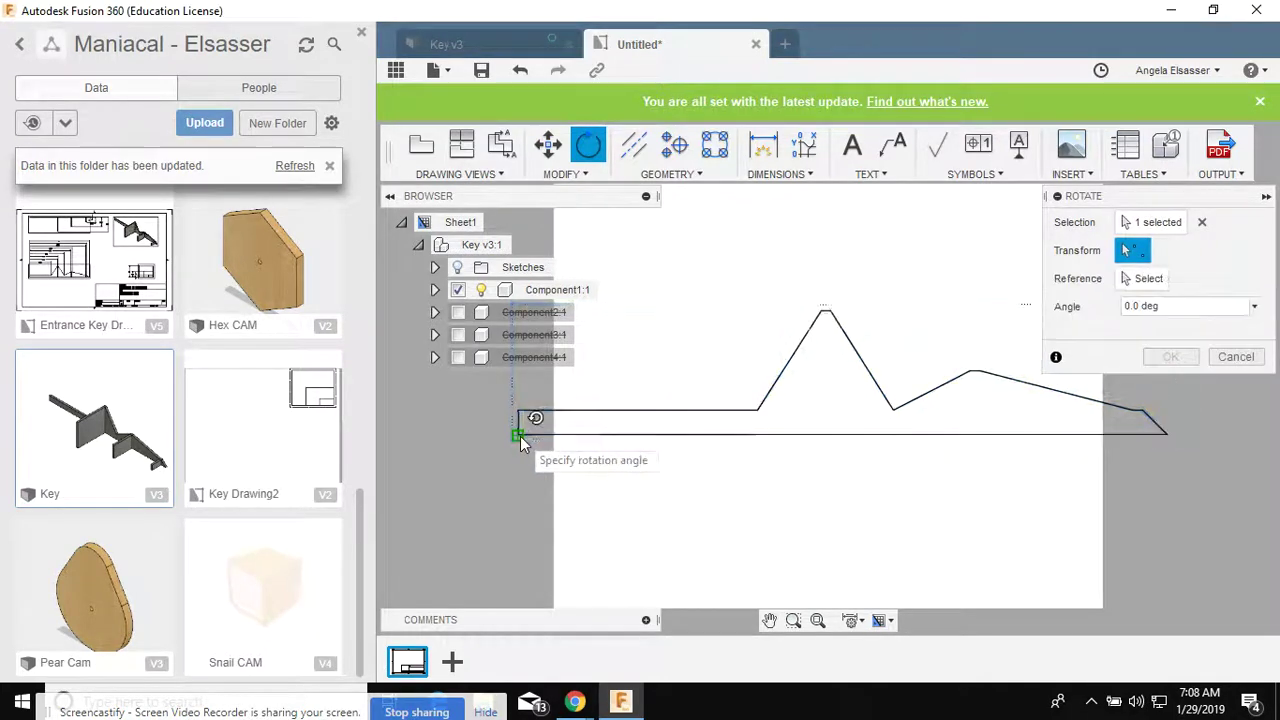
{"action": "left_click", "coordinate": [778, 287]}
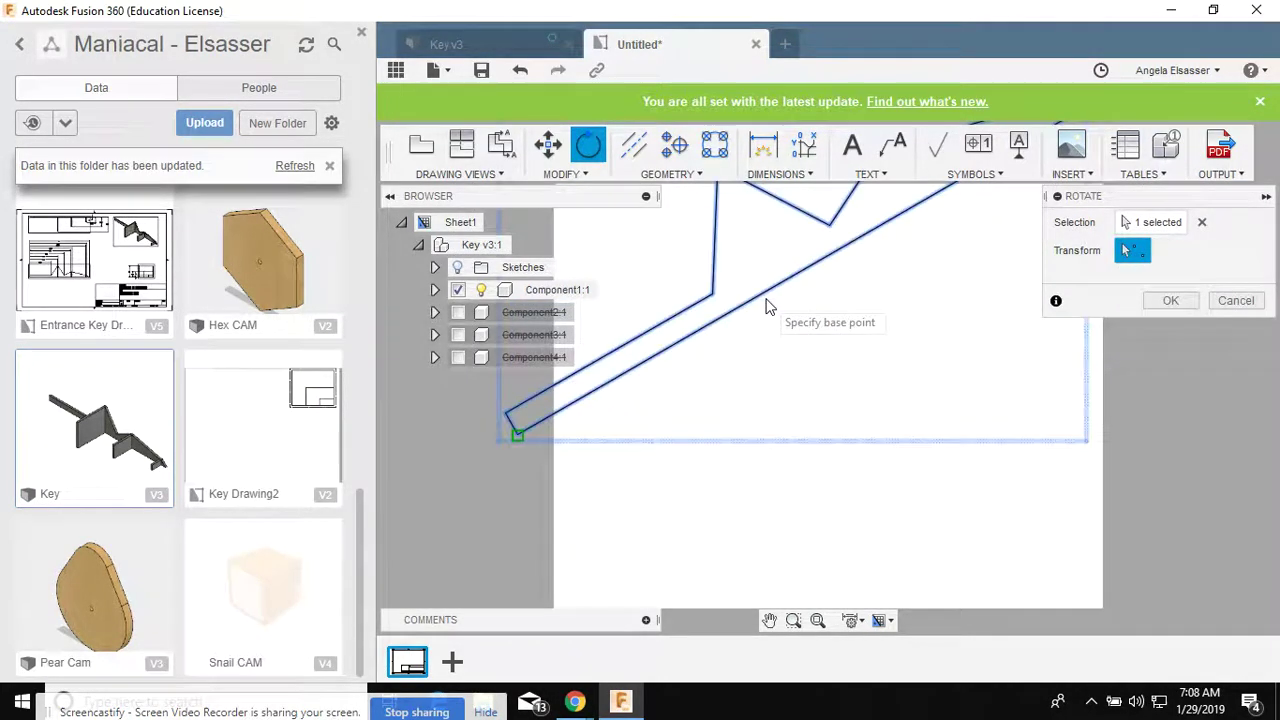
{"action": "left_click", "coordinate": [1168, 301]}
{"action": "left_click", "coordinate": [792, 269]}
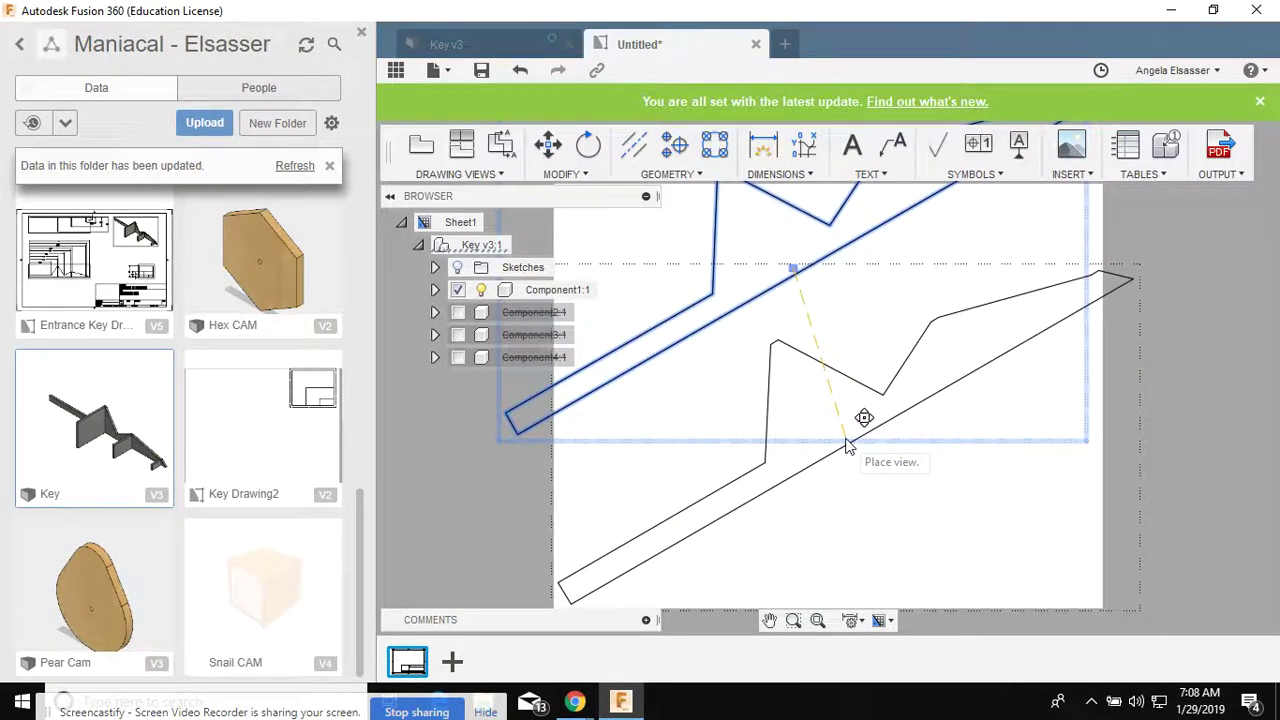
{"action": "left_click", "coordinate": [846, 446]}
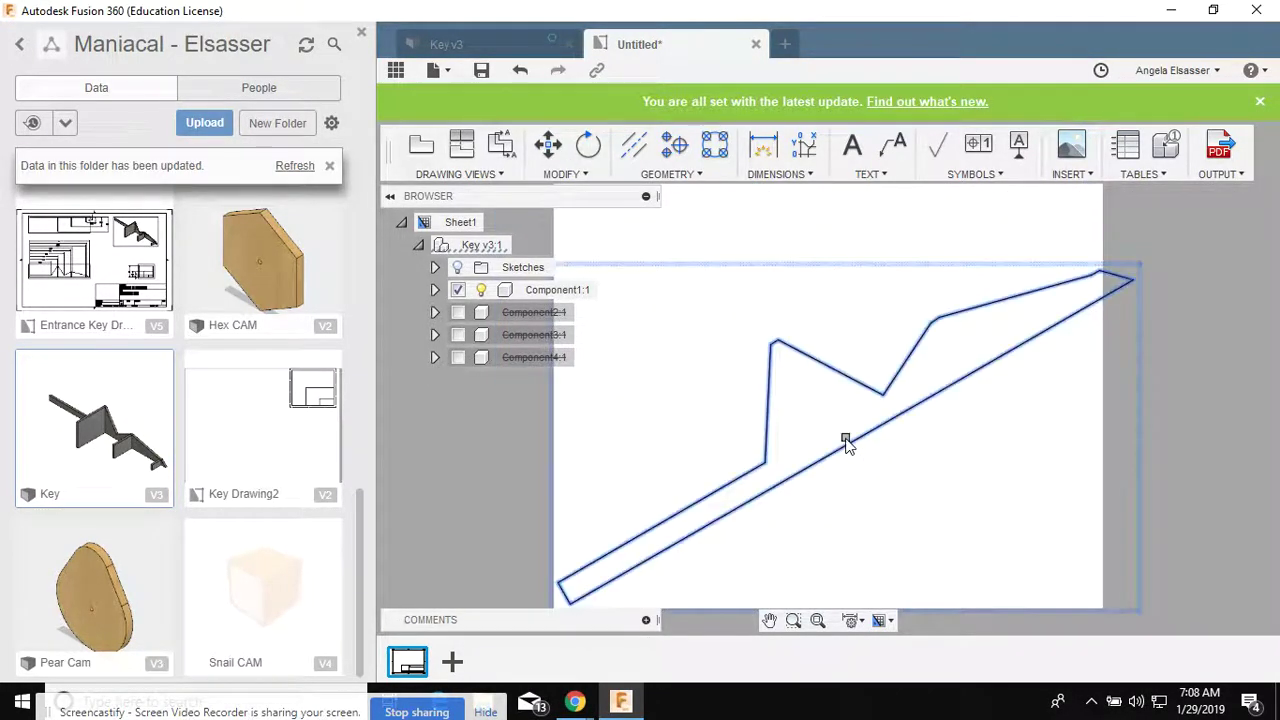
Rotate the view again about its corner so the key lies diagonally across the sheet.
{"action": "left_click", "coordinate": [588, 146]}
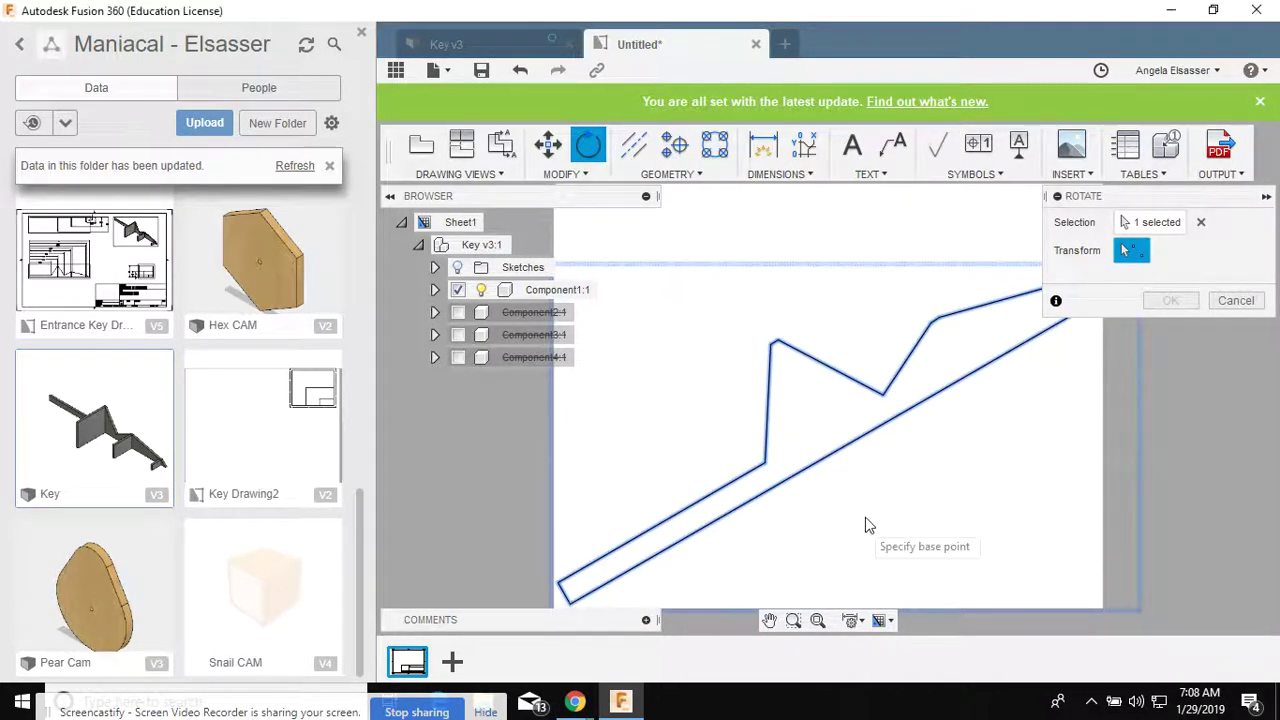
{"action": "left_click", "coordinate": [569, 602]}
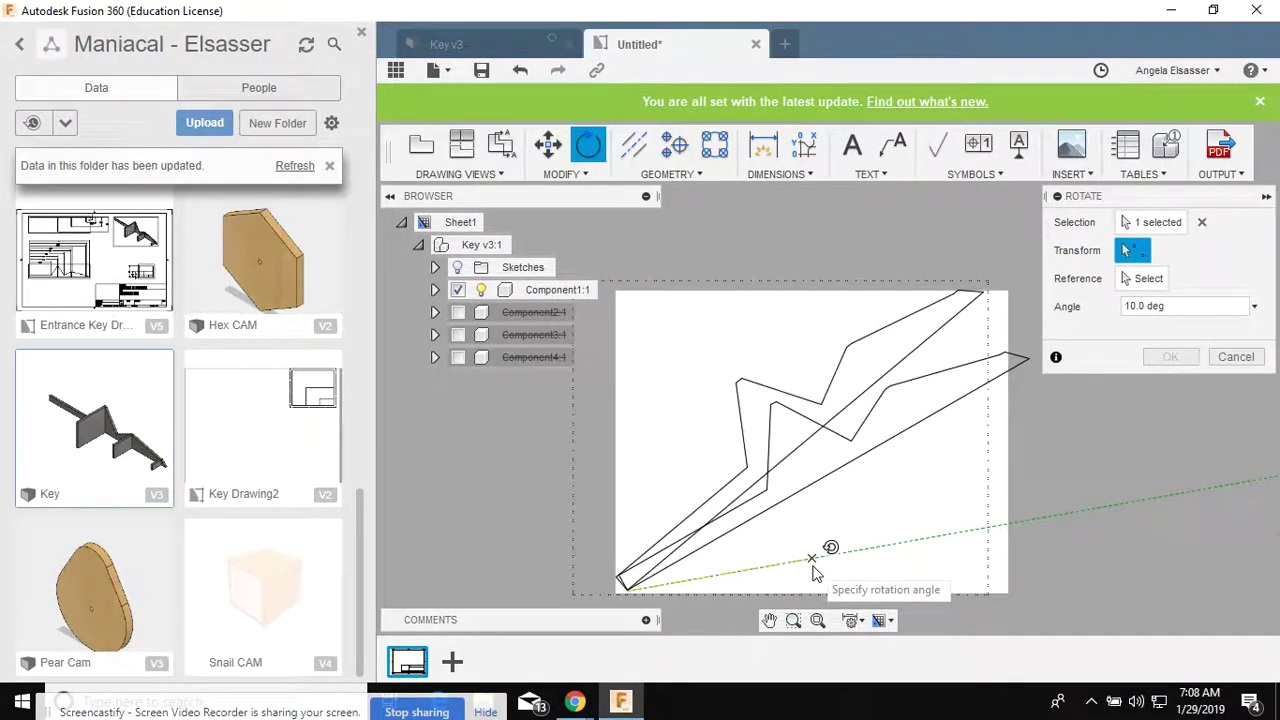
{"action": "left_click", "coordinate": [815, 580]}
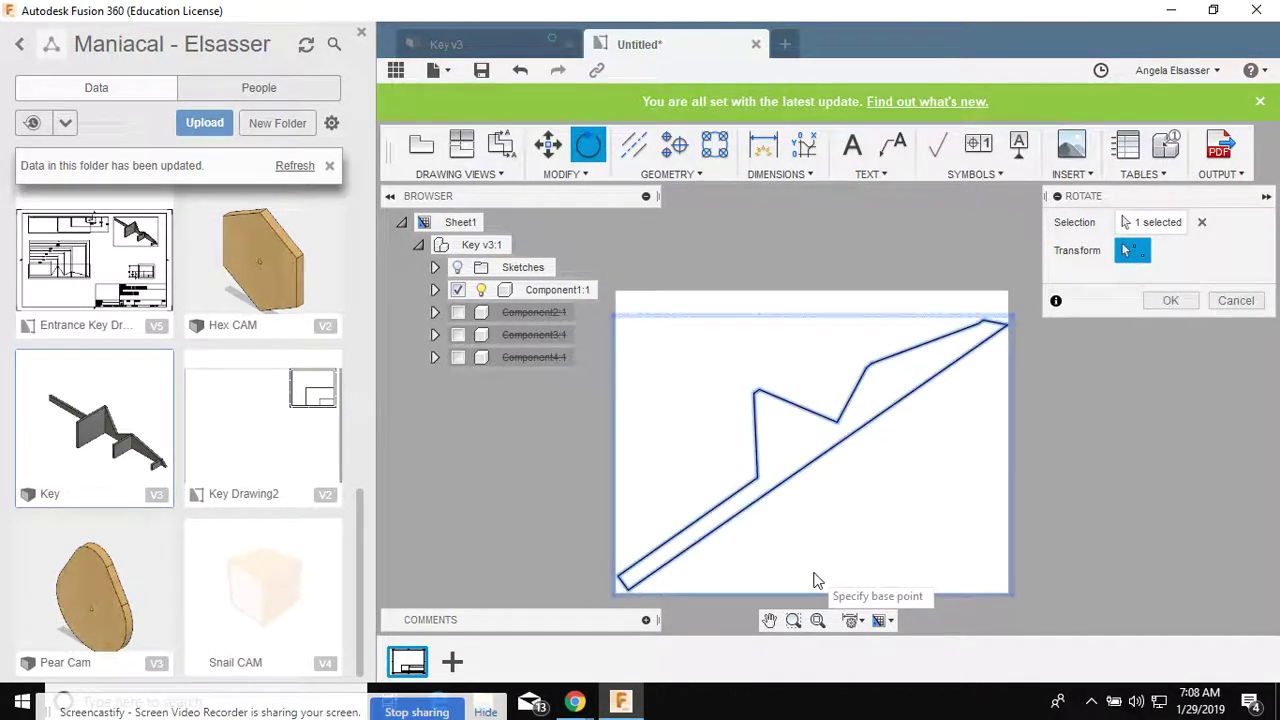
{"action": "left_click", "coordinate": [1178, 300]}
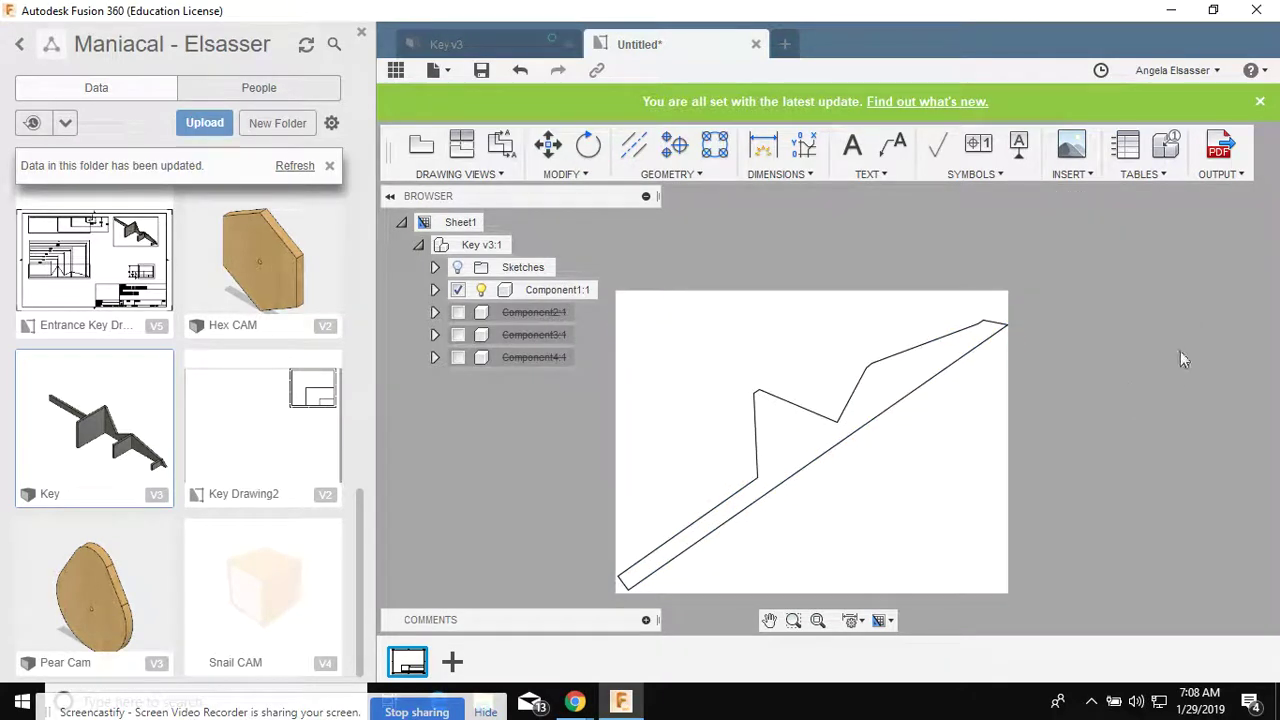
Choose PDF as the output format and accept the export options.
{"action": "scroll", "coordinate": [1087, 475], "scroll_direction": "down", "scroll_amount": 3}
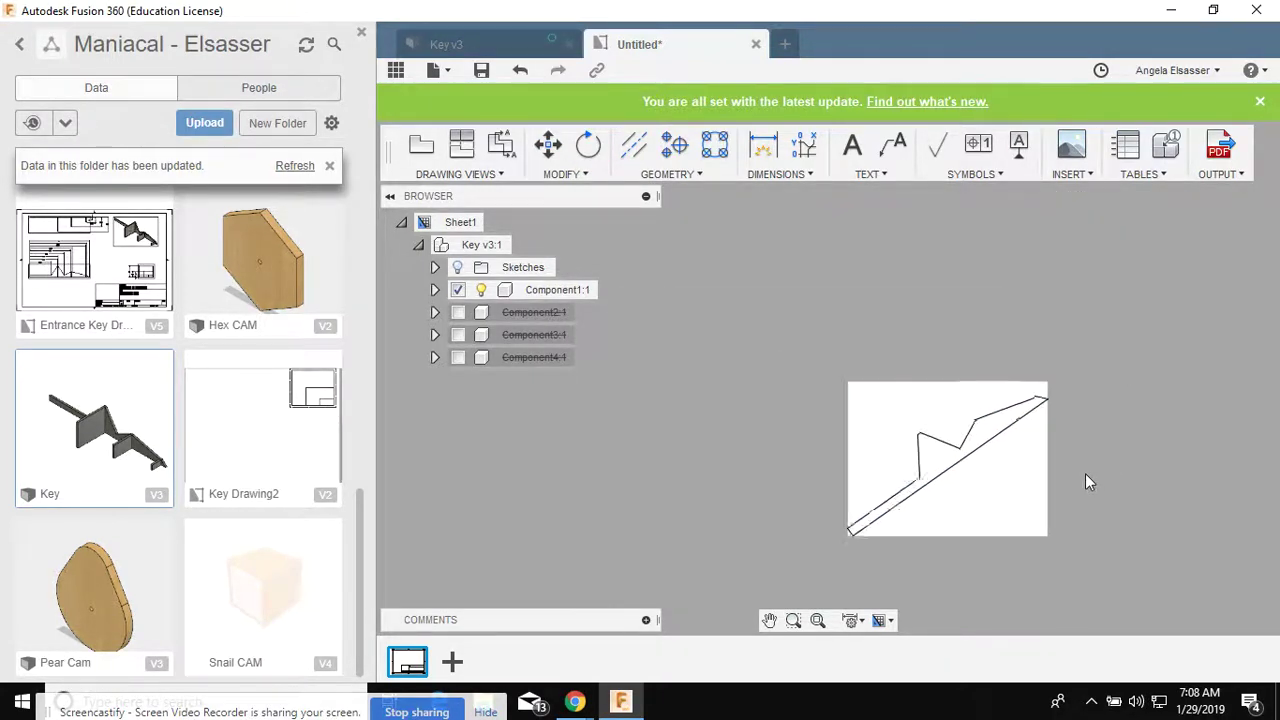
{"action": "scroll", "coordinate": [1082, 462], "scroll_direction": "up", "scroll_amount": 3}
{"action": "left_click", "coordinate": [1232, 174]}
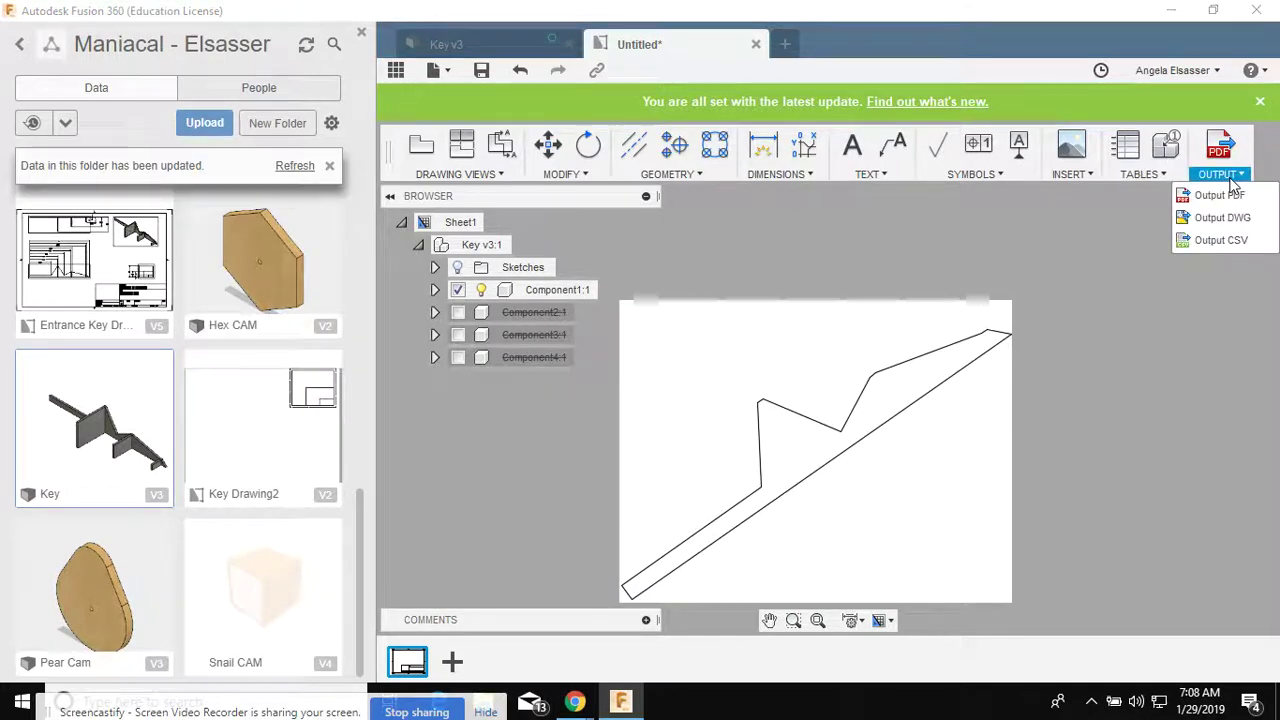
{"action": "left_click", "coordinate": [1230, 196]}
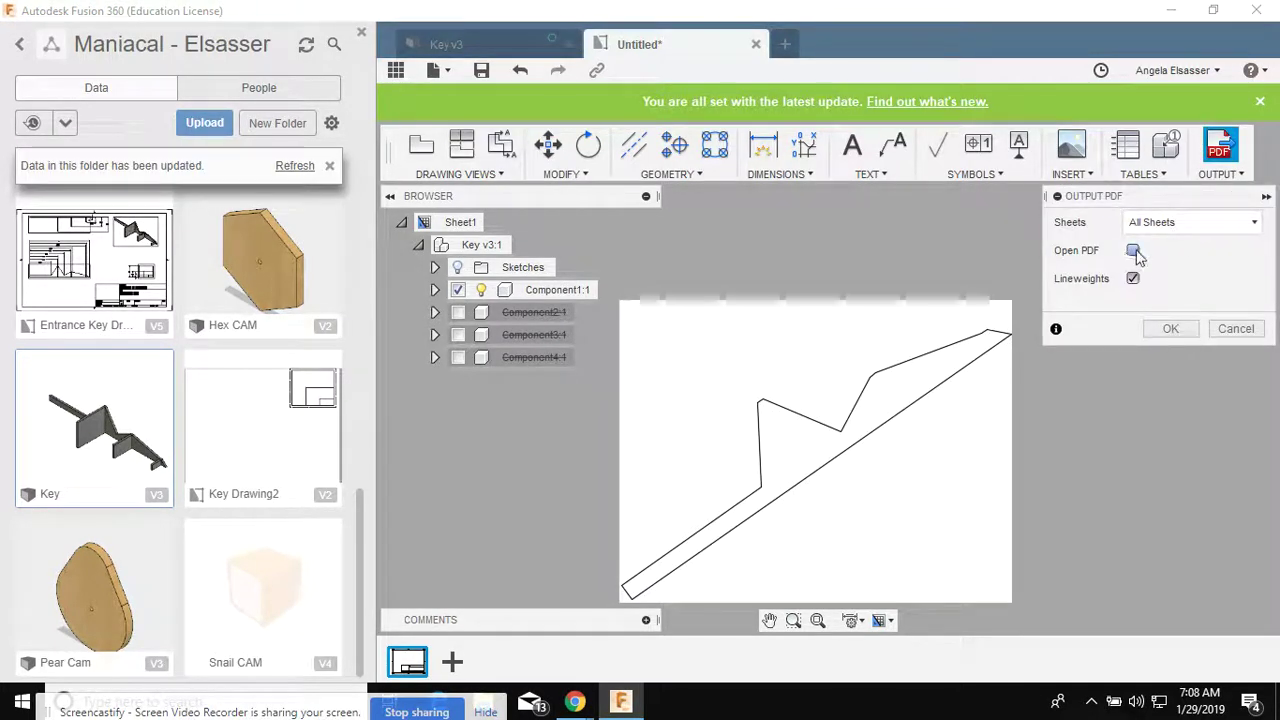
{"action": "left_click", "coordinate": [1168, 329]}
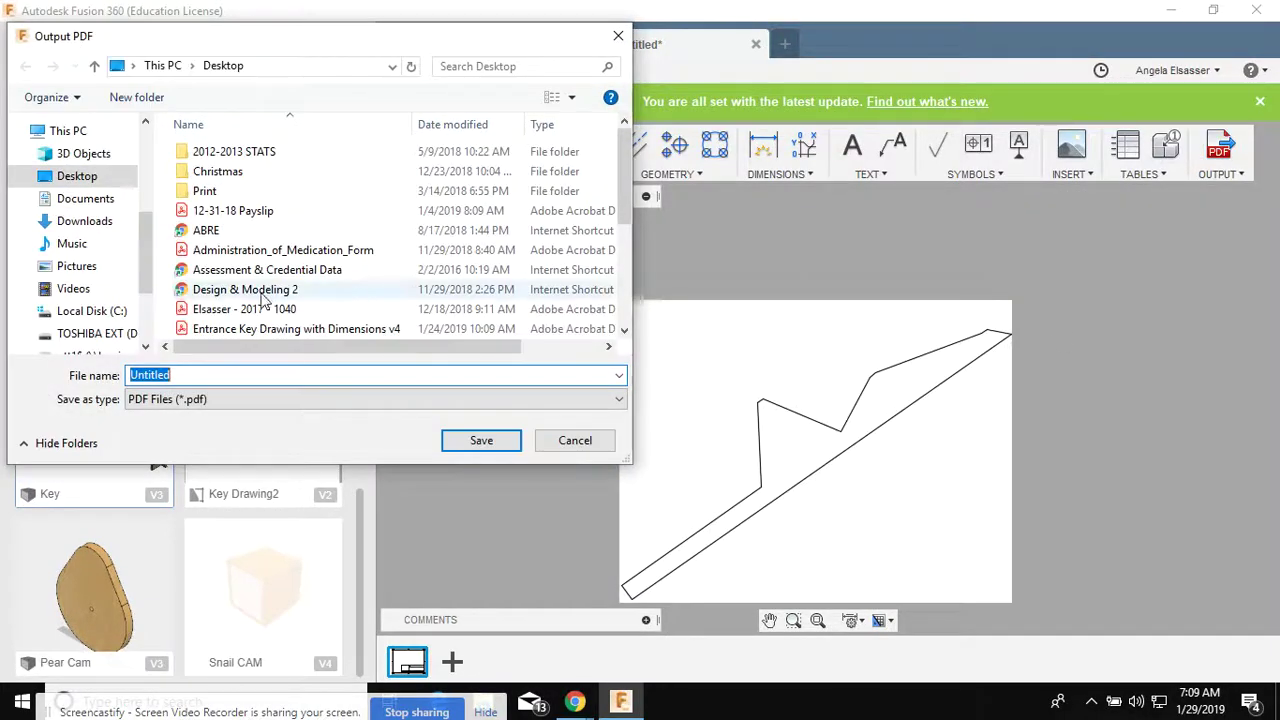
Save the PDF to the Desktop as 'Key Drawing'.
{"action": "left_click", "coordinate": [78, 176]}
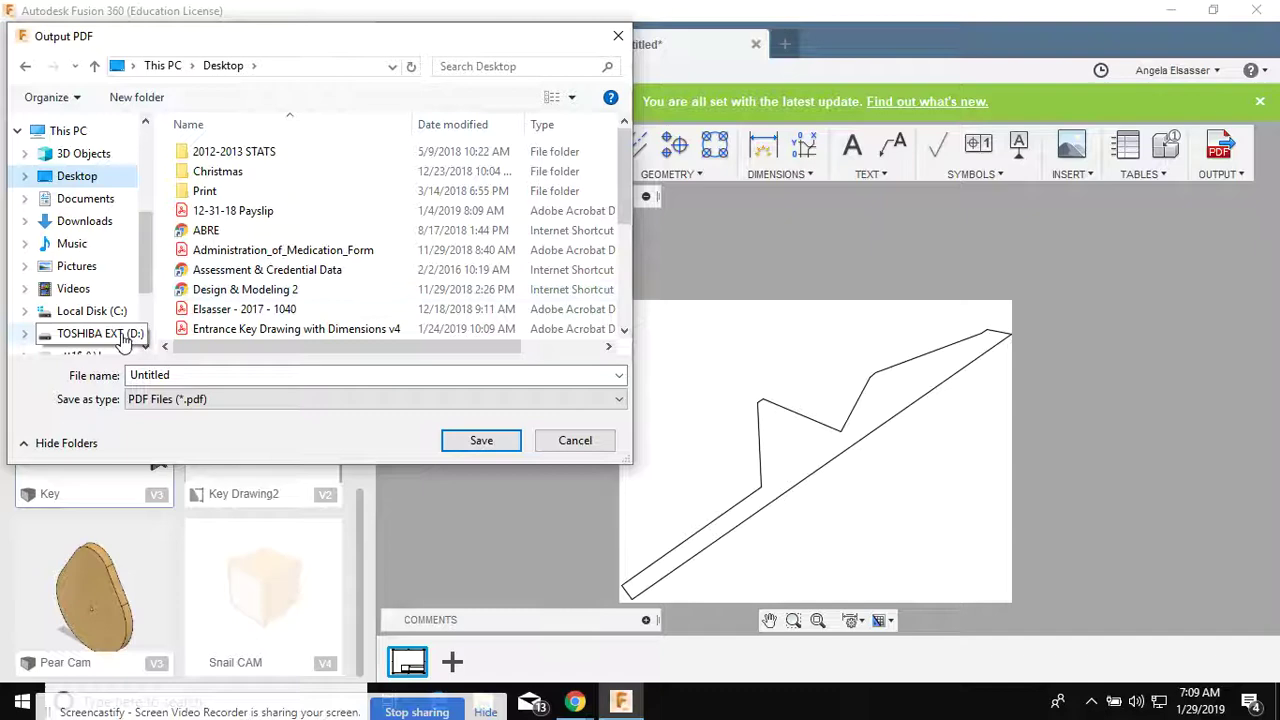
{"action": "left_click", "coordinate": [190, 375]}
{"action": "double_click", "coordinate": [190, 375]}
{"action": "type", "text": "K"}
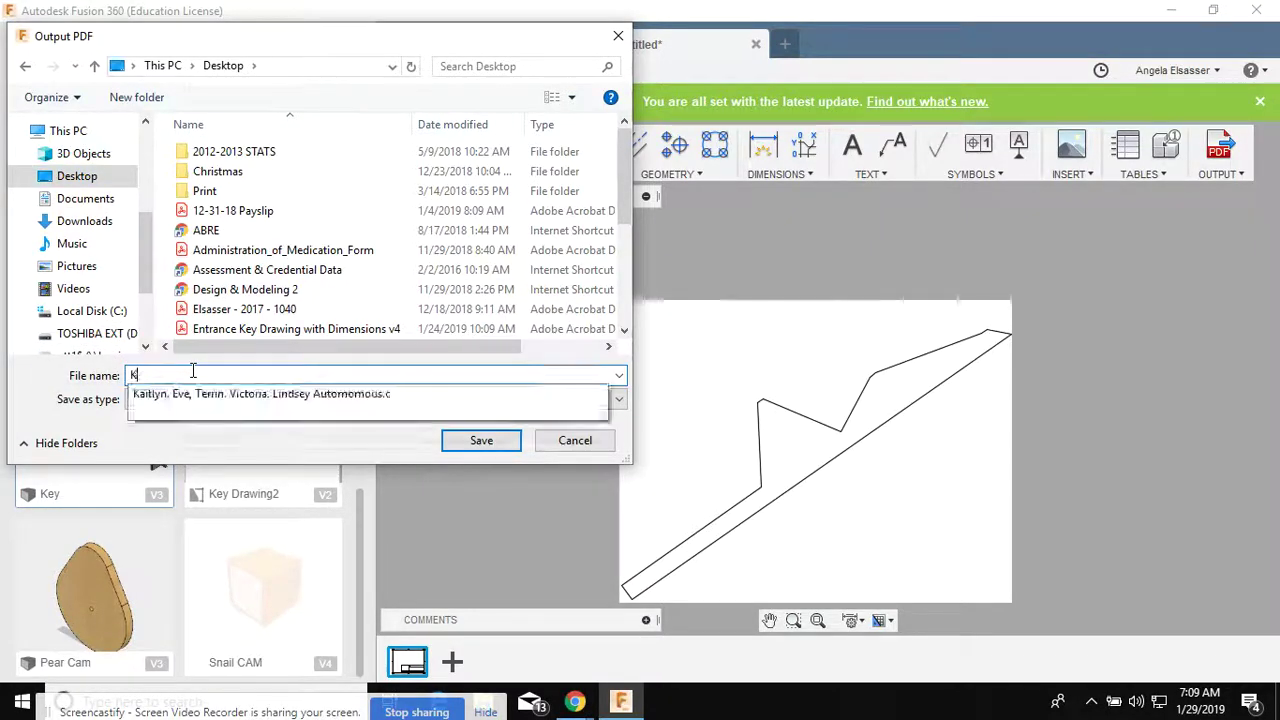
{"action": "type", "text": "ey Drawing"}
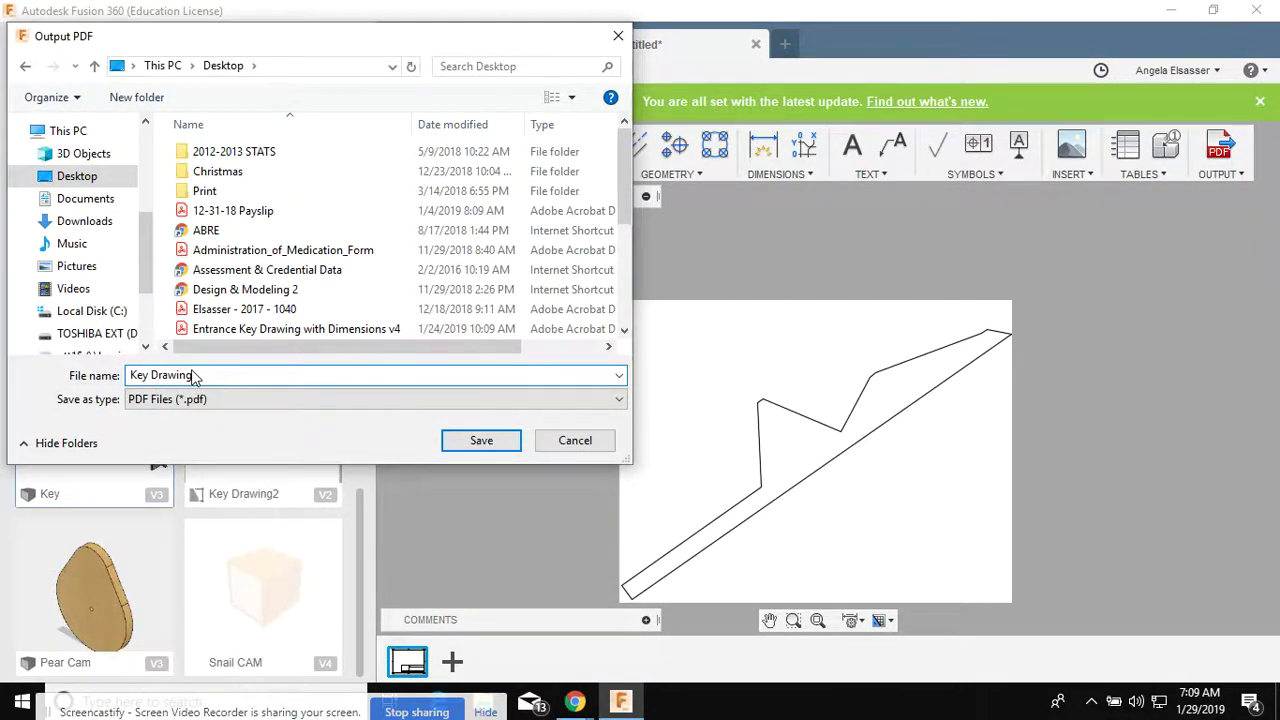
{"action": "key", "text": "Return"}
{"action": "left_click", "coordinate": [718, 330]}
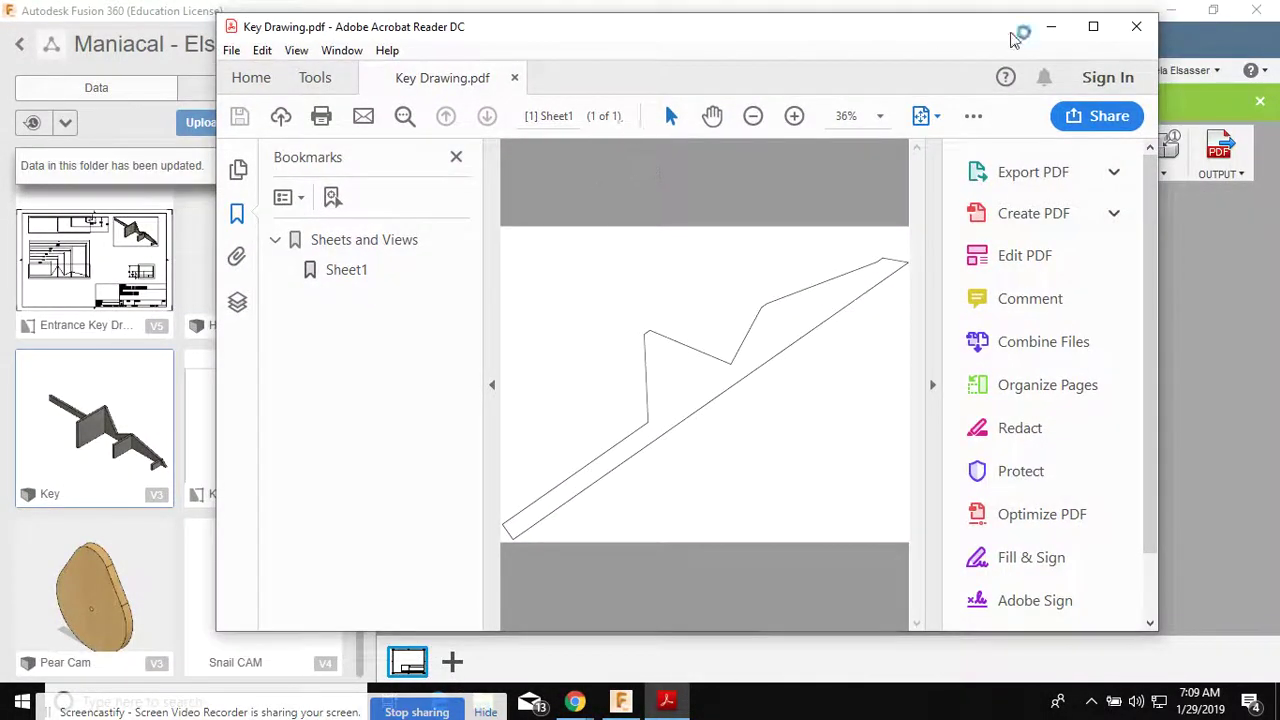
Maximize Acrobat Reader and open the Print dialog for Key Drawing.pdf.
{"action": "left_click", "coordinate": [1093, 26]}
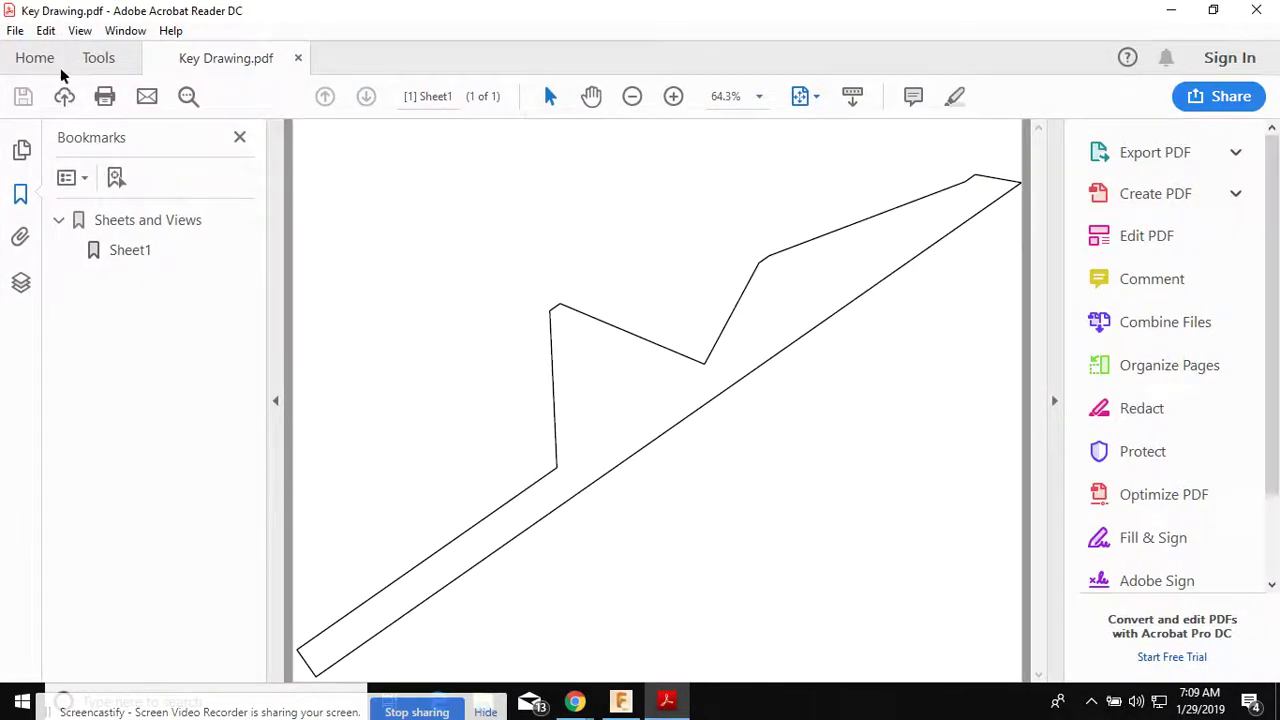
{"action": "left_click", "coordinate": [15, 30]}
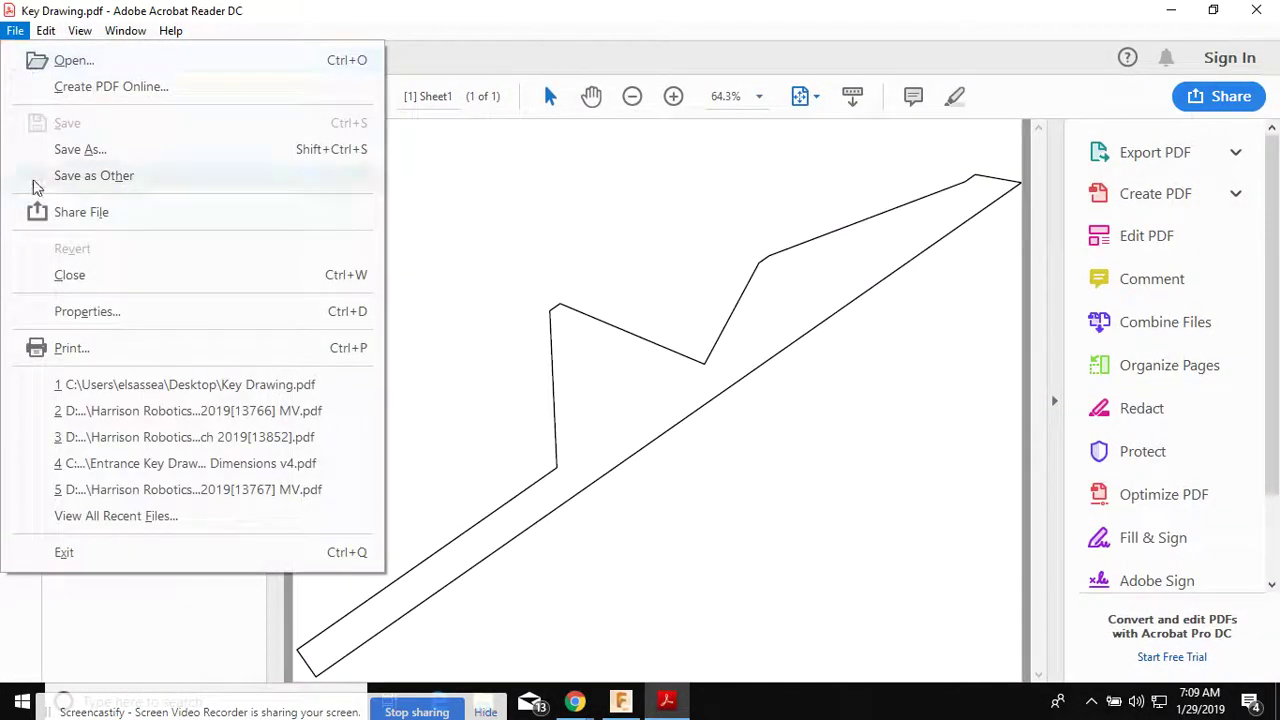
{"action": "left_click", "coordinate": [85, 350]}
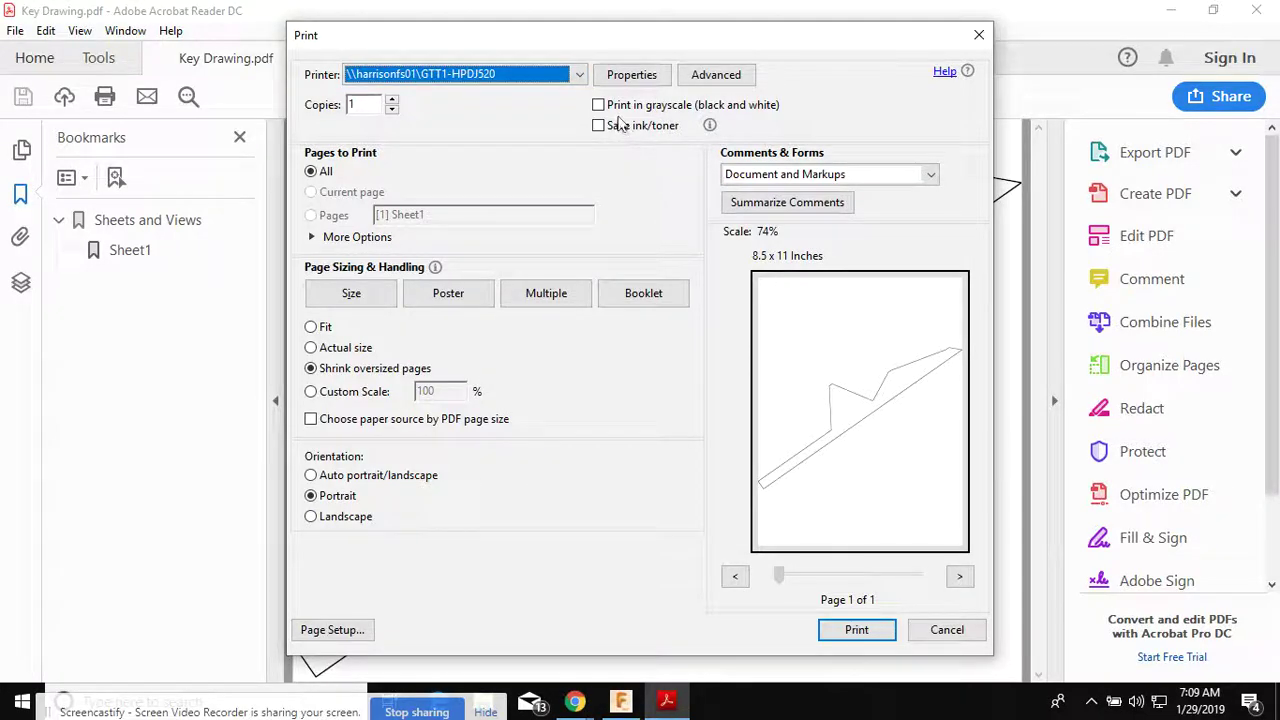
Send Key Drawing.pdf to the GTT1-HP4250 printer with Landscape orientation.
{"action": "left_click", "coordinate": [580, 73]}
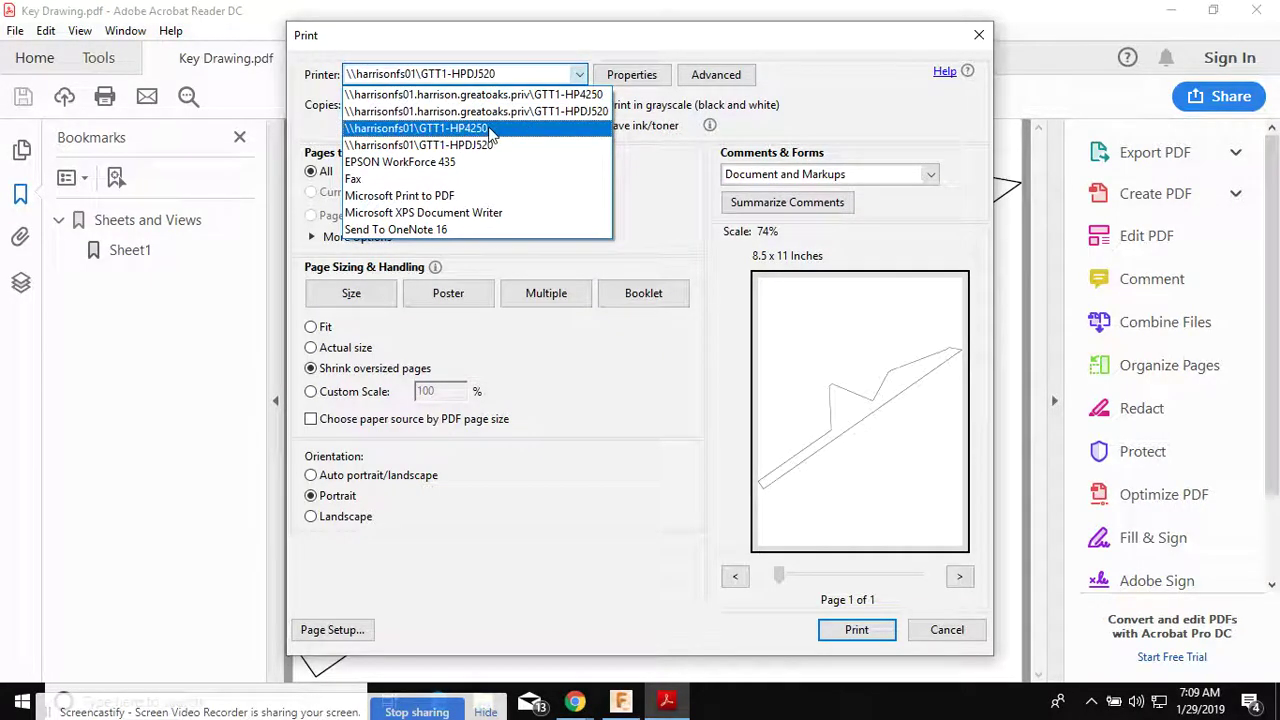
{"action": "left_click", "coordinate": [490, 129]}
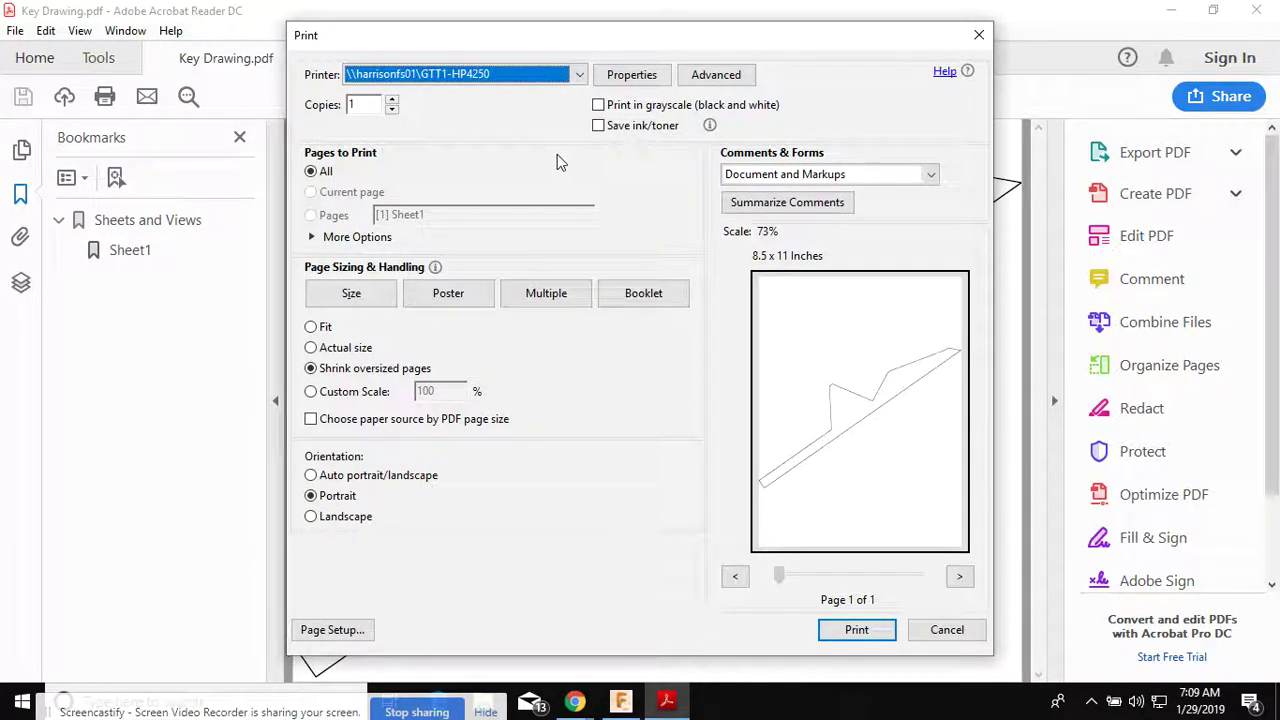
{"action": "left_click", "coordinate": [313, 519]}
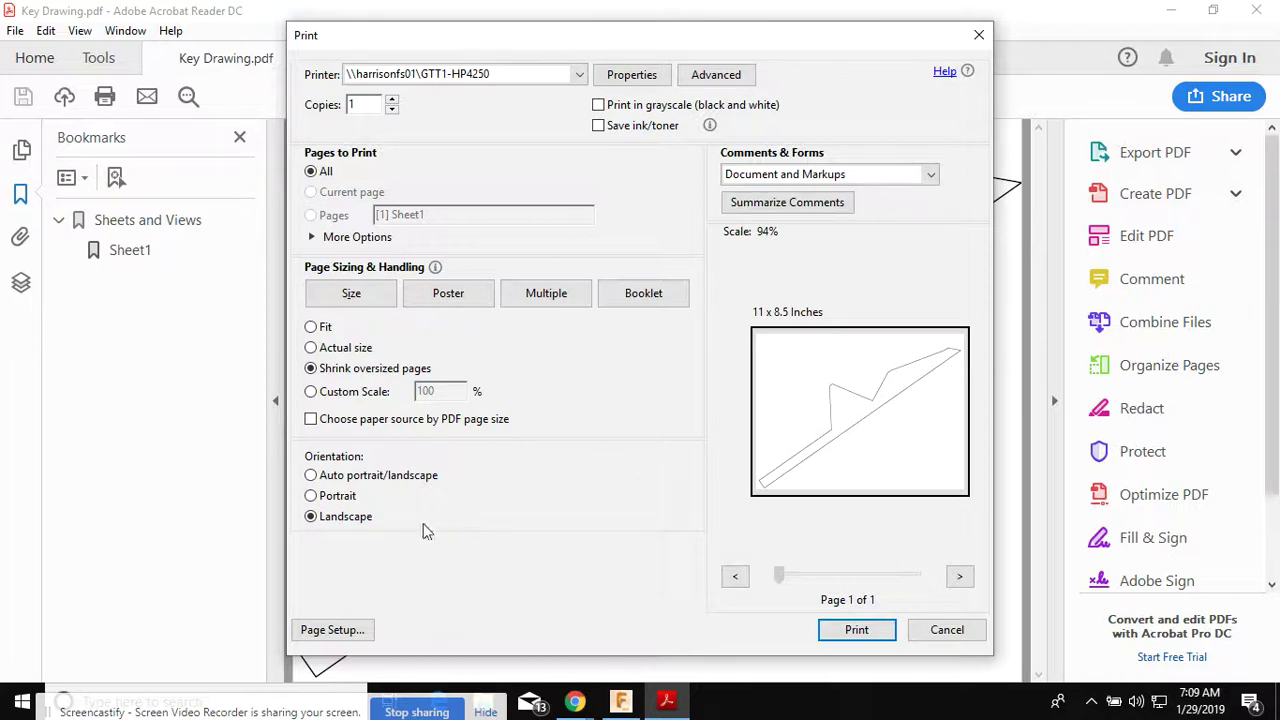
{"action": "left_click", "coordinate": [856, 629]}
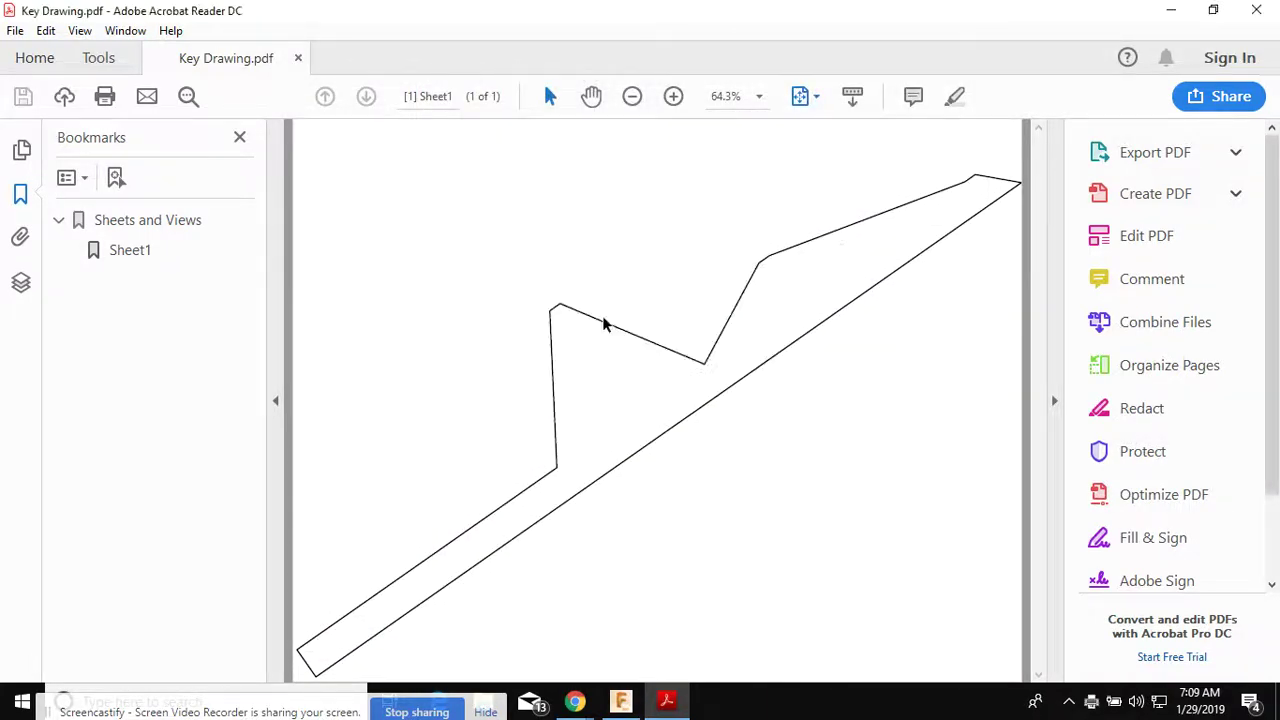
Minimize Acrobat and return to the Untitled drawing in Fusion 360.
{"action": "left_click", "coordinate": [1168, 10]}
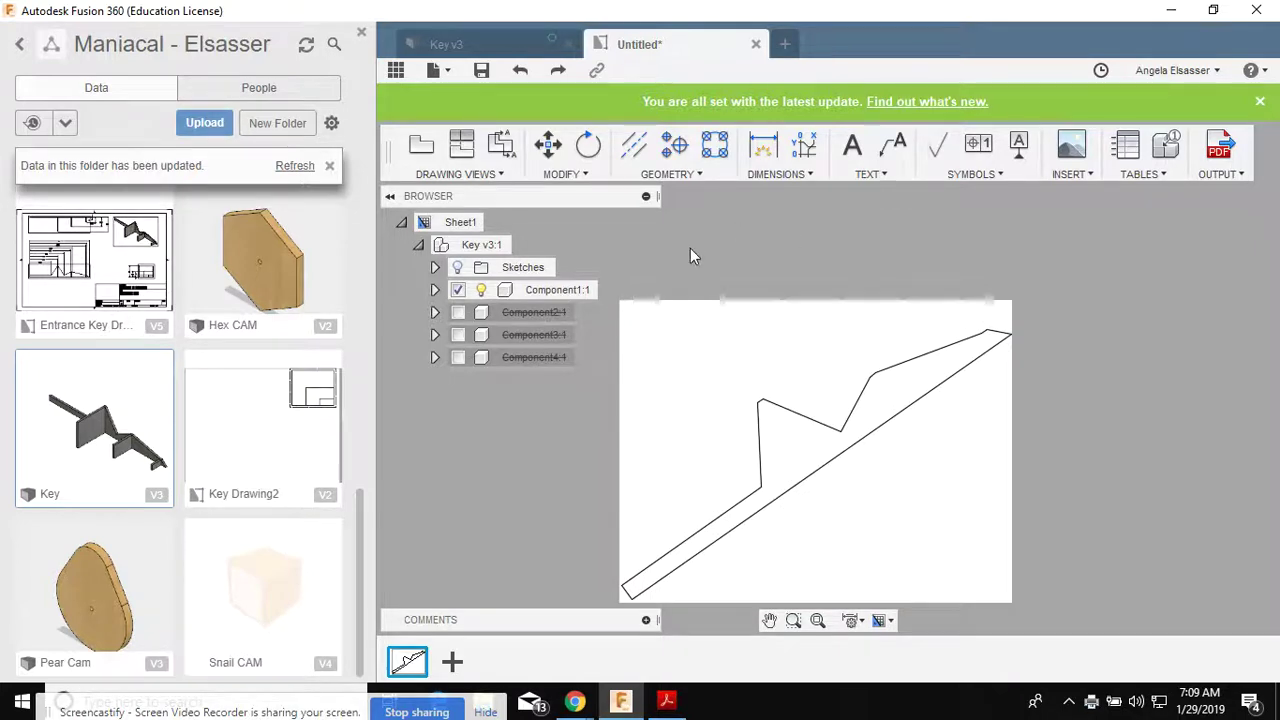
{"action": "left_click", "coordinate": [496, 40]}
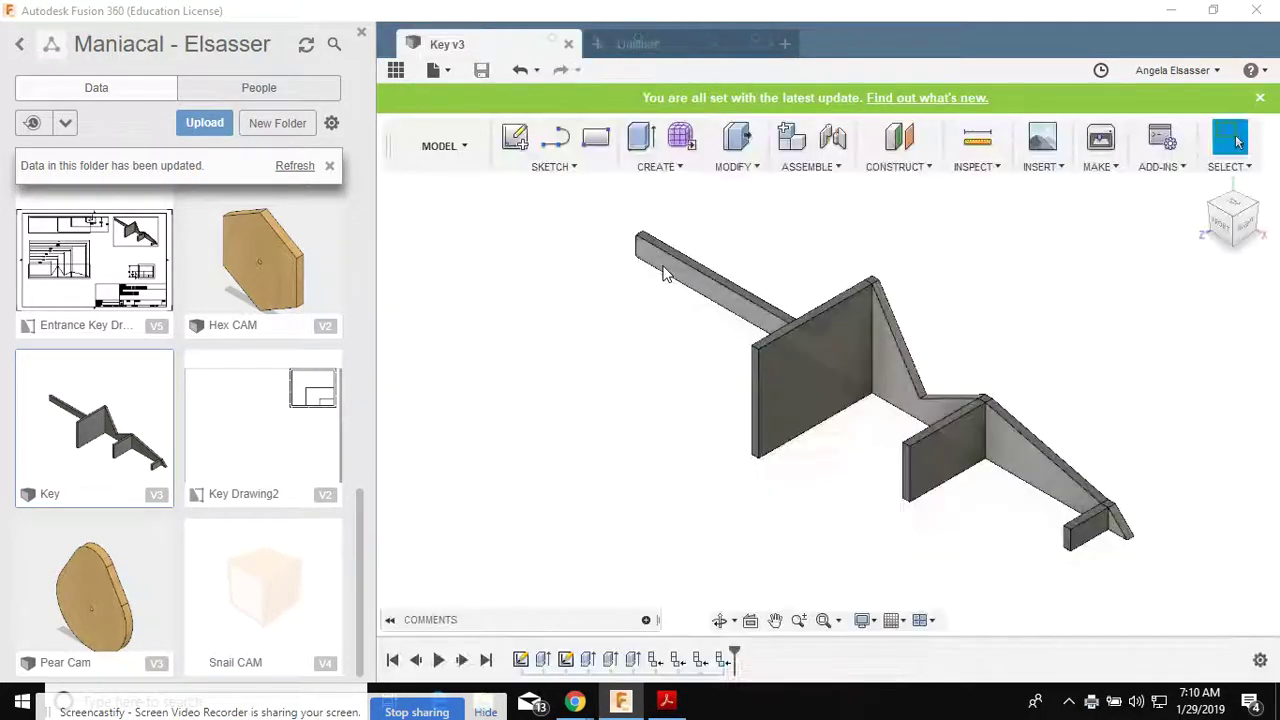
{"action": "left_click", "coordinate": [651, 44]}
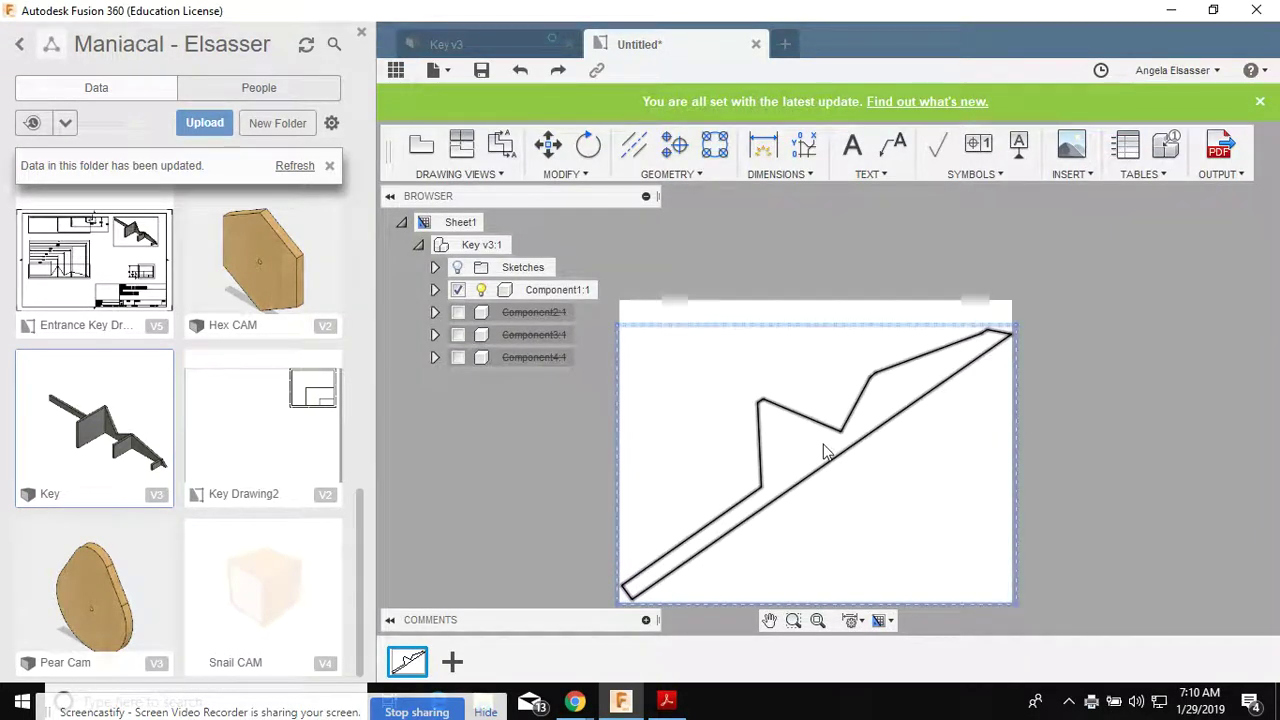
Change the key drawing view's orientation to RIGHT.
{"action": "double_click", "coordinate": [826, 452]}
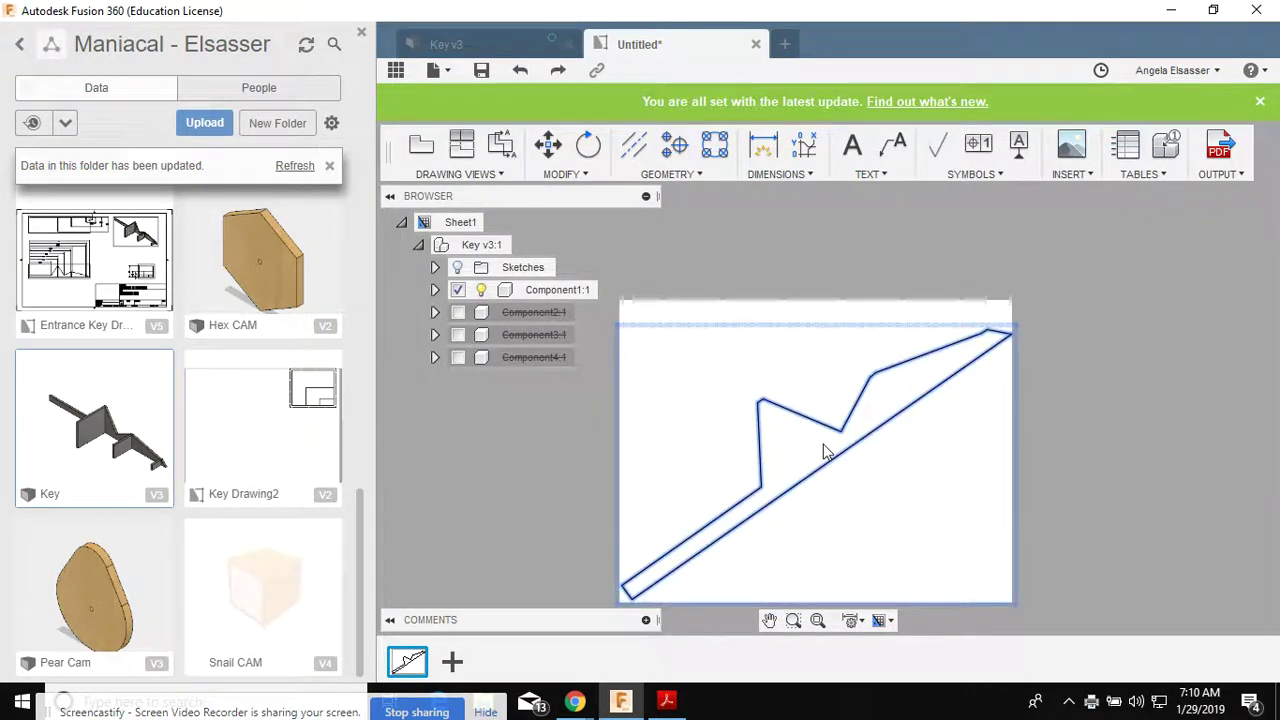
{"action": "left_click", "coordinate": [1226, 250]}
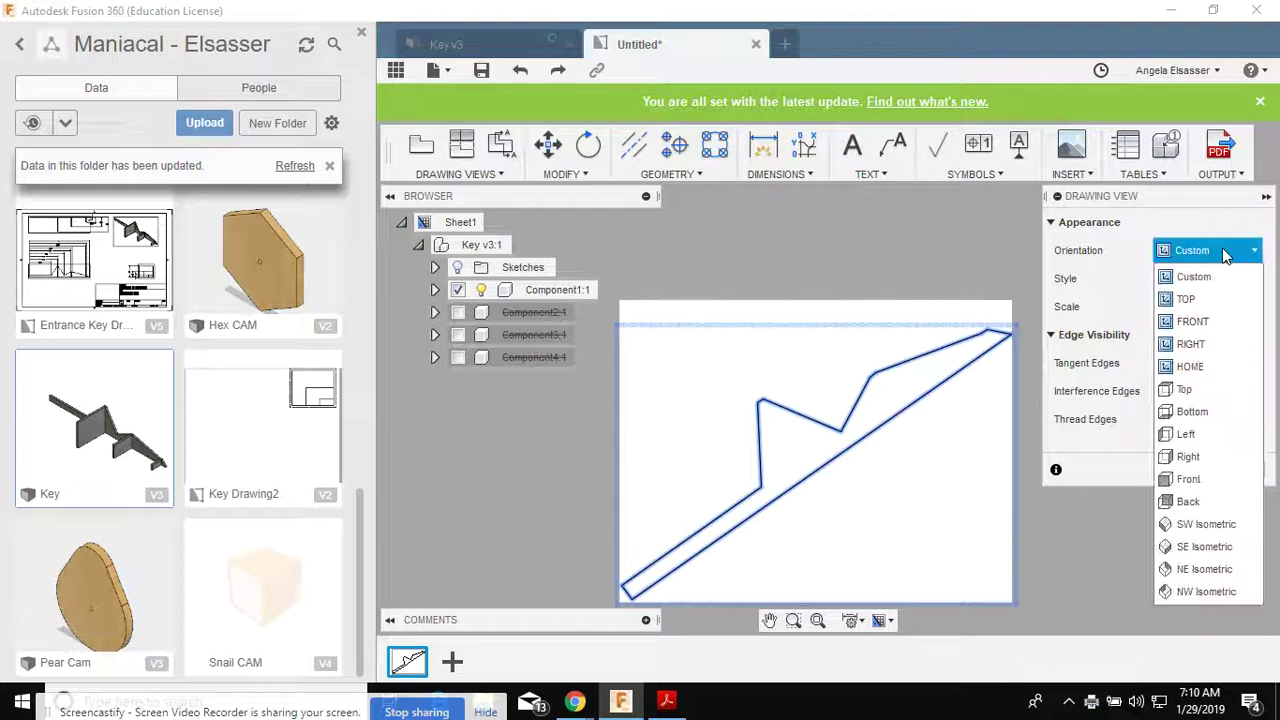
{"action": "left_click", "coordinate": [1178, 343]}
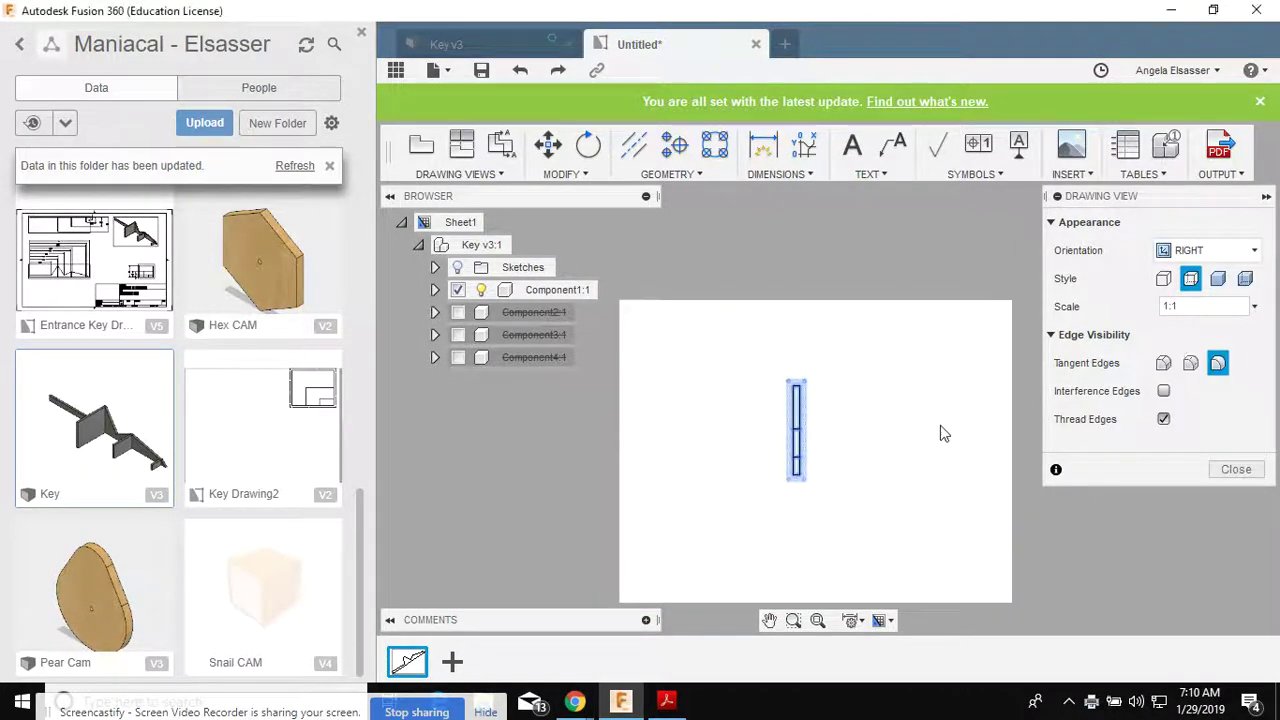
{"action": "left_click", "coordinate": [1188, 252]}
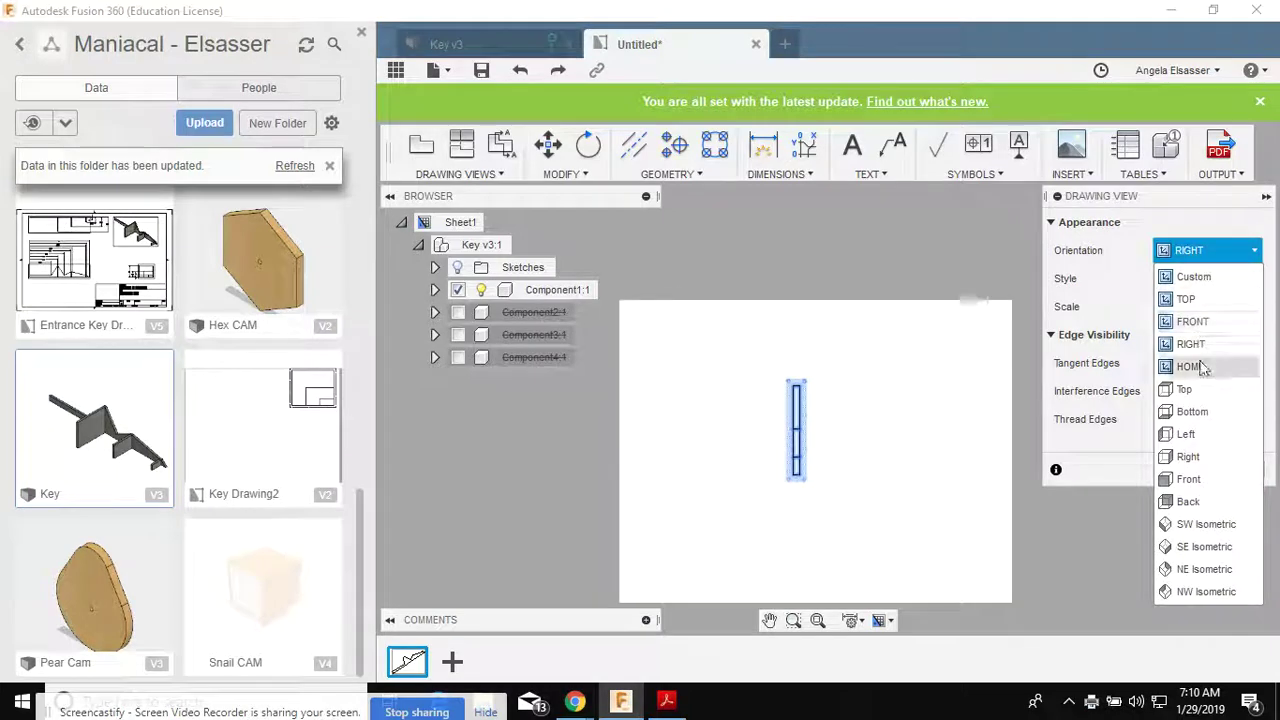
{"action": "left_click", "coordinate": [1103, 281]}
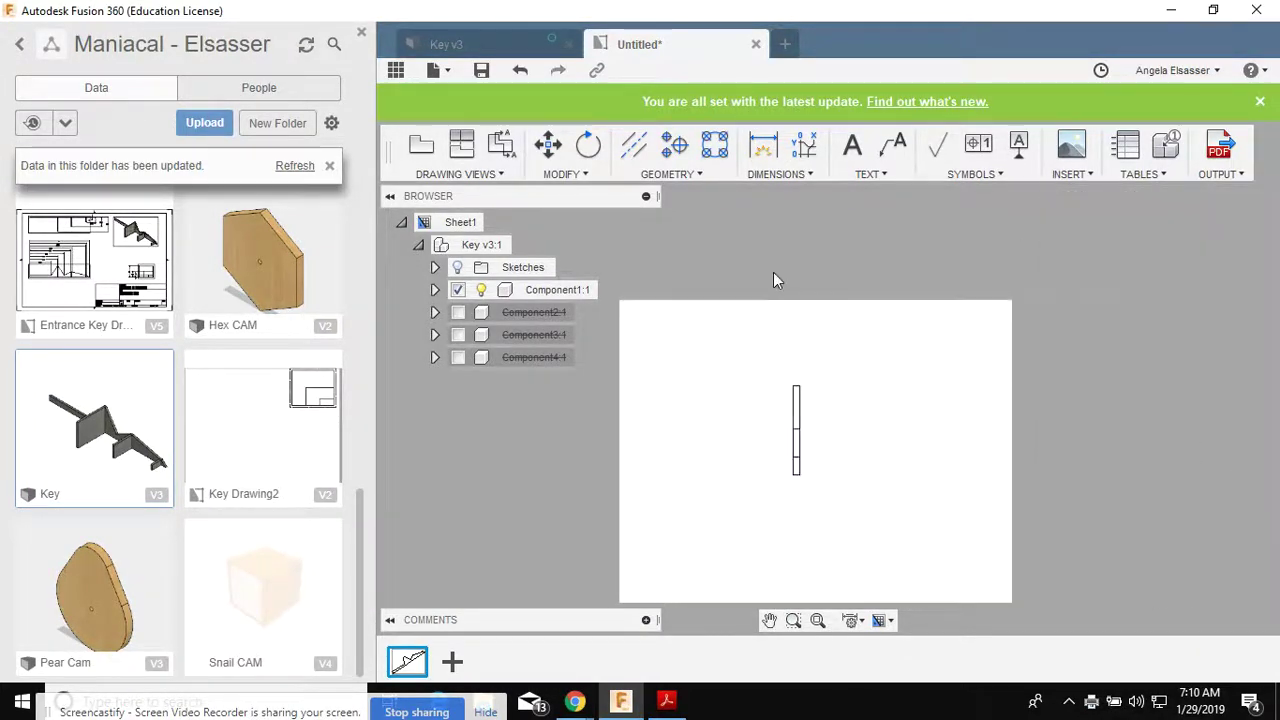
From Key v3, add Component2:1 as a new A-size sheet in the Untitled drawing.
{"action": "left_click", "coordinate": [446, 44]}
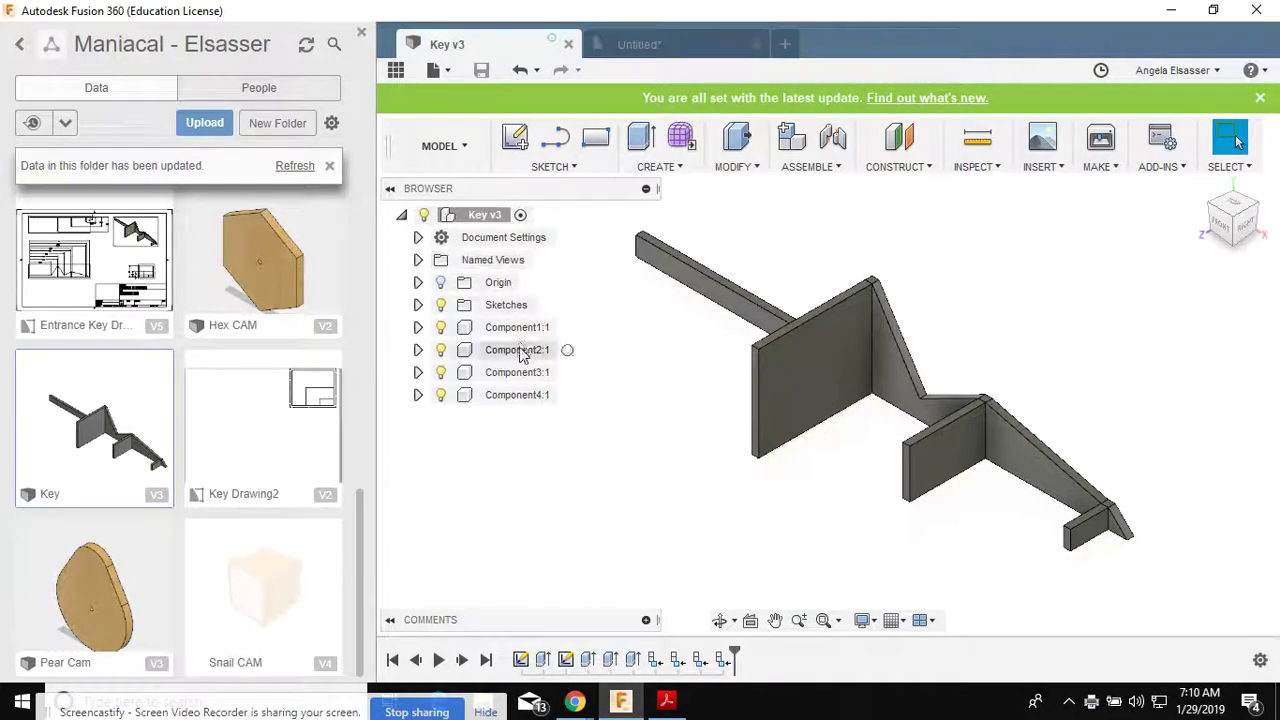
{"action": "left_click", "coordinate": [521, 352]}
{"action": "right_click", "coordinate": [520, 355]}
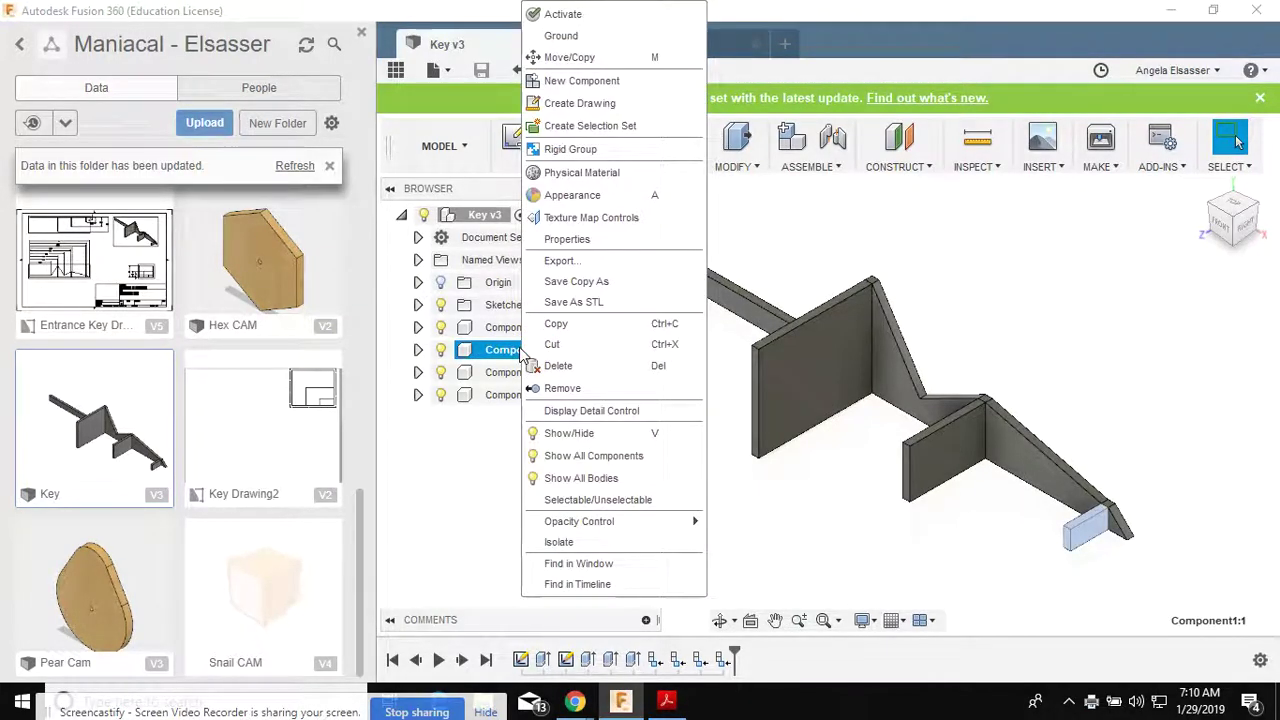
{"action": "left_click", "coordinate": [585, 102]}
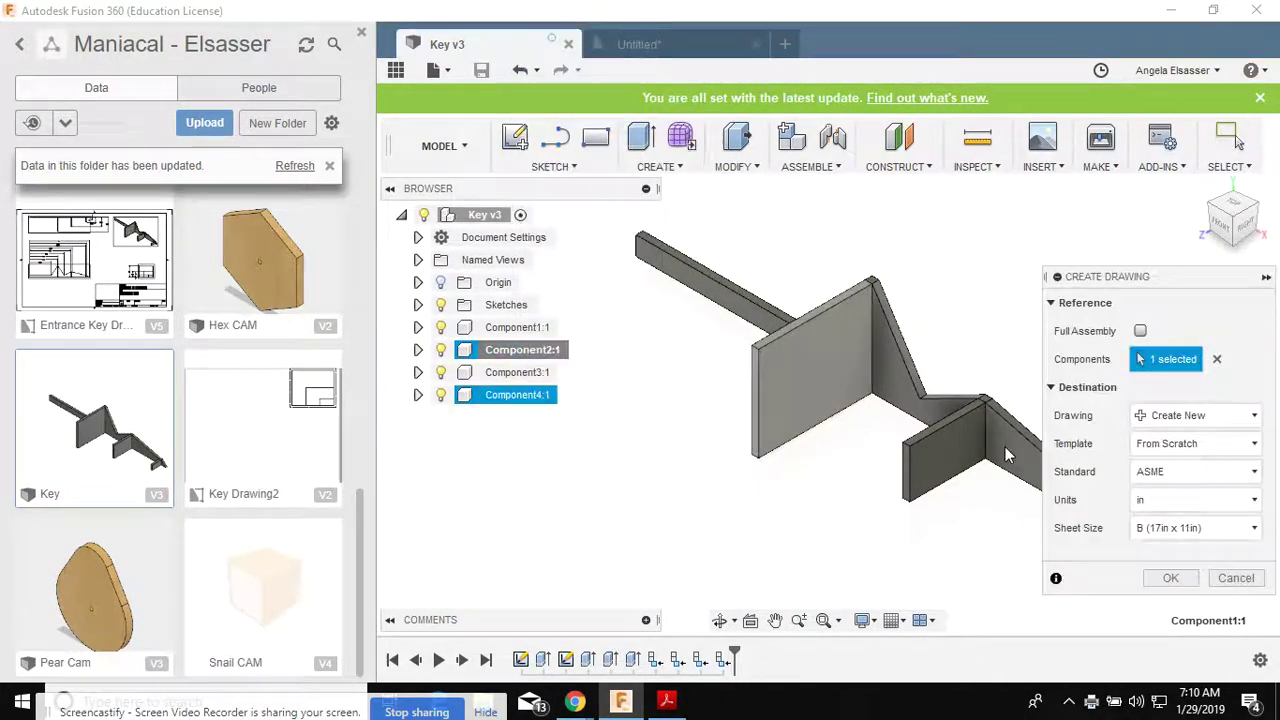
{"action": "left_click", "coordinate": [1196, 419]}
{"action": "left_click", "coordinate": [1176, 465]}
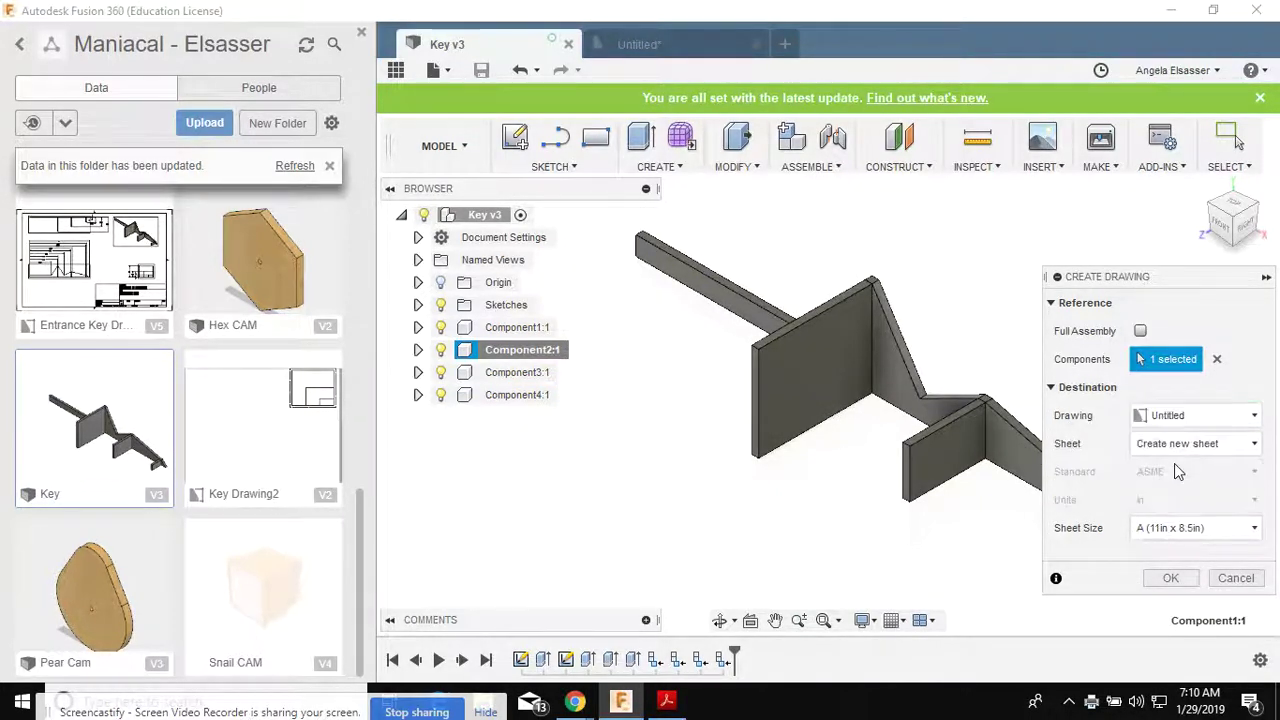
{"action": "left_click", "coordinate": [1170, 578]}
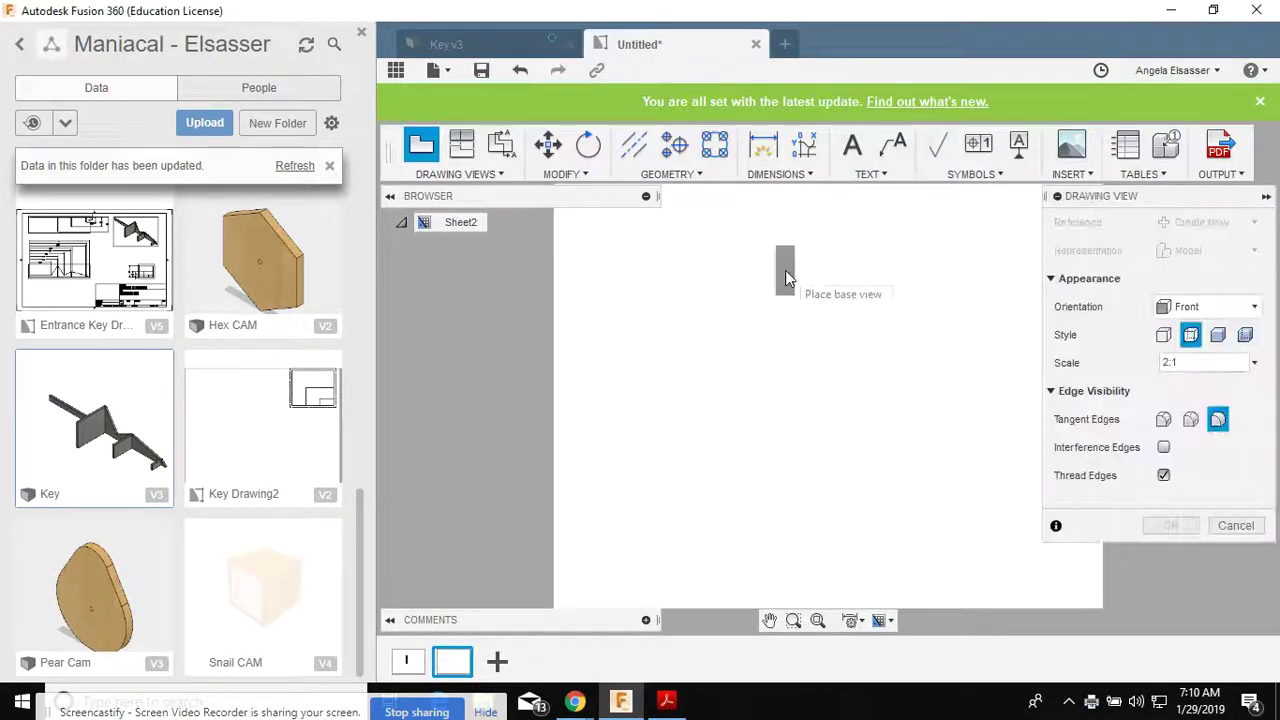
Place a Right-orientation 1:1 base view in Visible Edges style, including Component3:1 and Component4:1.
{"action": "left_click", "coordinate": [1215, 308]}
{"action": "left_click", "coordinate": [1192, 378]}
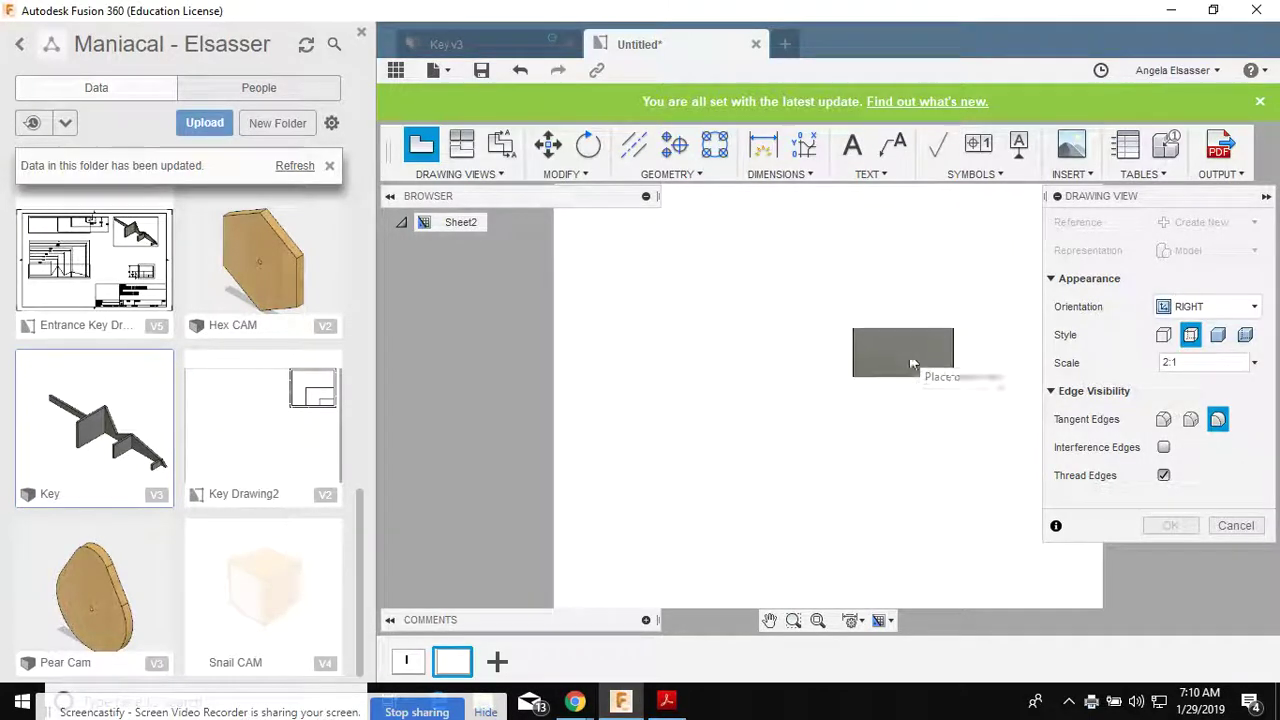
{"action": "left_click", "coordinate": [1240, 364]}
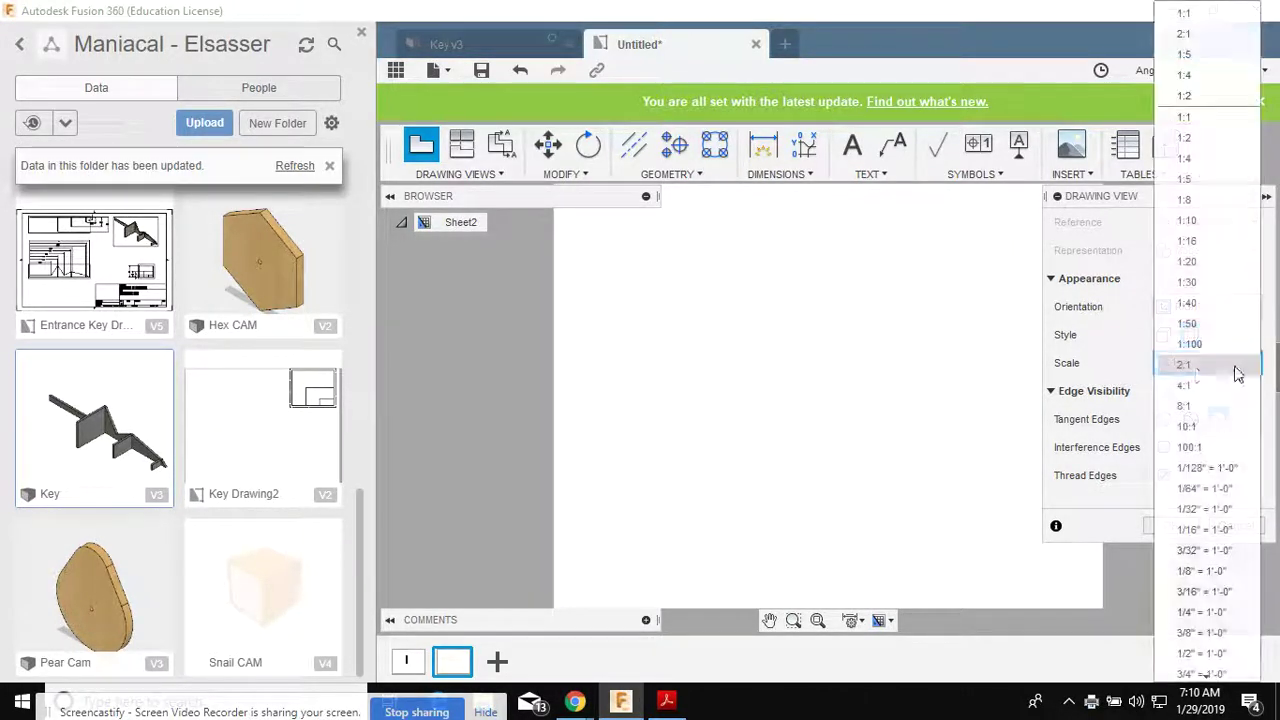
{"action": "left_click", "coordinate": [1205, 125]}
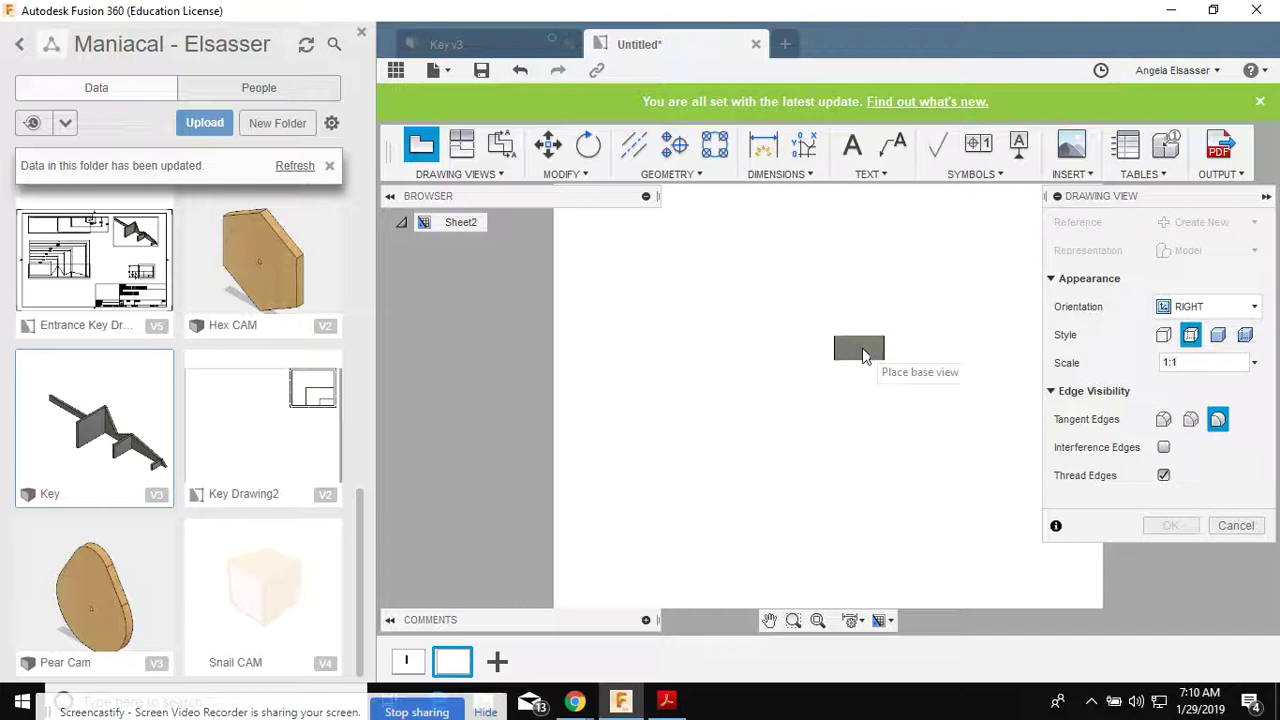
{"action": "left_click", "coordinate": [842, 372]}
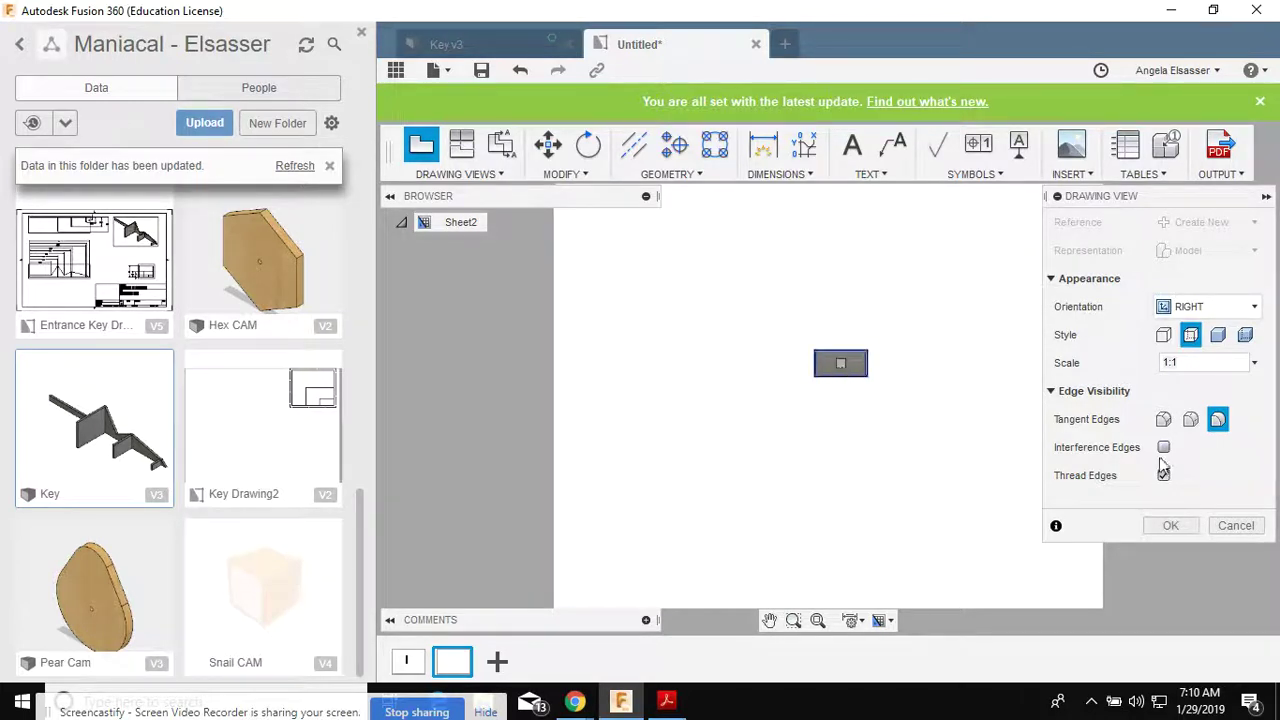
{"action": "left_click", "coordinate": [1163, 336]}
{"action": "left_click", "coordinate": [1172, 525]}
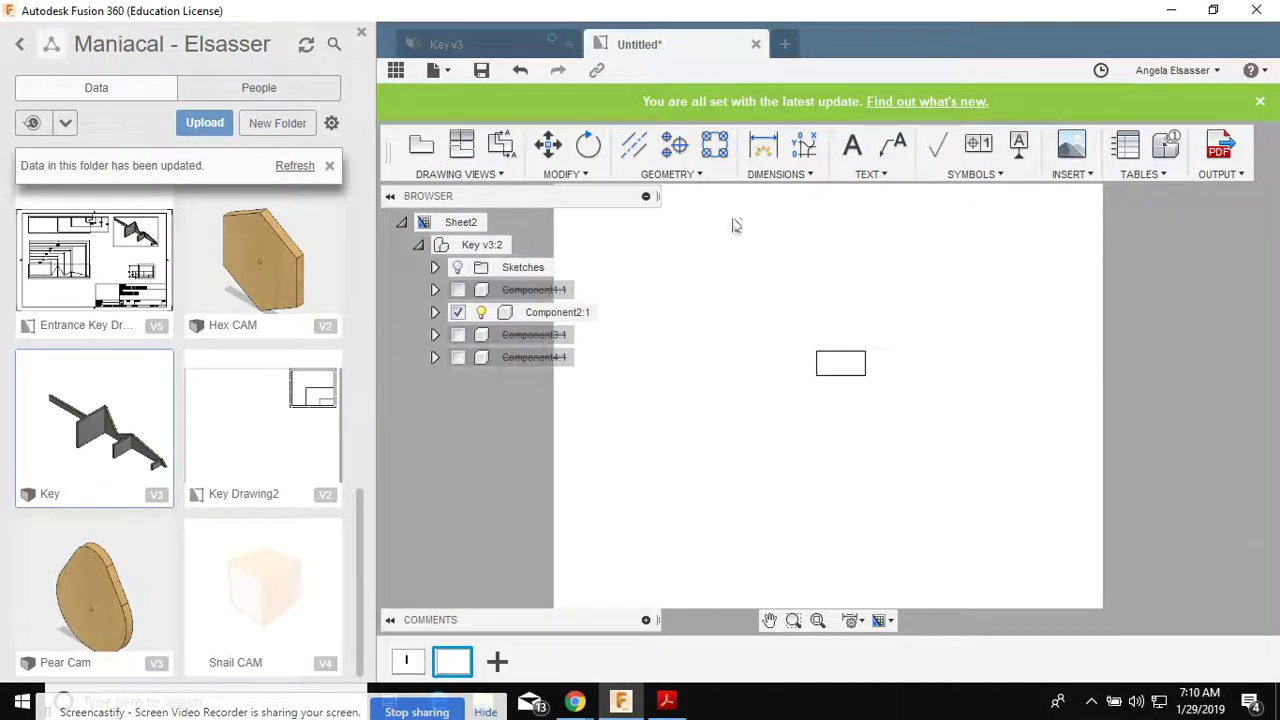
{"action": "left_click", "coordinate": [457, 335]}
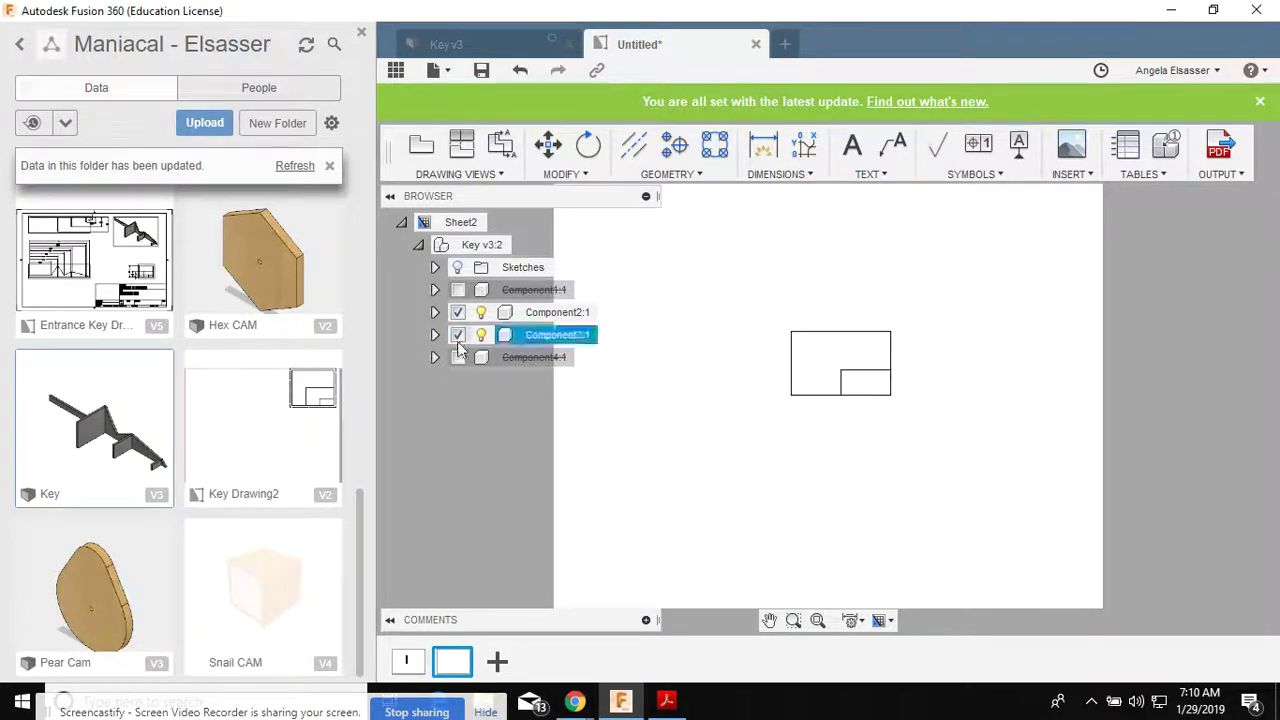
{"action": "left_click", "coordinate": [457, 357]}
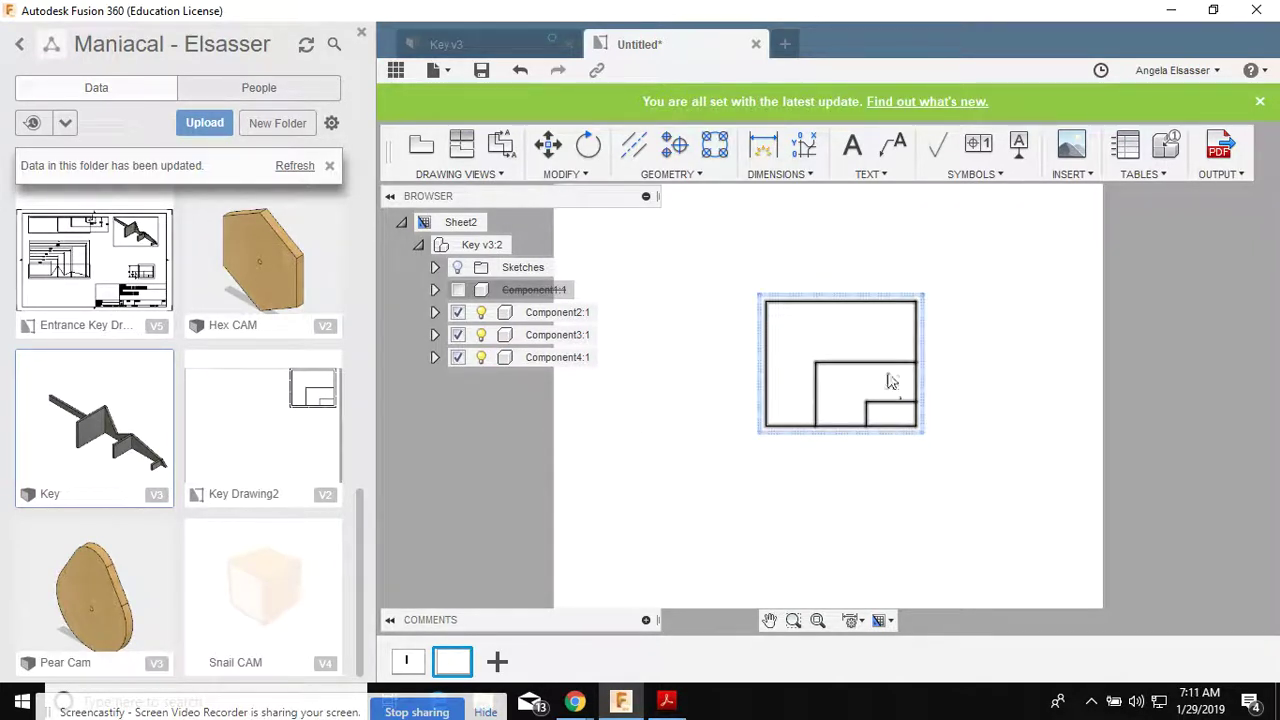
Output the drawing sheets to PDF and save it on the Desktop as 'Key Arms'.
{"action": "left_click", "coordinate": [1231, 175]}
{"action": "left_click", "coordinate": [1230, 193]}
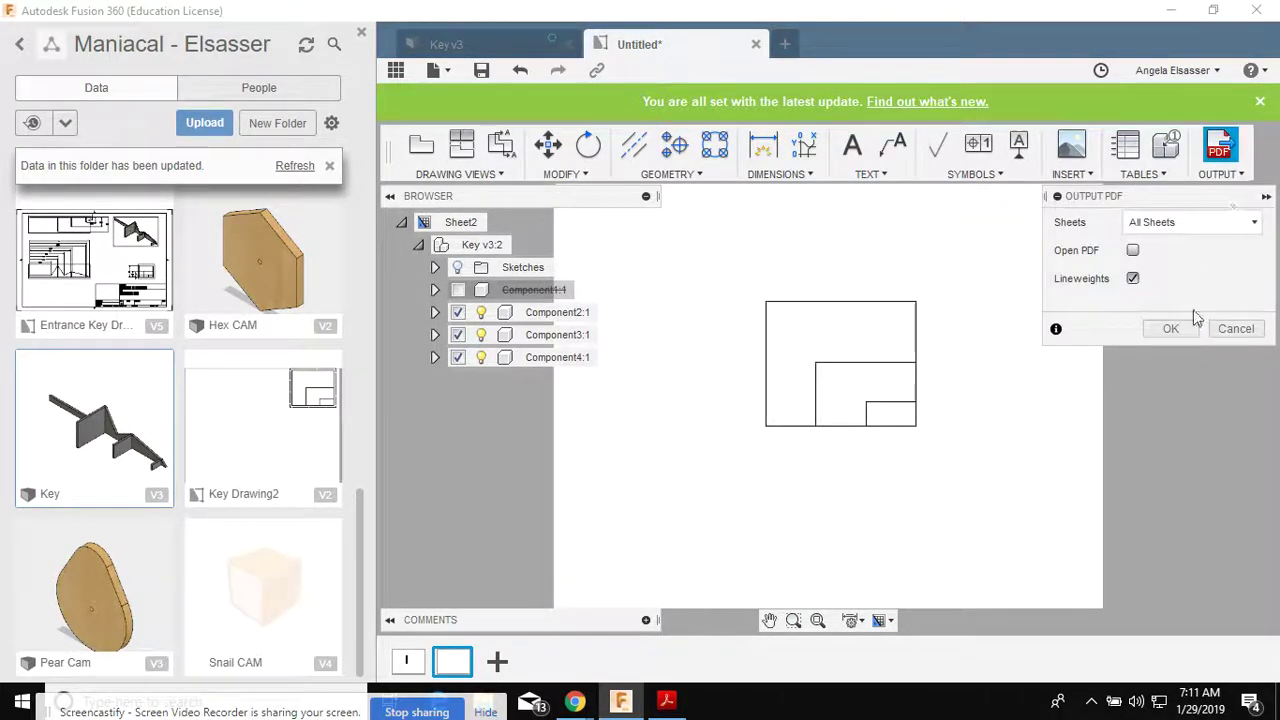
{"action": "left_click", "coordinate": [1156, 324]}
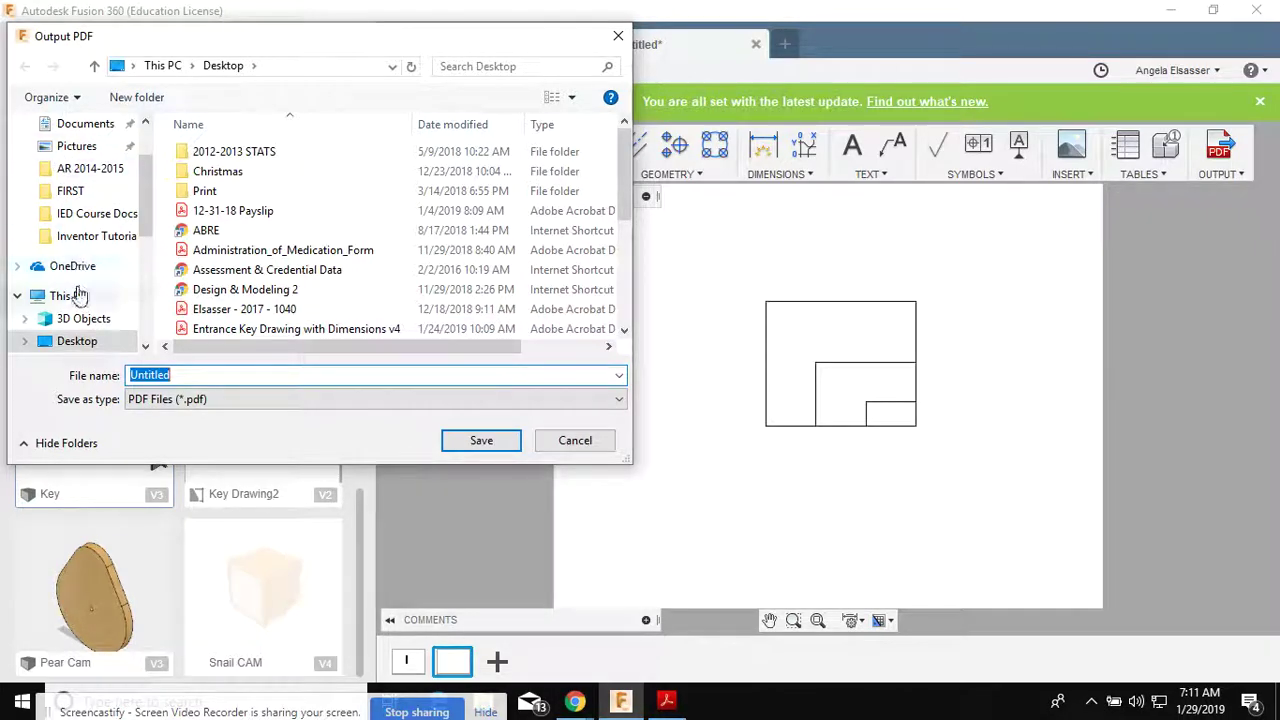
{"action": "left_click", "coordinate": [89, 343]}
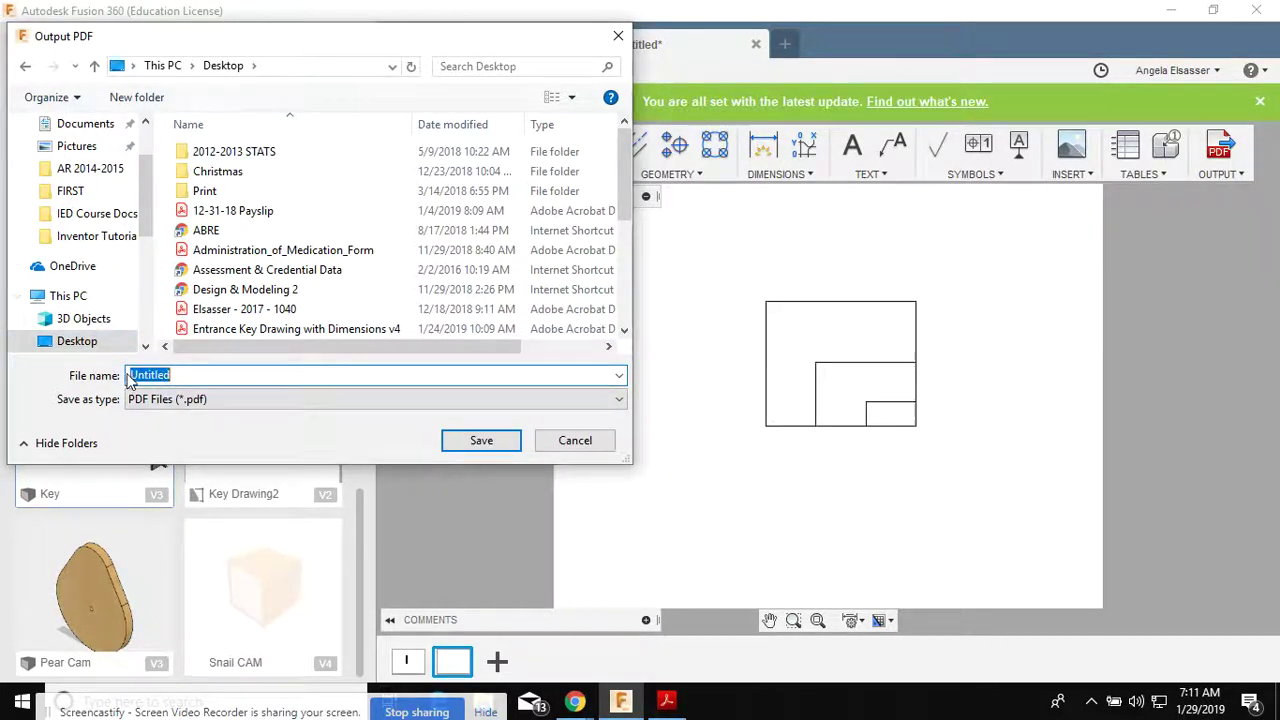
{"action": "type", "text": "Key Arms"}
{"action": "key", "text": "Return"}
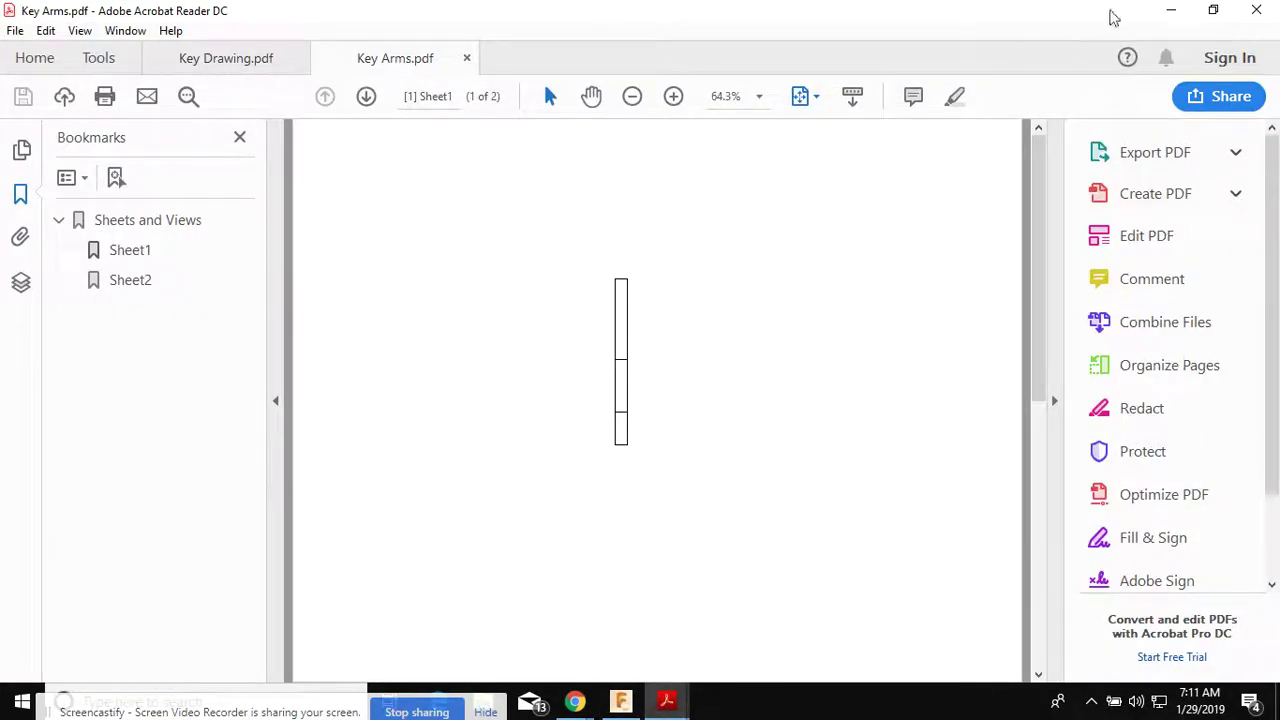
Close the Key Arms tab in Acrobat Reader and switch back to Fusion 360.
{"action": "left_click", "coordinate": [1254, 9]}
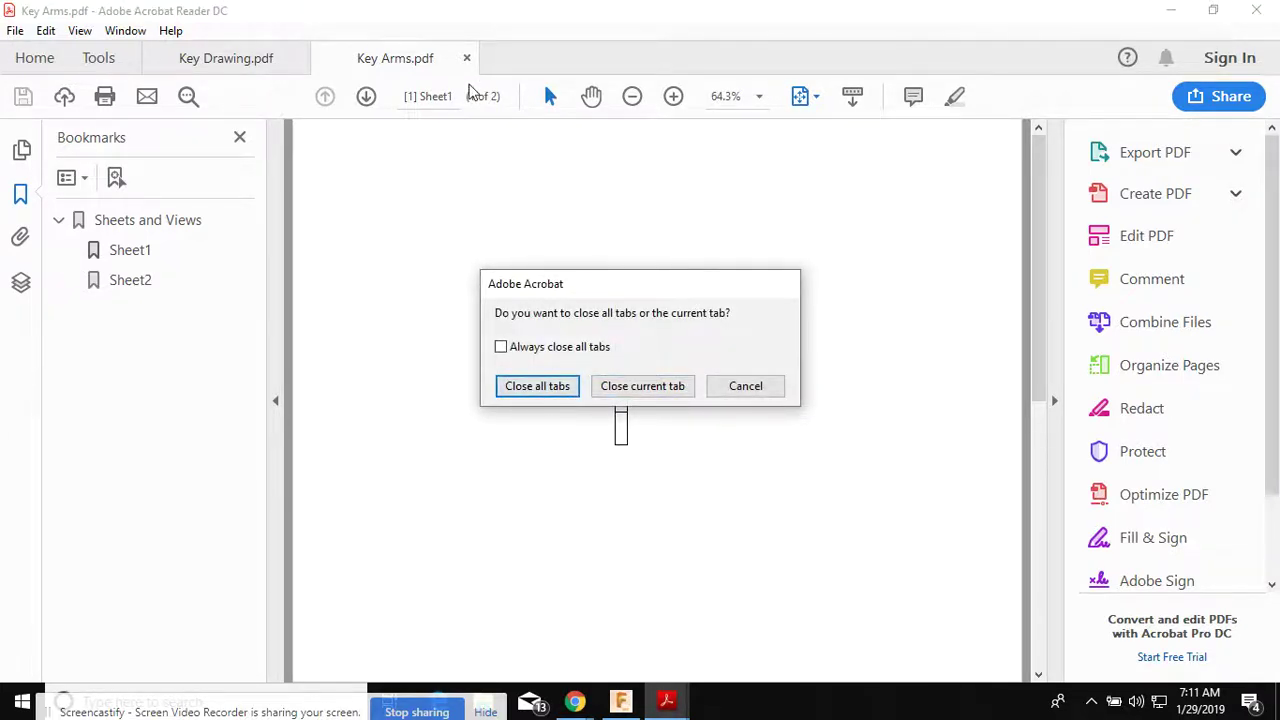
{"action": "left_click", "coordinate": [671, 385]}
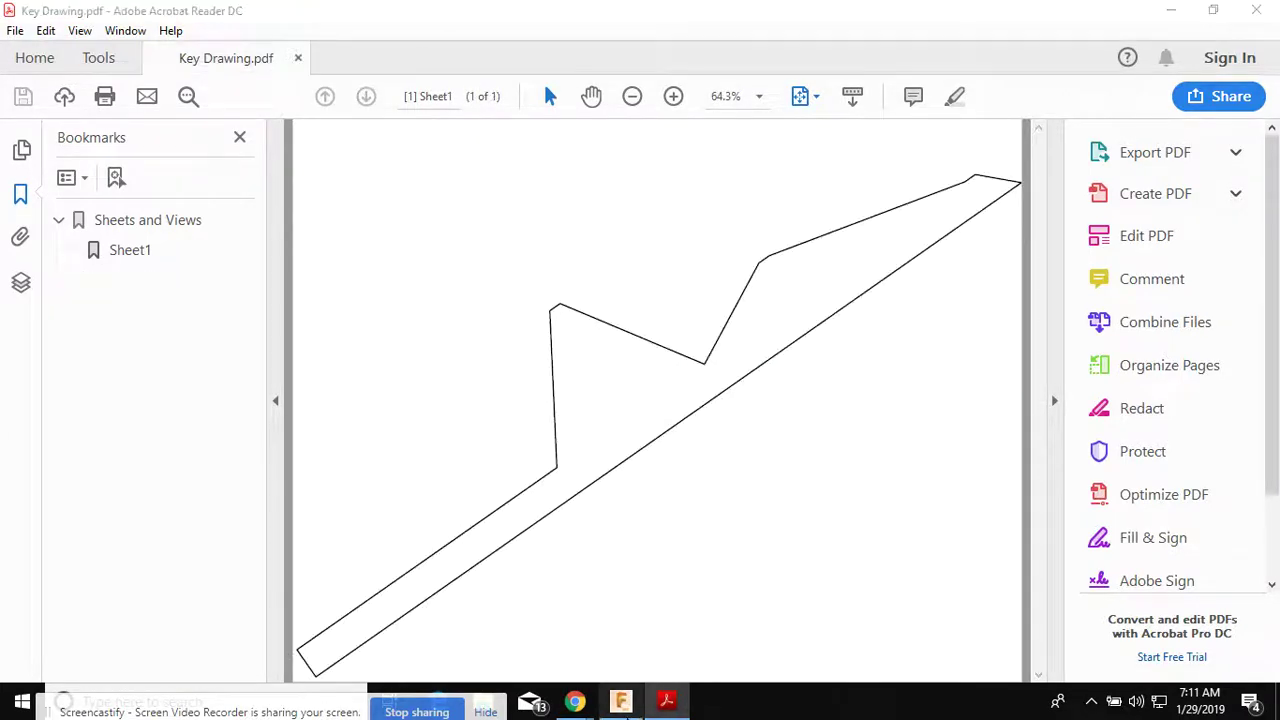
{"action": "left_click", "coordinate": [620, 701]}
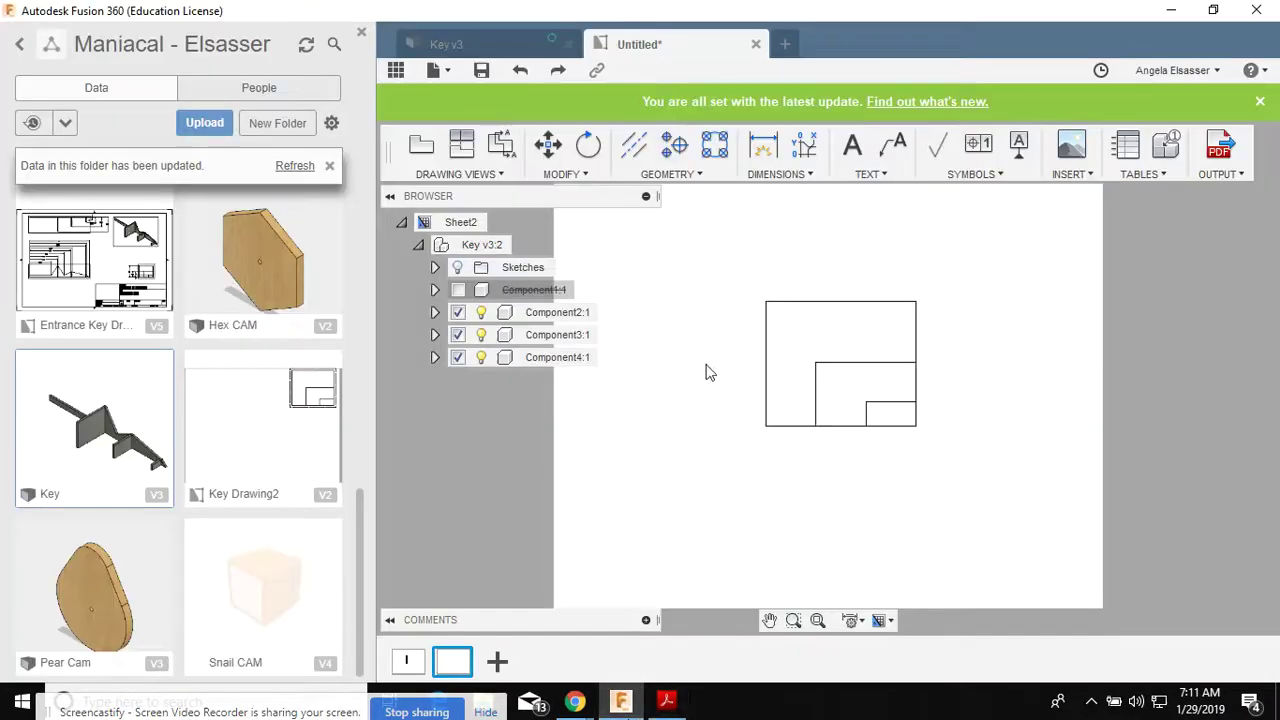
Save the drawing under the name 'Key Drawing'.
{"action": "left_click", "coordinate": [449, 71]}
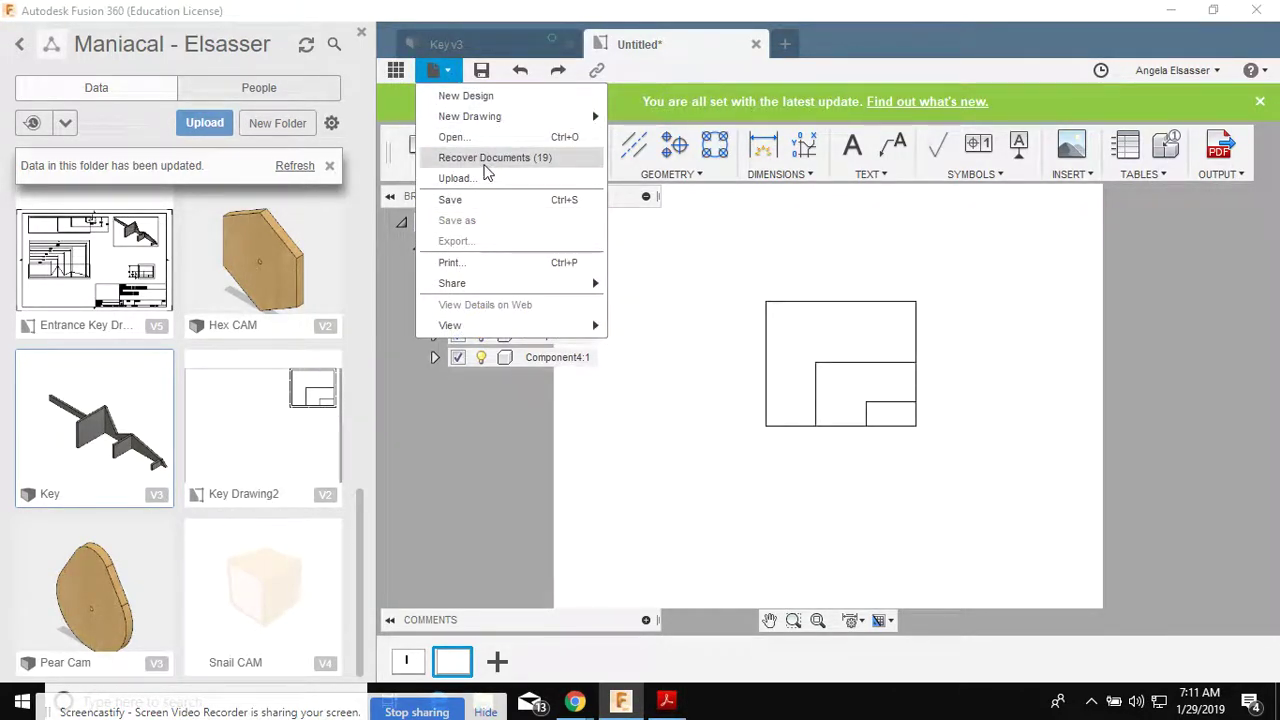
{"action": "left_click", "coordinate": [475, 195]}
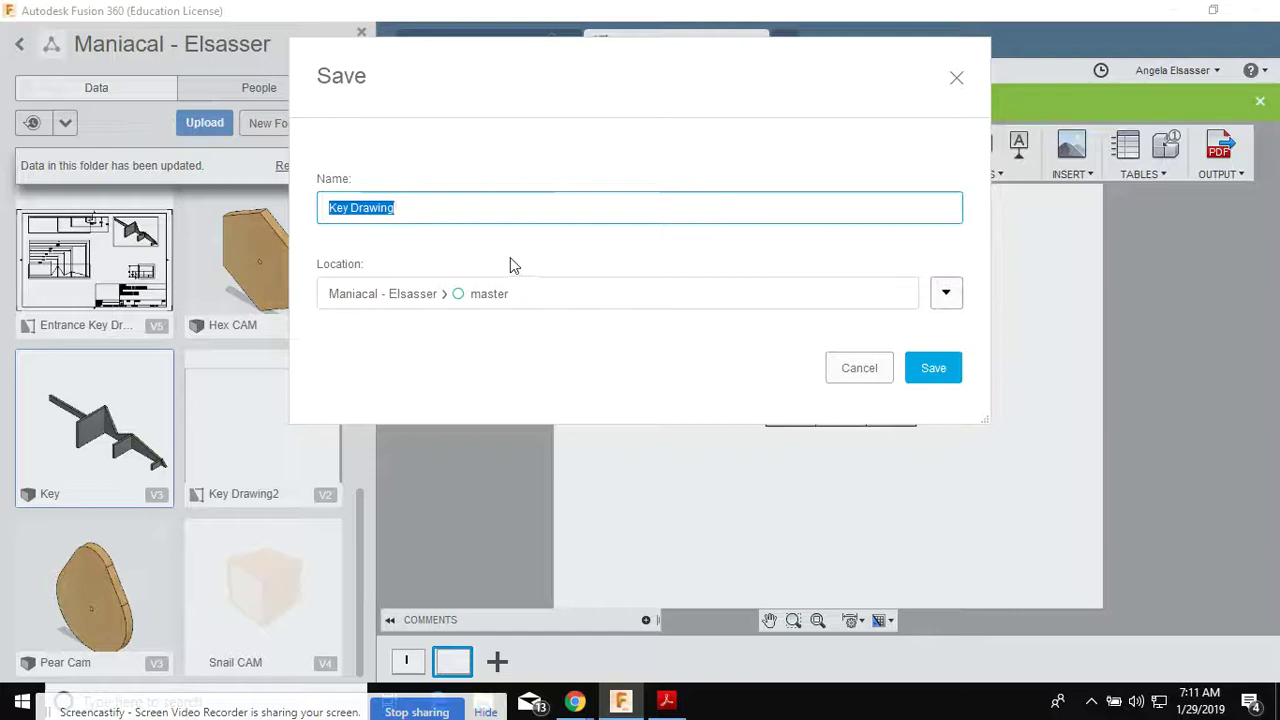
{"action": "left_click", "coordinate": [933, 369]}
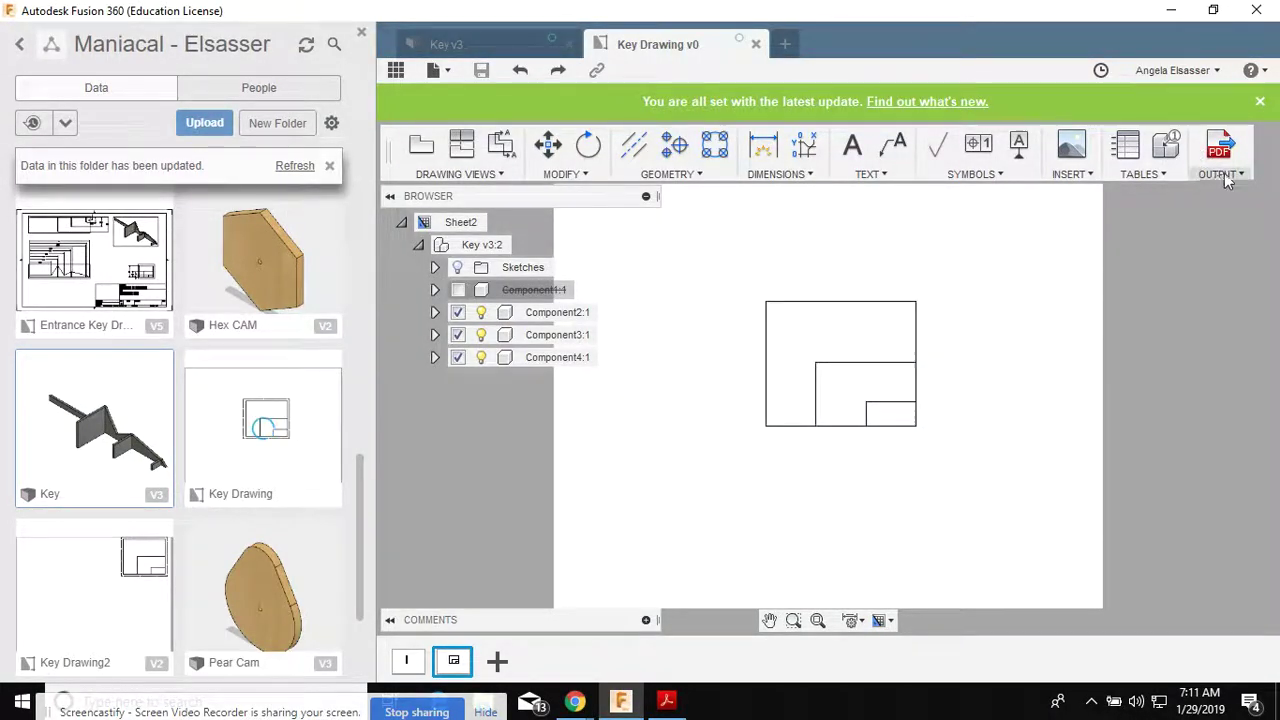
Export the drawing sheets to a PDF saved as 'Key Drawing v1'.
{"action": "left_click", "coordinate": [1218, 147]}
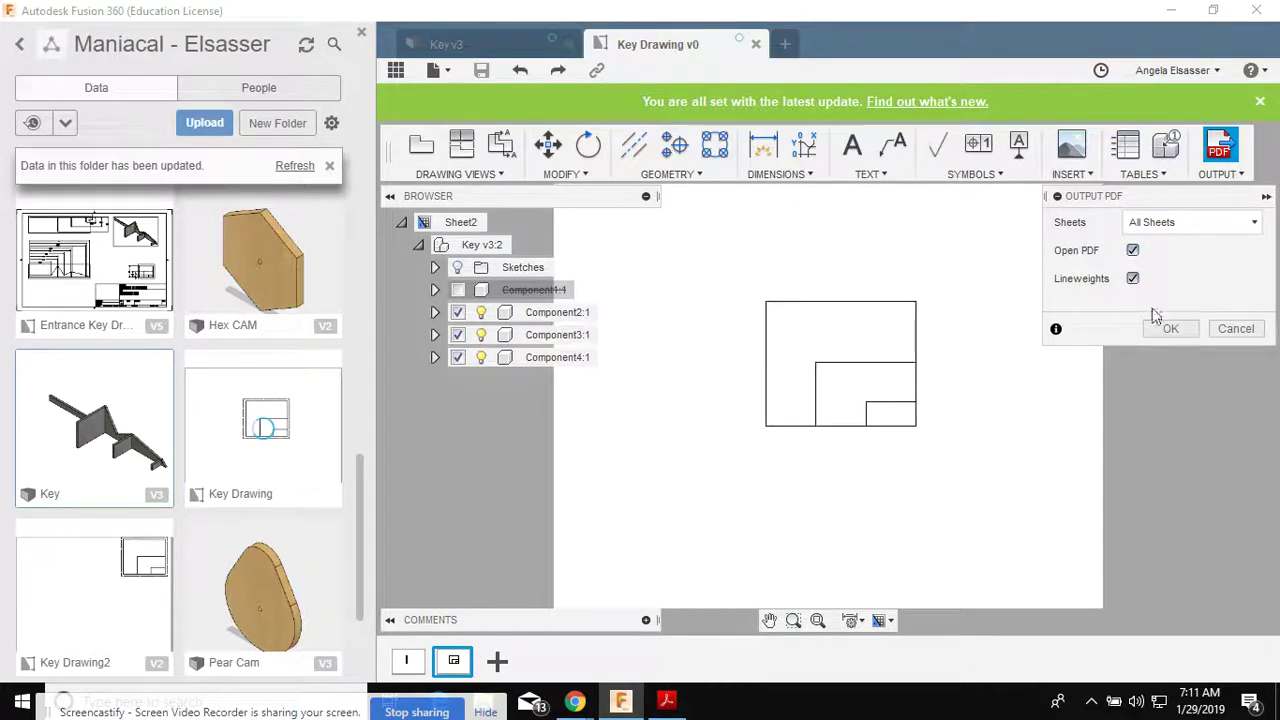
{"action": "left_click", "coordinate": [1158, 322]}
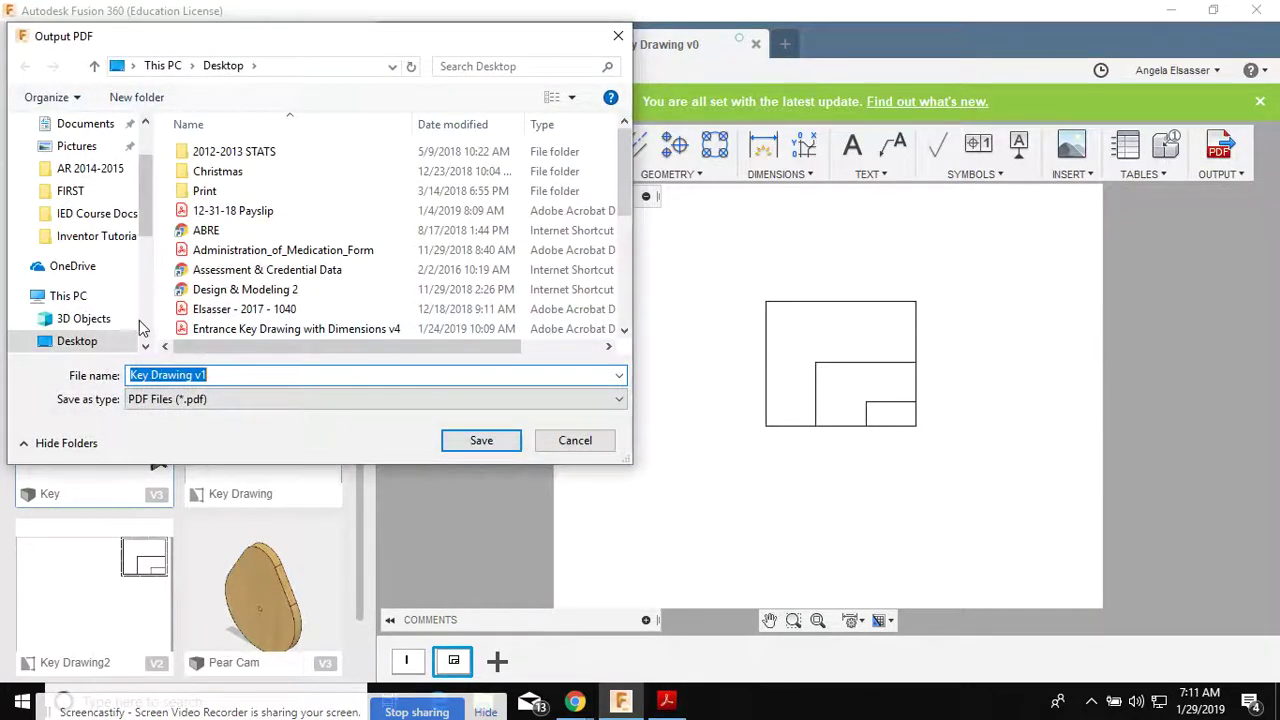
{"action": "left_click", "coordinate": [482, 443]}
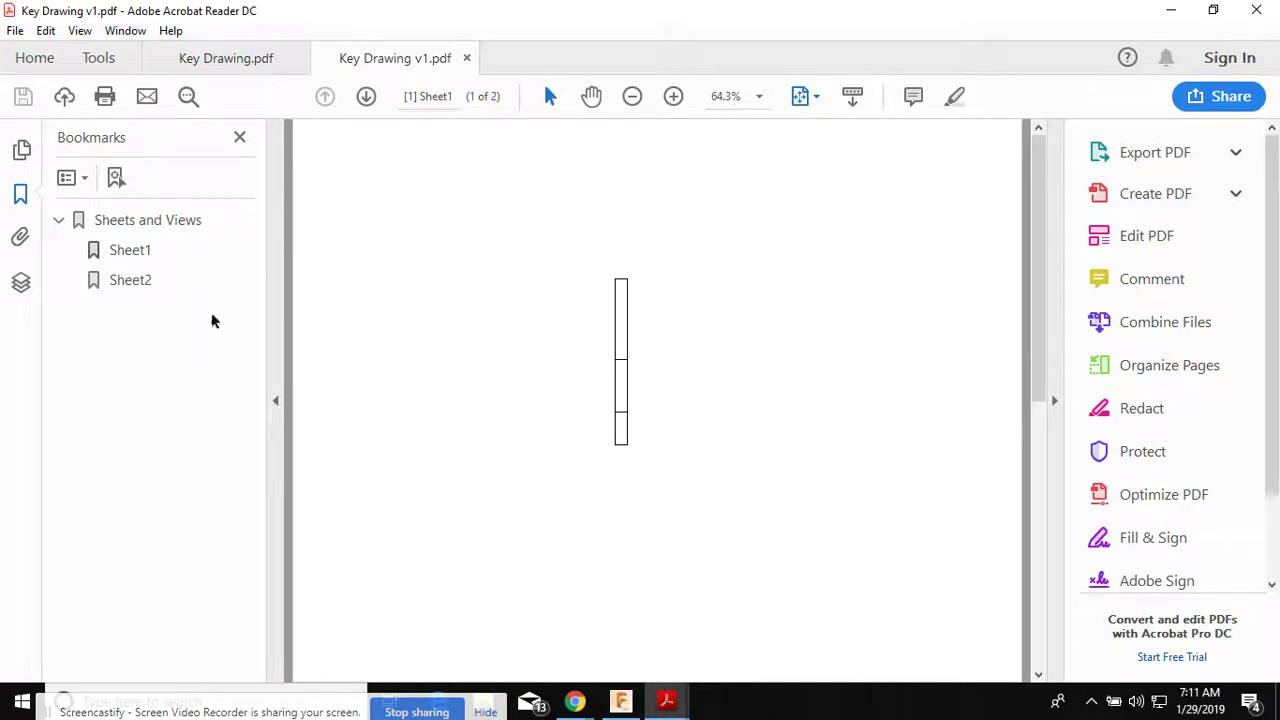
Flip between the Sheet2 and Sheet1 bookmarks, ending on the Sheet2 page.
{"action": "left_click", "coordinate": [131, 280]}
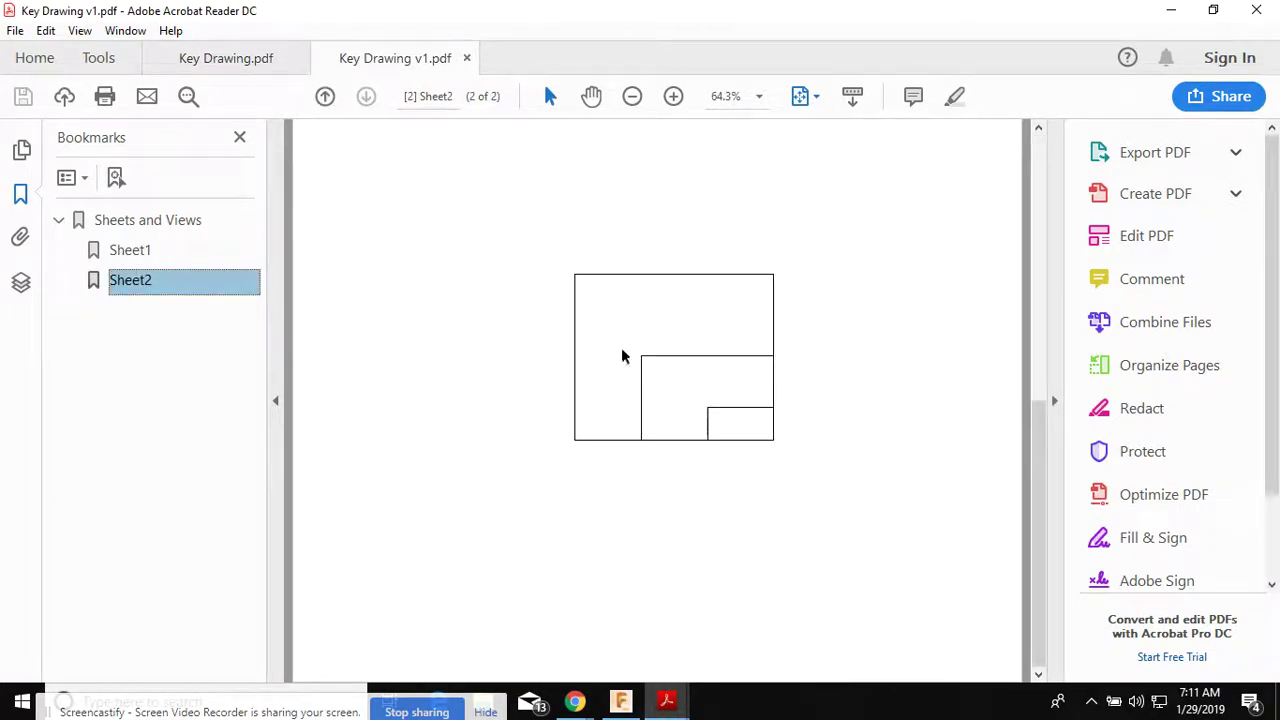
{"action": "left_click", "coordinate": [115, 252]}
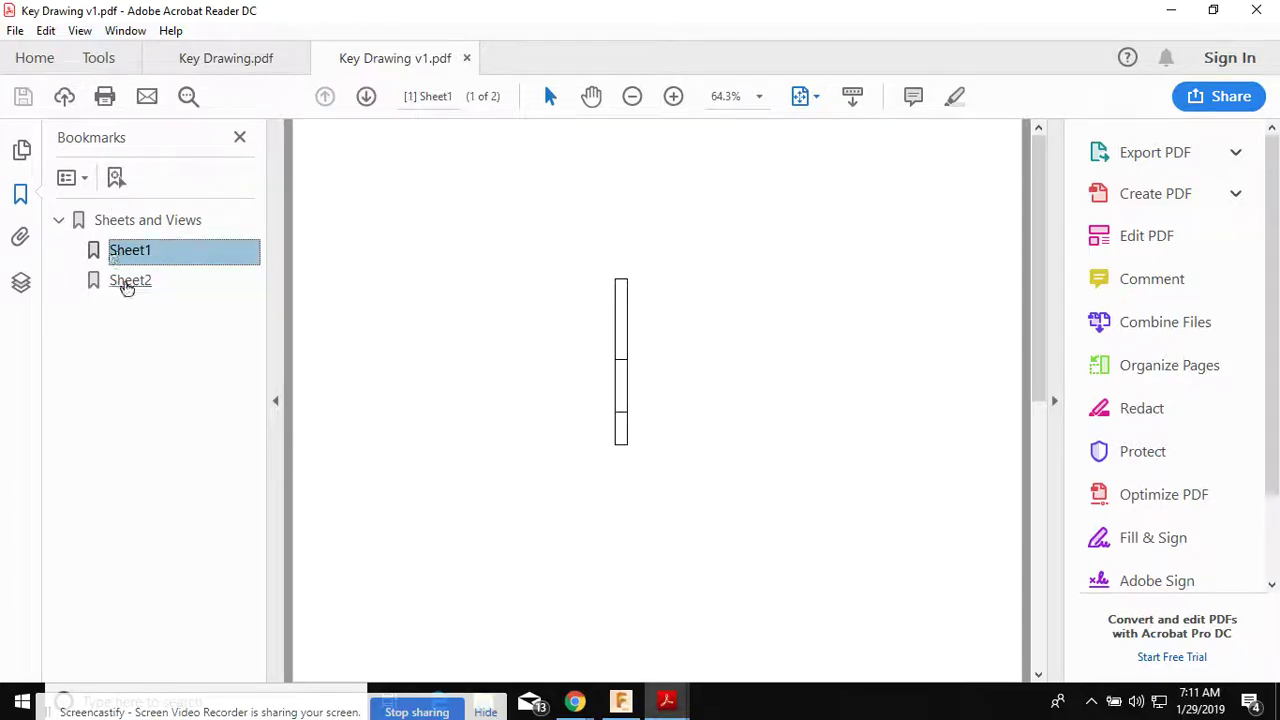
{"action": "left_click", "coordinate": [124, 282]}
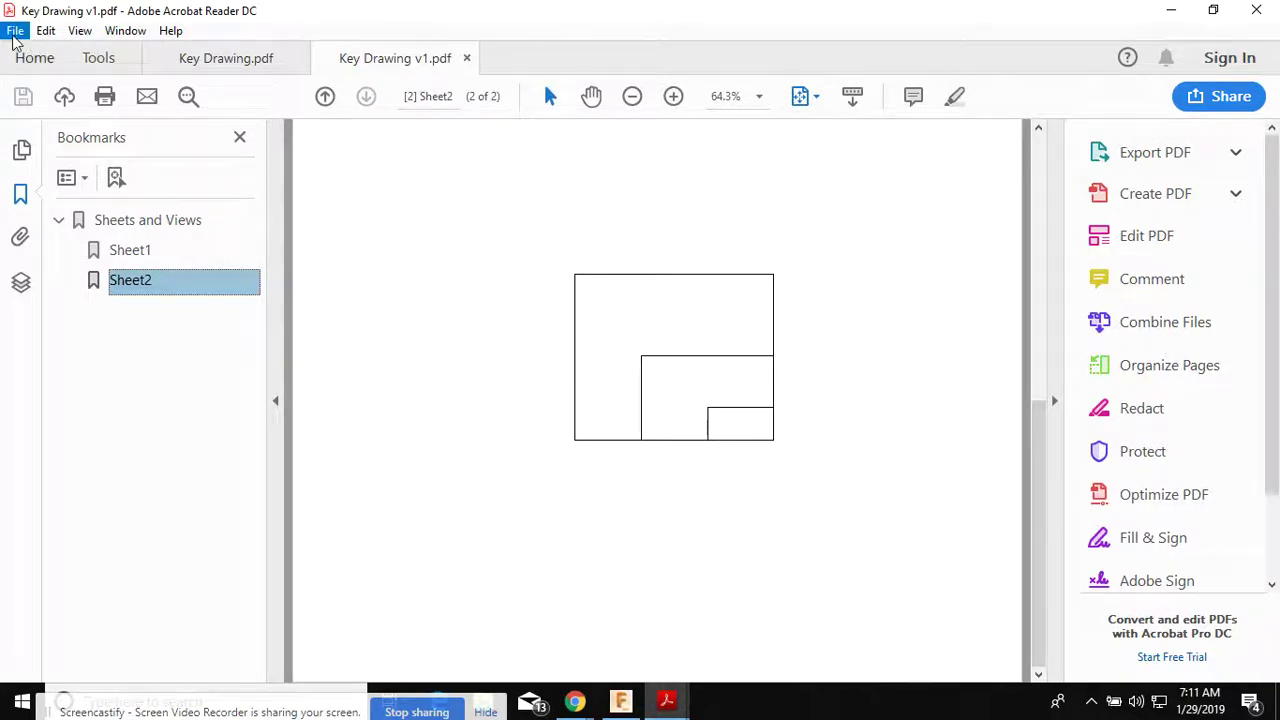
{"action": "left_click", "coordinate": [17, 31]}
Print Key Drawing v1 in landscape with 3 copies.
{"action": "left_click", "coordinate": [88, 349]}
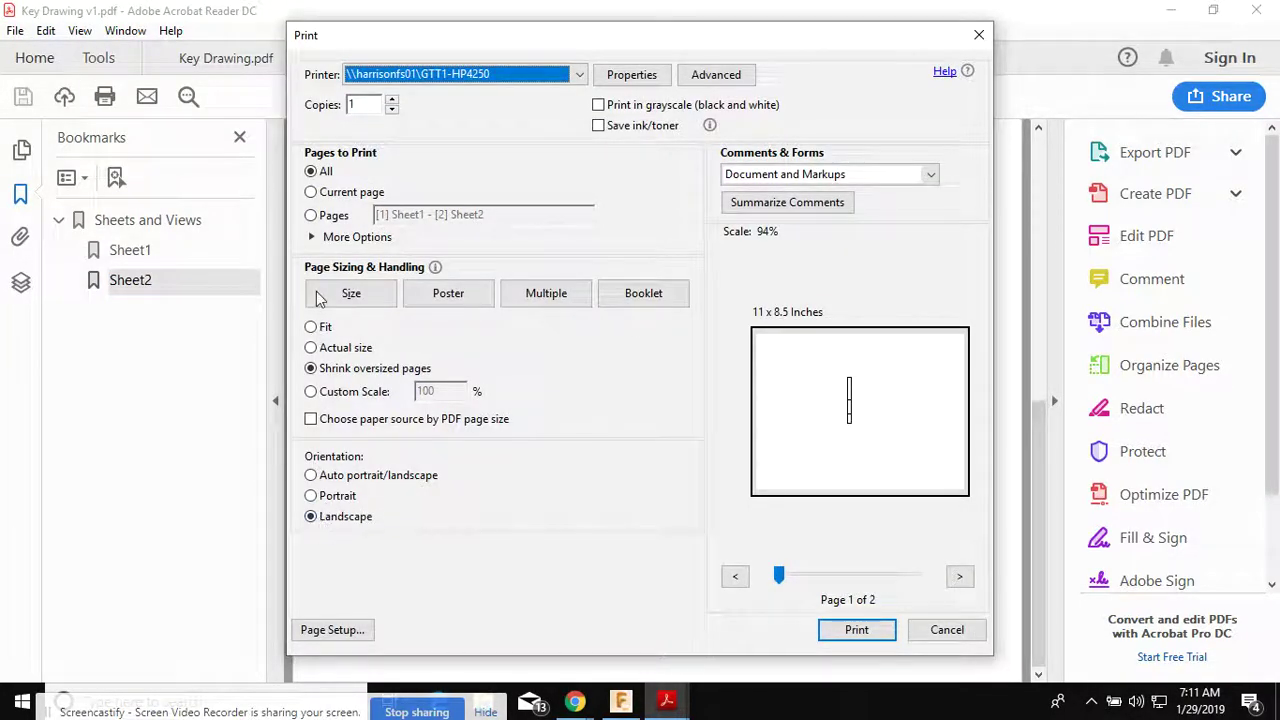
{"action": "left_click", "coordinate": [391, 100]}
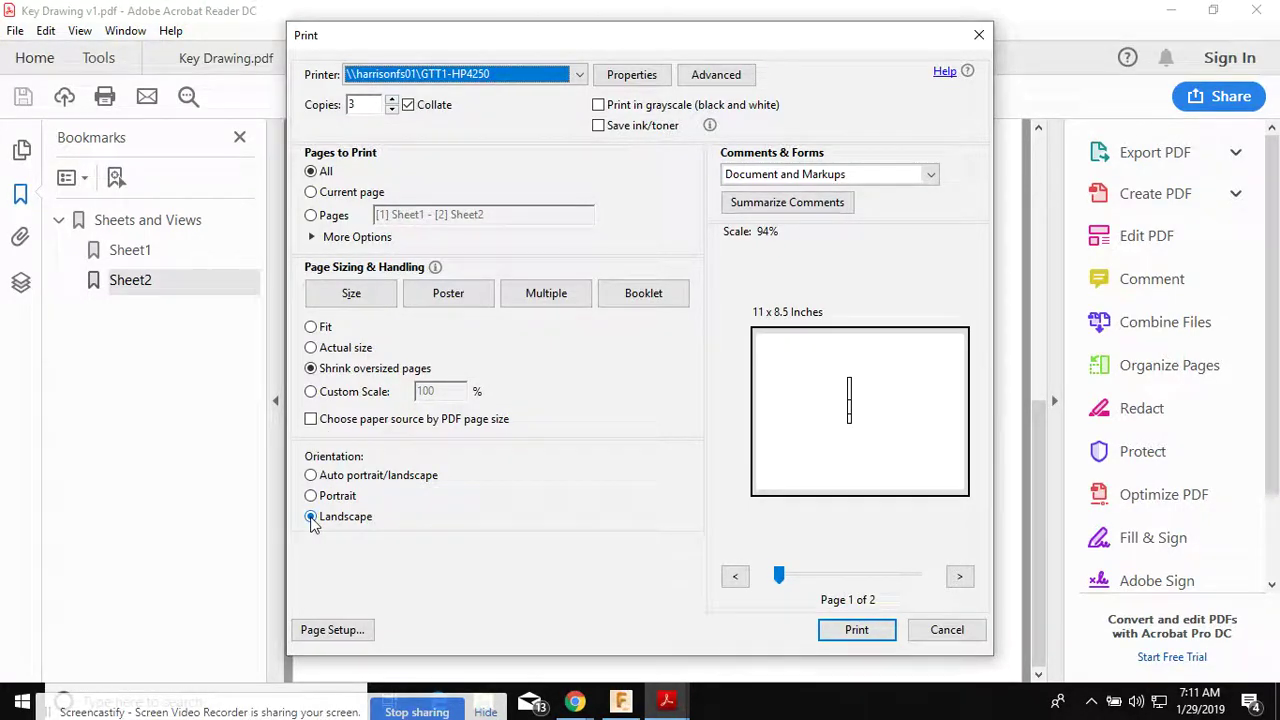
{"action": "left_click", "coordinate": [856, 632]}
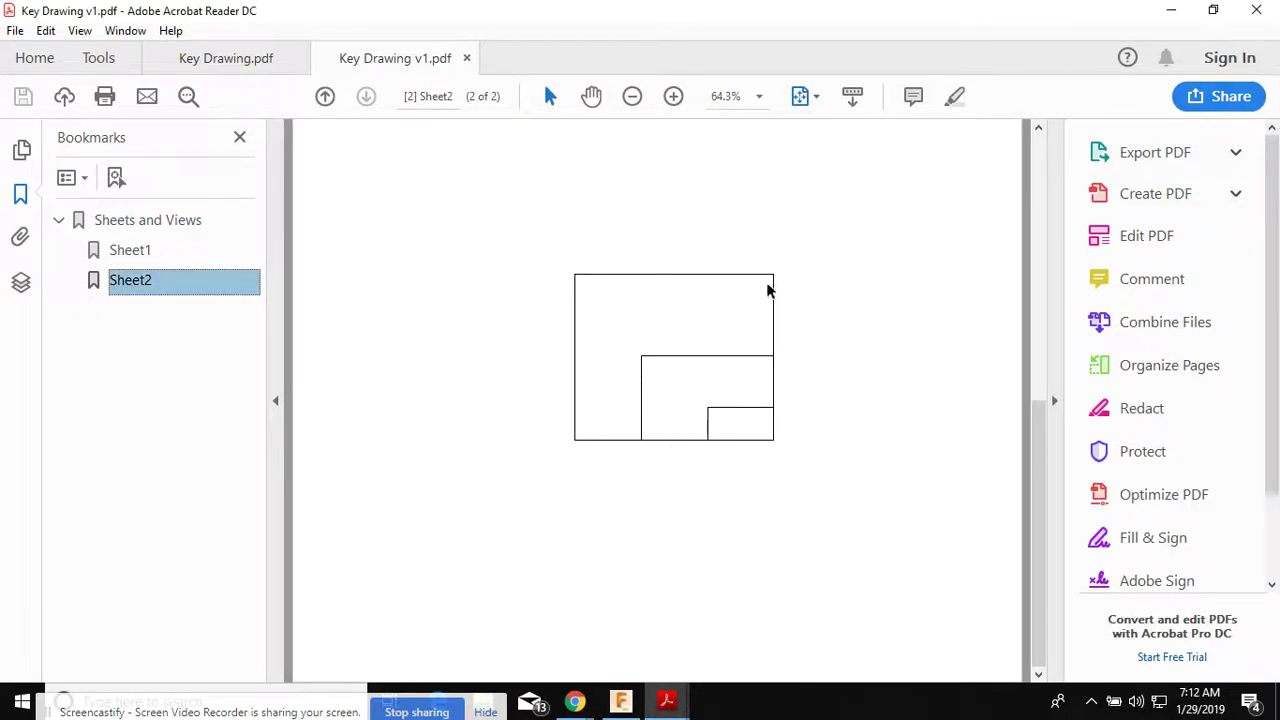
Close the Key Drawing v1 tab and minimize Acrobat to return to Fusion 360.
{"action": "left_click", "coordinate": [1258, 10]}
{"action": "left_click", "coordinate": [645, 391]}
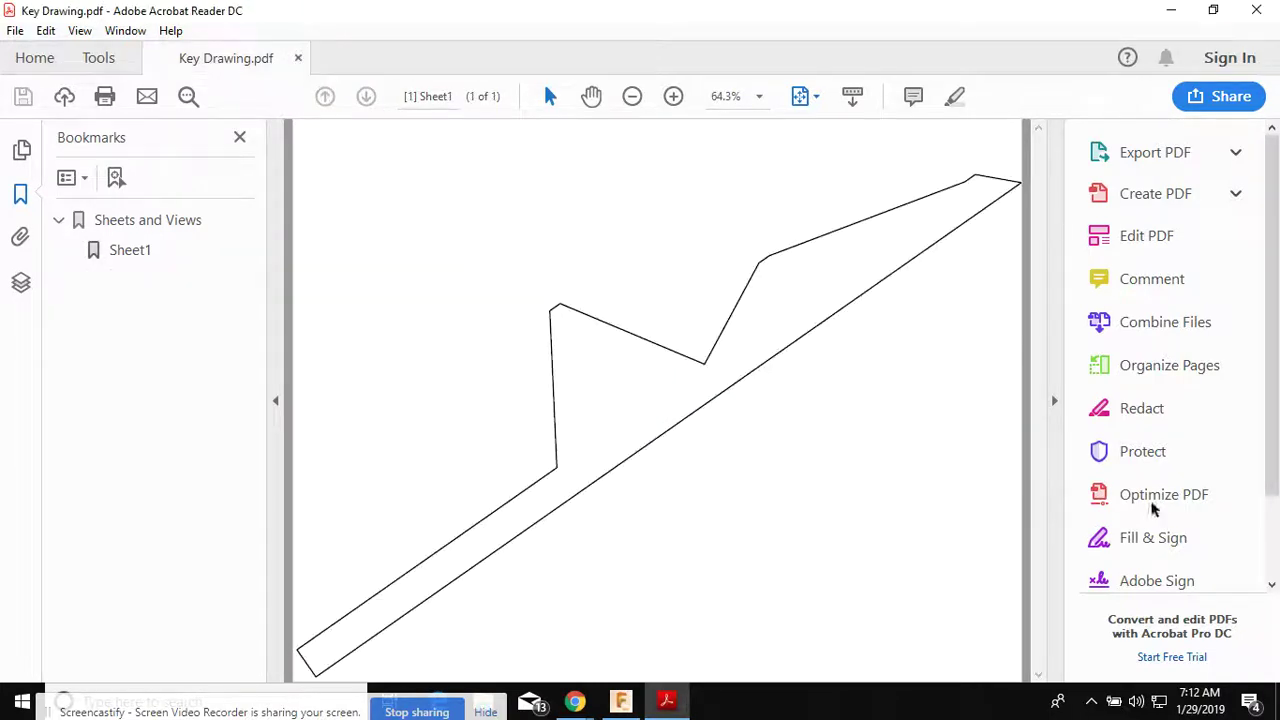
{"action": "left_click", "coordinate": [1168, 9]}
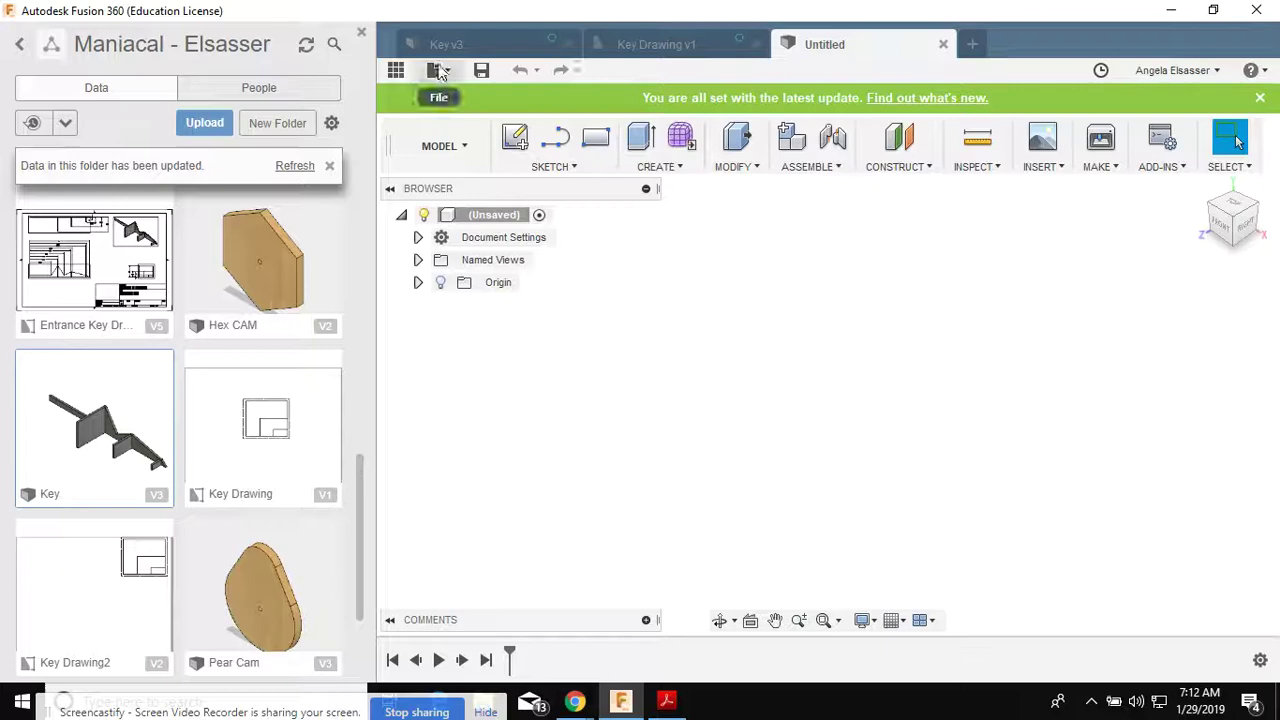
Save the new empty design with the name 'All Cams'.
{"action": "left_click", "coordinate": [433, 70]}
{"action": "left_click", "coordinate": [451, 200]}
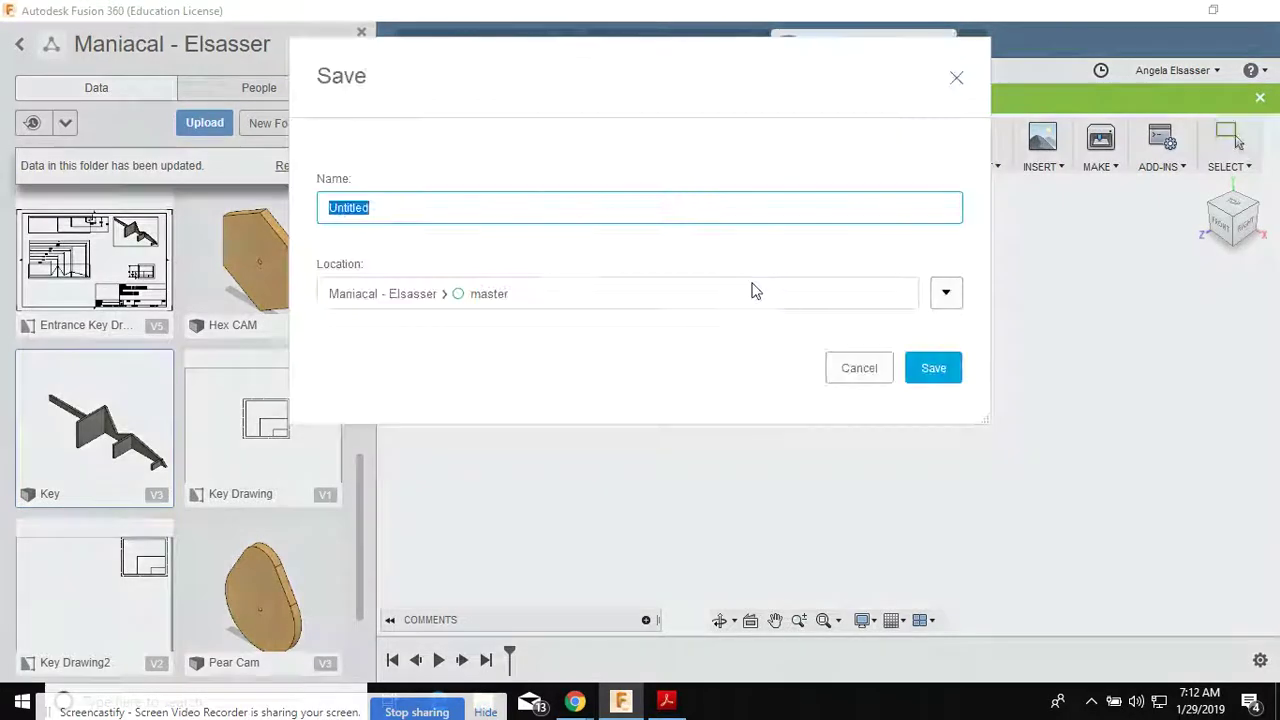
{"action": "type", "text": "All CA"}
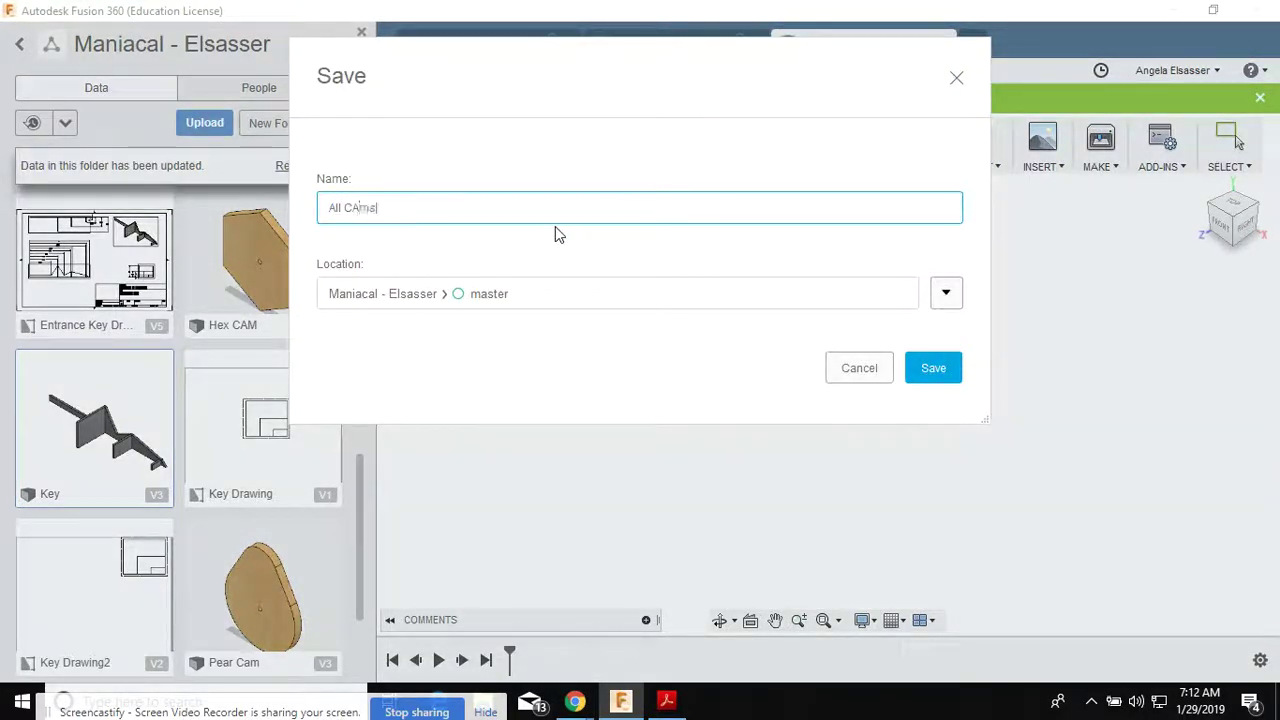
{"action": "type", "text": "ms"}
{"action": "key", "text": "Return"}
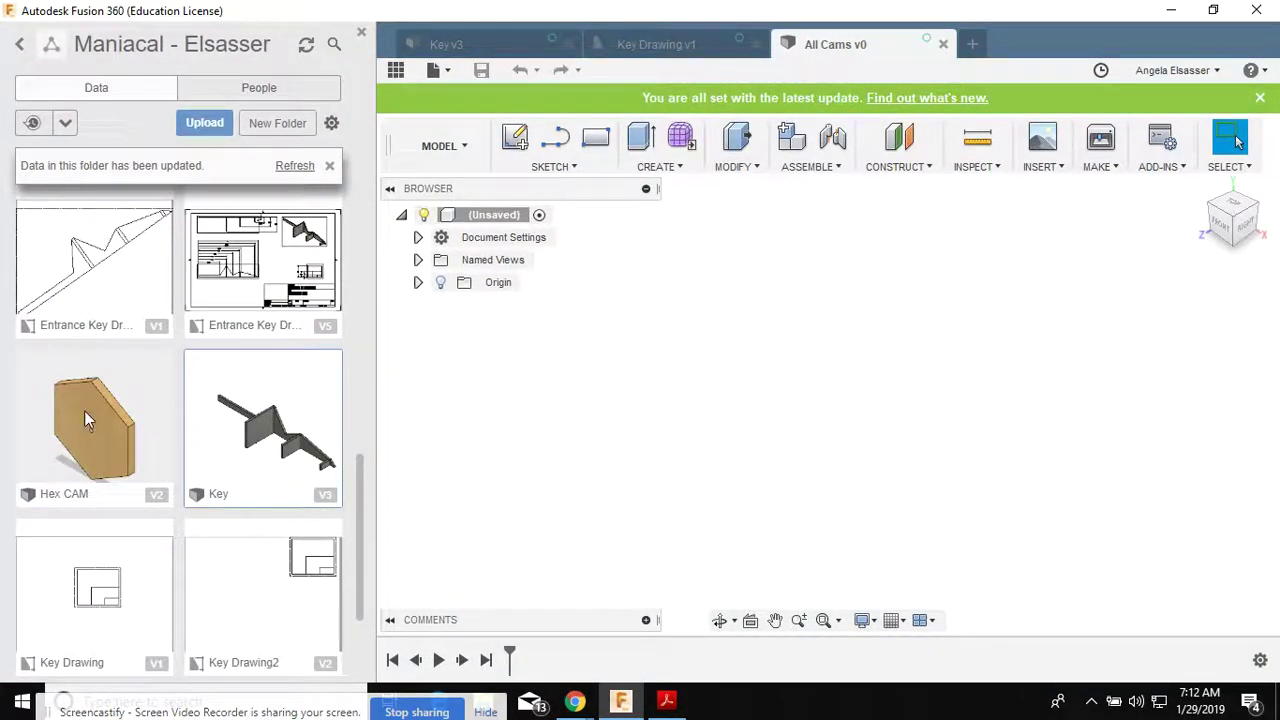
Insert the Hex CAM from the Data panel into the design.
{"action": "left_click_drag", "start_coordinate": [84, 410], "coordinate": [714, 374]}
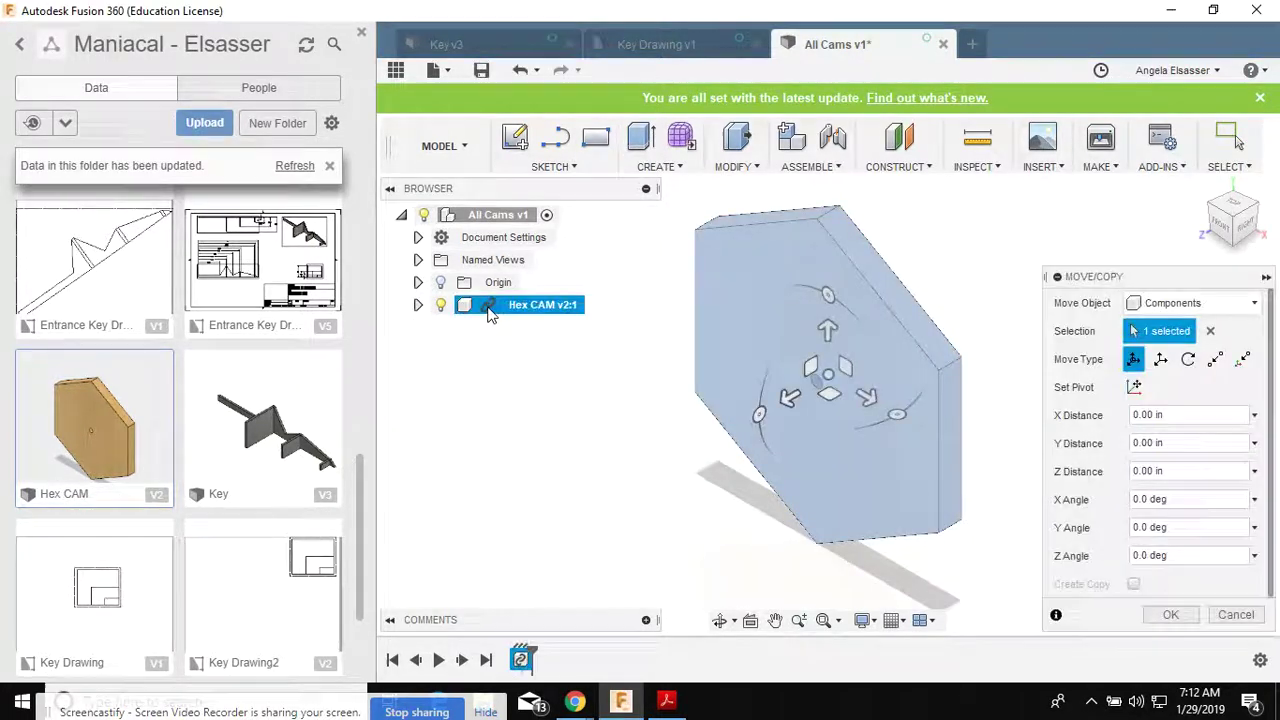
{"action": "left_click", "coordinate": [1168, 614]}
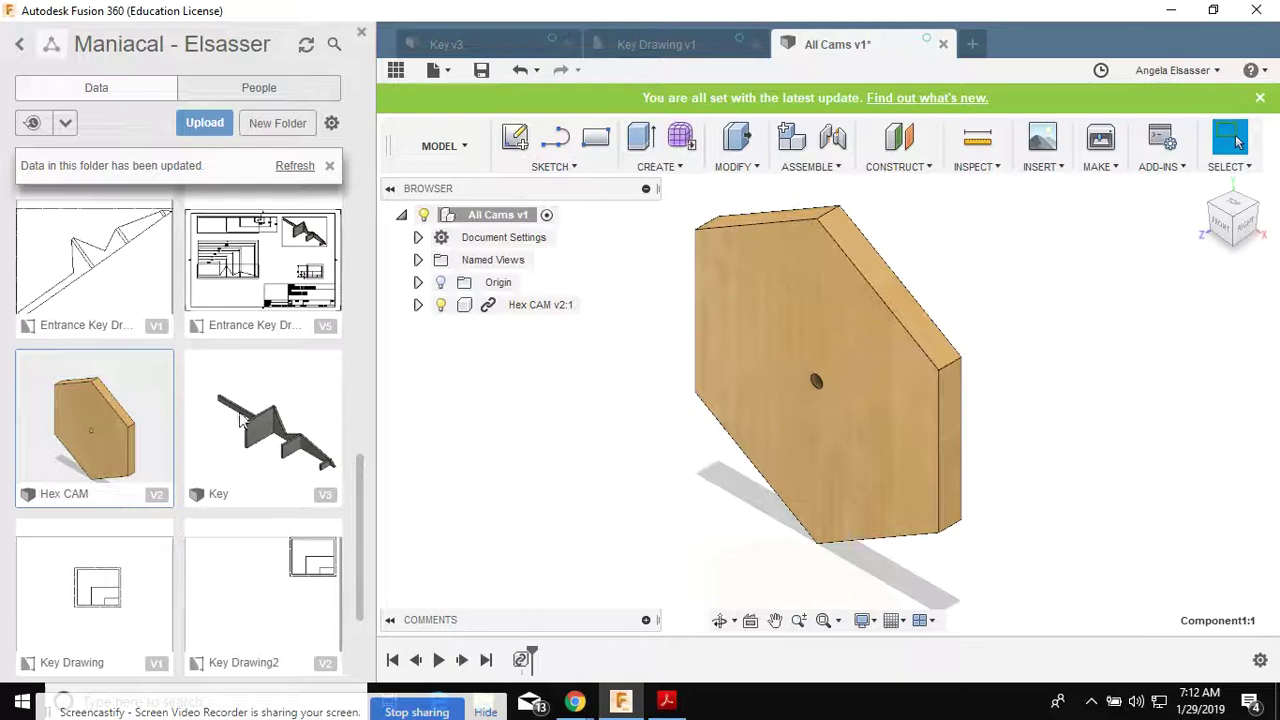
{"action": "scroll", "coordinate": [245, 422], "scroll_direction": "down", "scroll_amount": 2}
Insert the Pear Cam and offset it 3.00 in along Z.
{"action": "left_click_drag", "start_coordinate": [122, 590], "coordinate": [716, 328]}
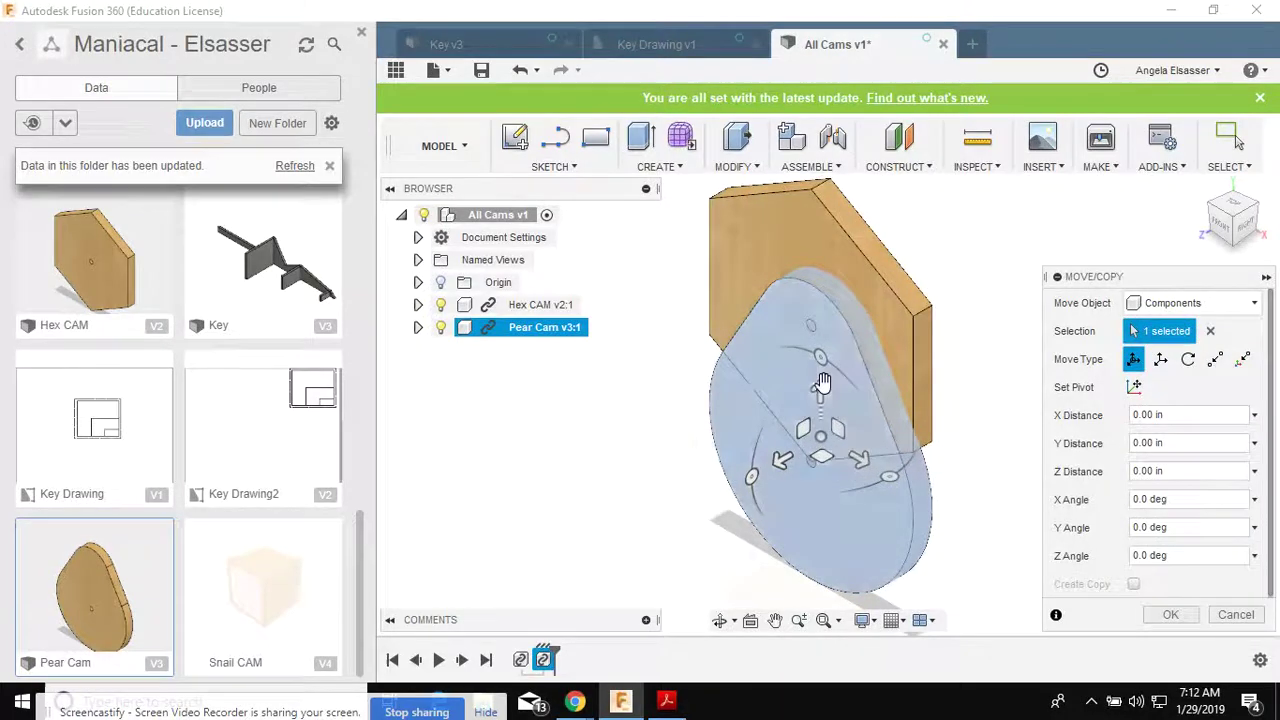
{"action": "left_click_drag", "start_coordinate": [781, 458], "coordinate": [628, 518]}
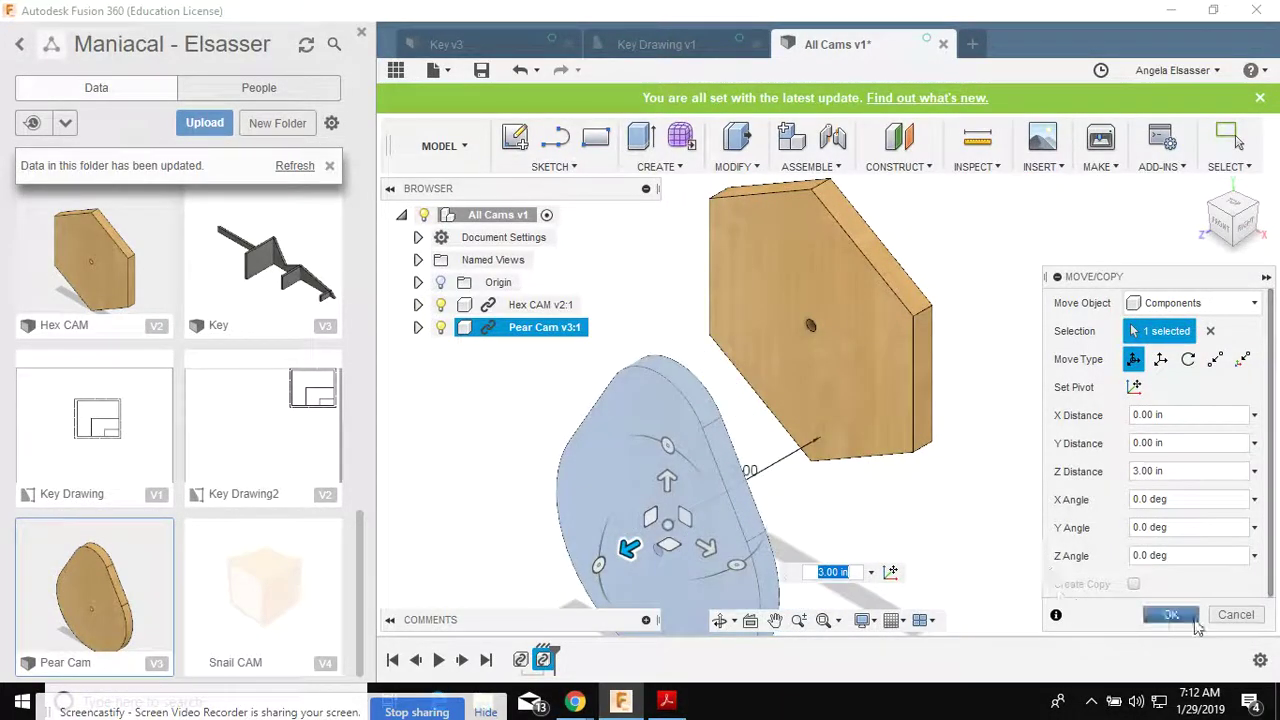
{"action": "left_click", "coordinate": [1170, 614]}
{"action": "scroll", "coordinate": [752, 460], "scroll_direction": "down", "scroll_amount": 5}
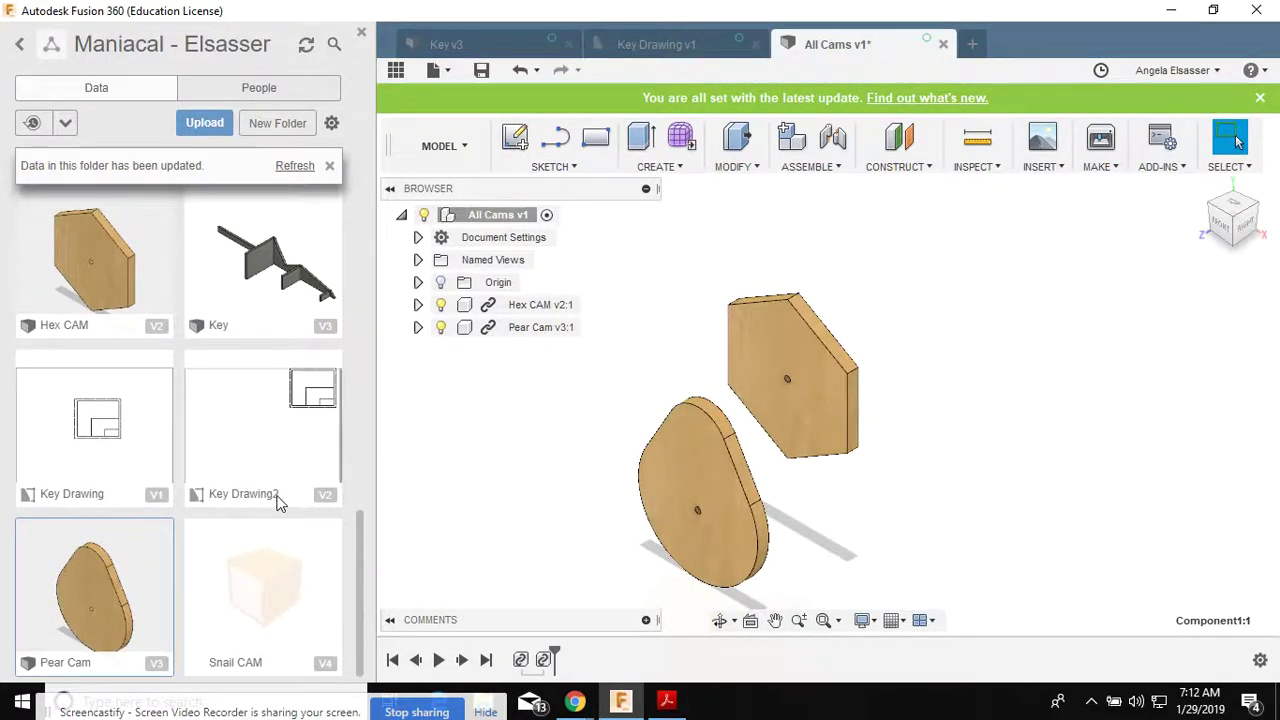
Insert the Eccentric CAM and move it -6.00 in along Z, clear of the other cams.
{"action": "scroll", "coordinate": [278, 502], "scroll_direction": "up", "scroll_amount": 5}
{"action": "left_click_drag", "start_coordinate": [132, 314], "coordinate": [900, 350]}
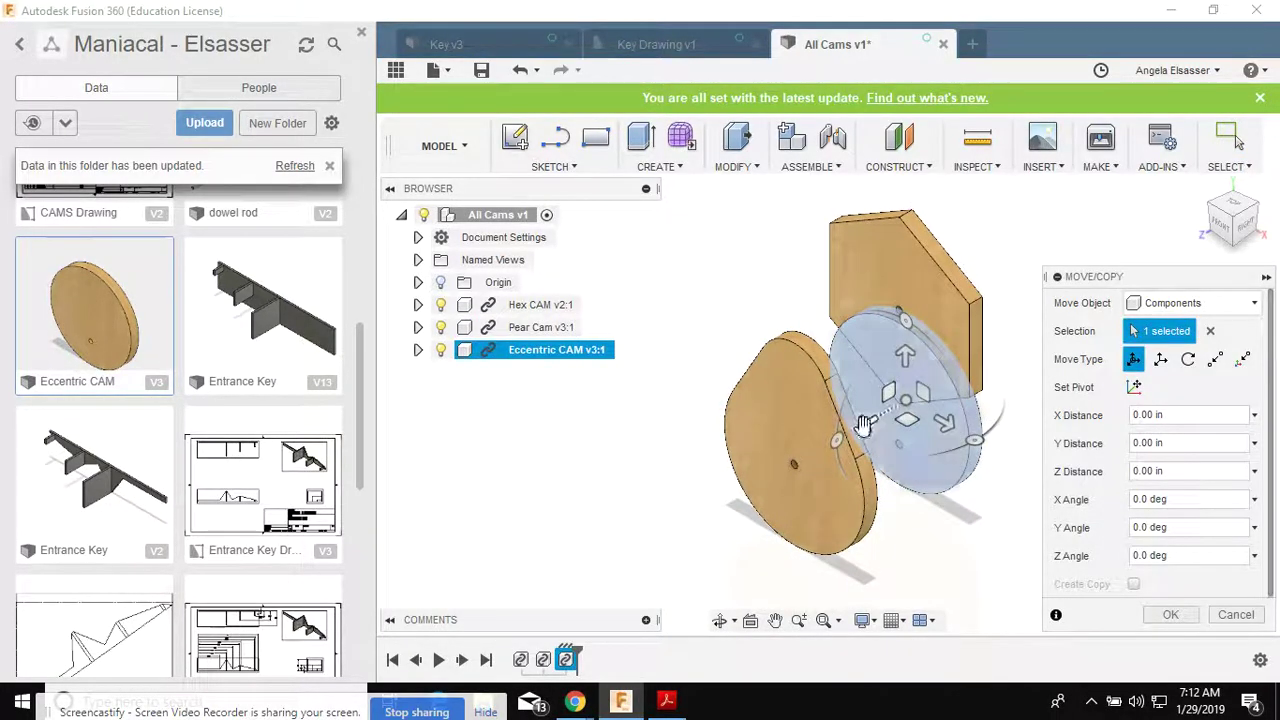
{"action": "left_click_drag", "start_coordinate": [852, 422], "coordinate": [1055, 260]}
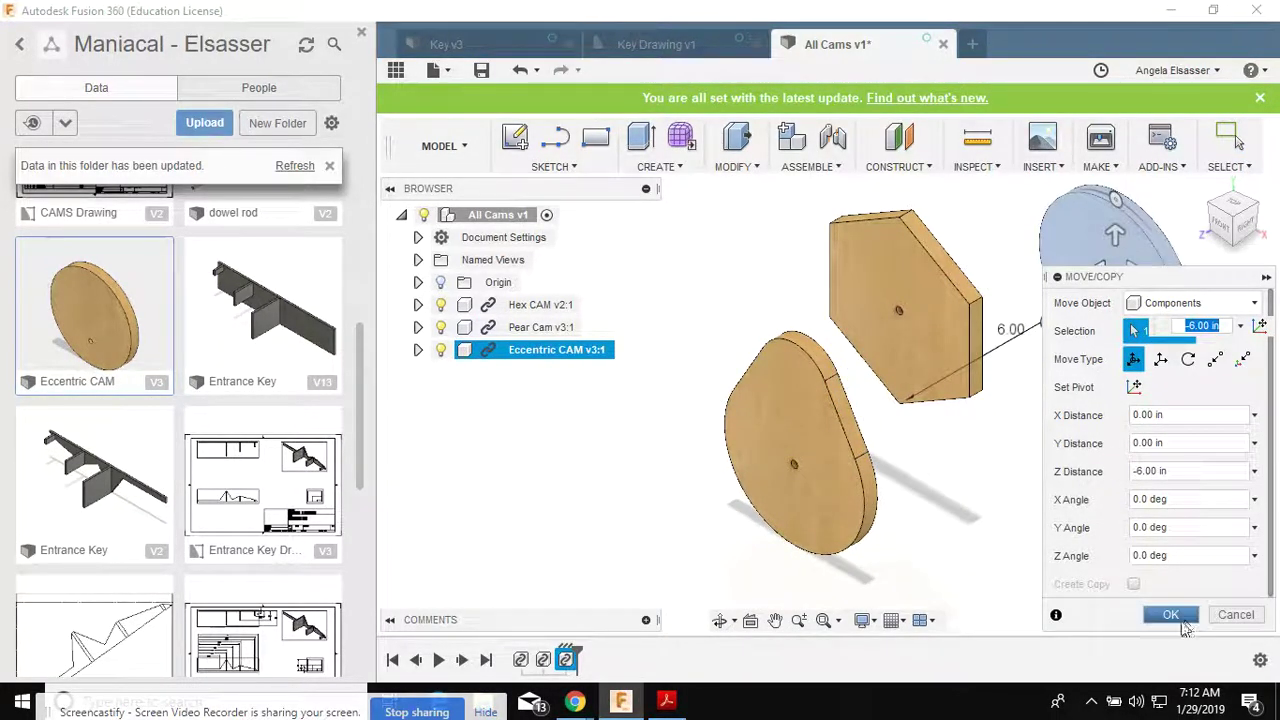
{"action": "left_click", "coordinate": [1170, 614]}
{"action": "scroll", "coordinate": [250, 390], "scroll_direction": "up", "scroll_amount": 3}
{"action": "scroll", "coordinate": [251, 390], "scroll_direction": "up", "scroll_amount": 2}
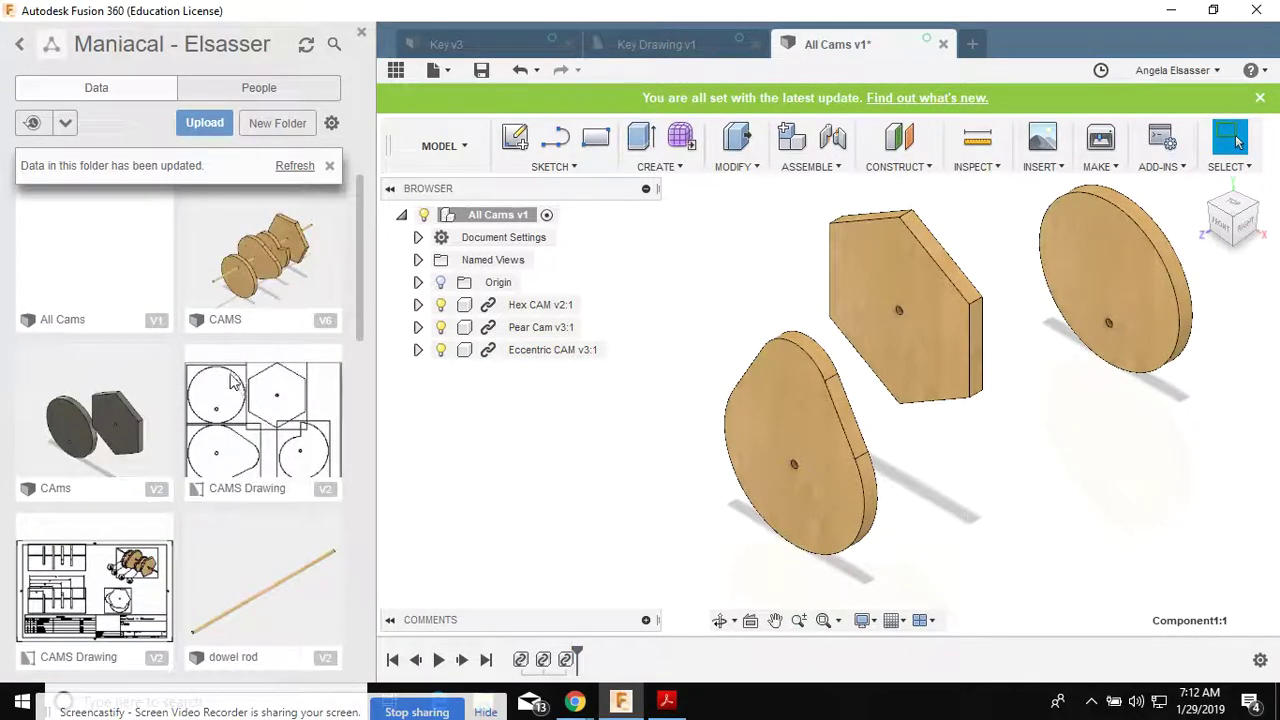
{"action": "scroll", "coordinate": [229, 322], "scroll_direction": "down", "scroll_amount": 5}
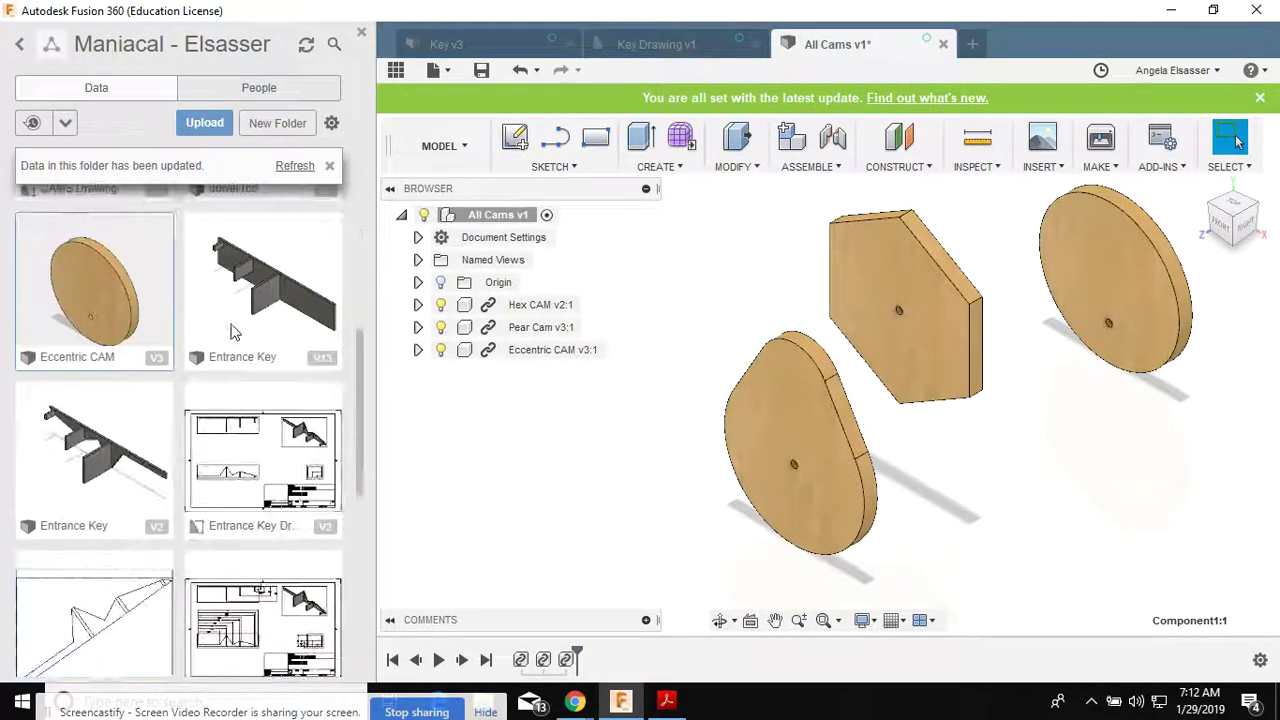
{"action": "scroll", "coordinate": [240, 390], "scroll_direction": "down", "scroll_amount": 4}
{"action": "scroll", "coordinate": [251, 535], "scroll_direction": "down", "scroll_amount": 2}
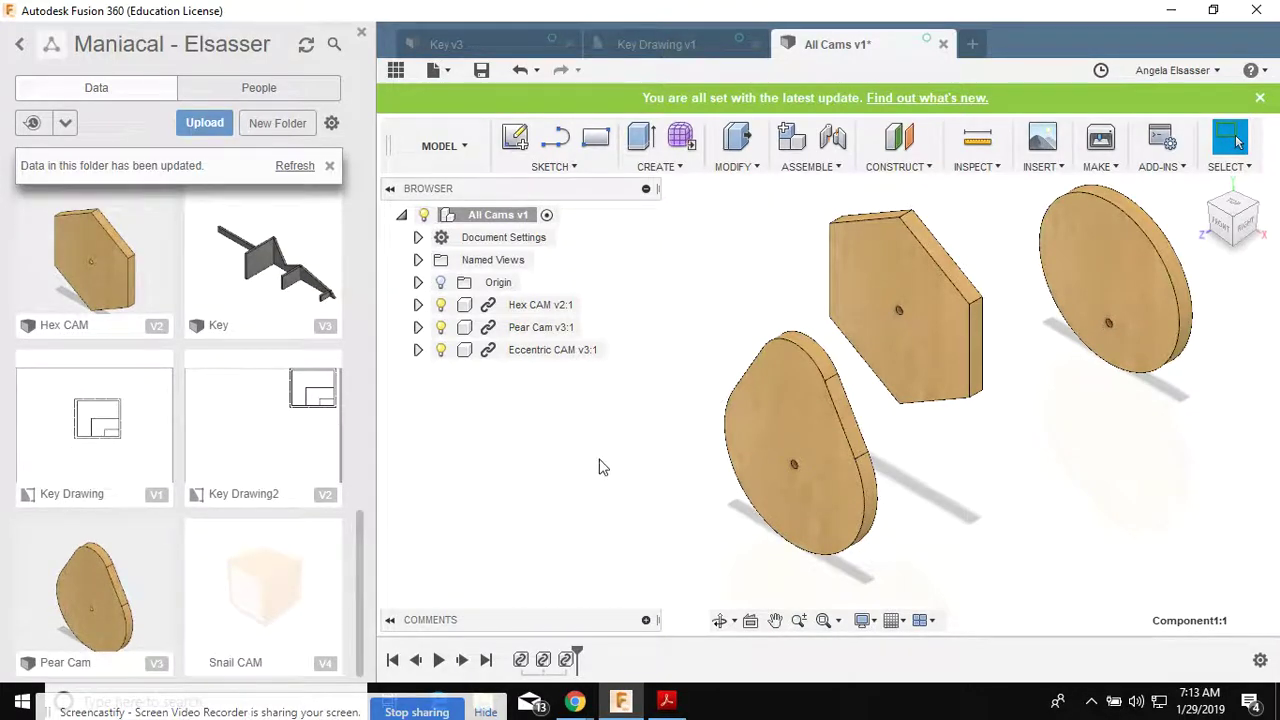
Insert the Snail CAM into the design and offset it 8.00 in along Z.
{"action": "right_click", "coordinate": [263, 597]}
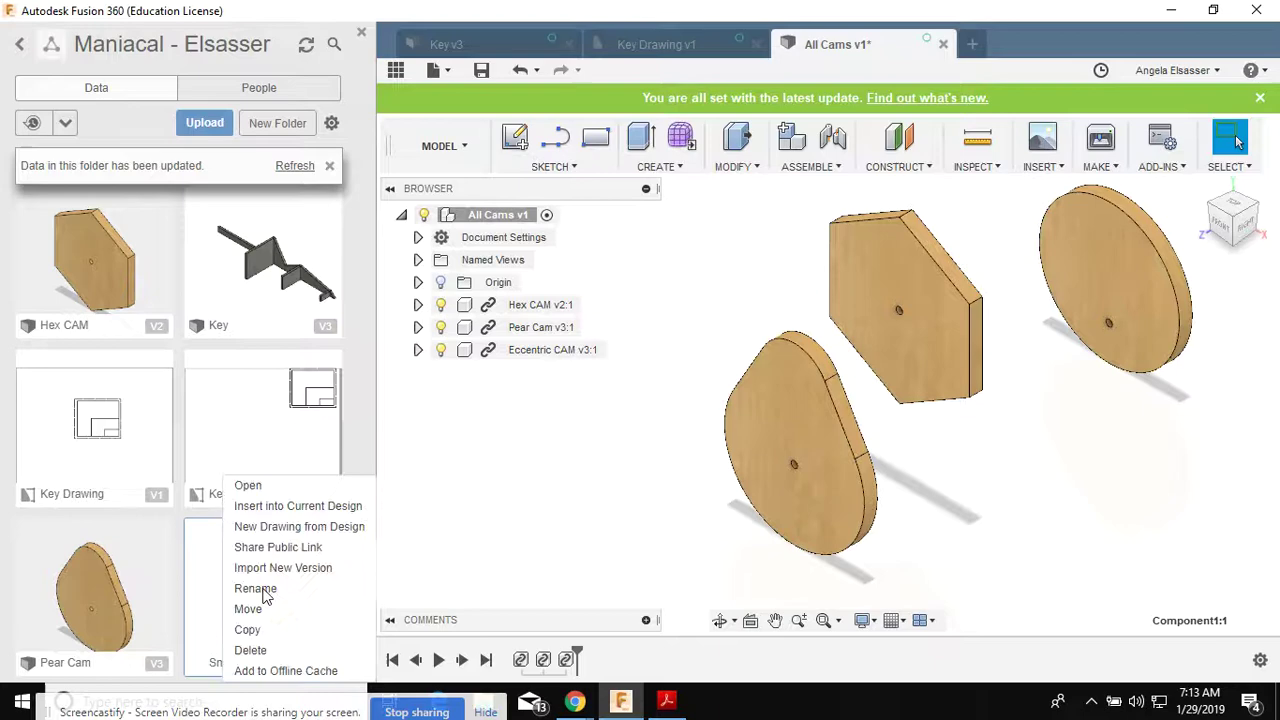
{"action": "left_click", "coordinate": [276, 487]}
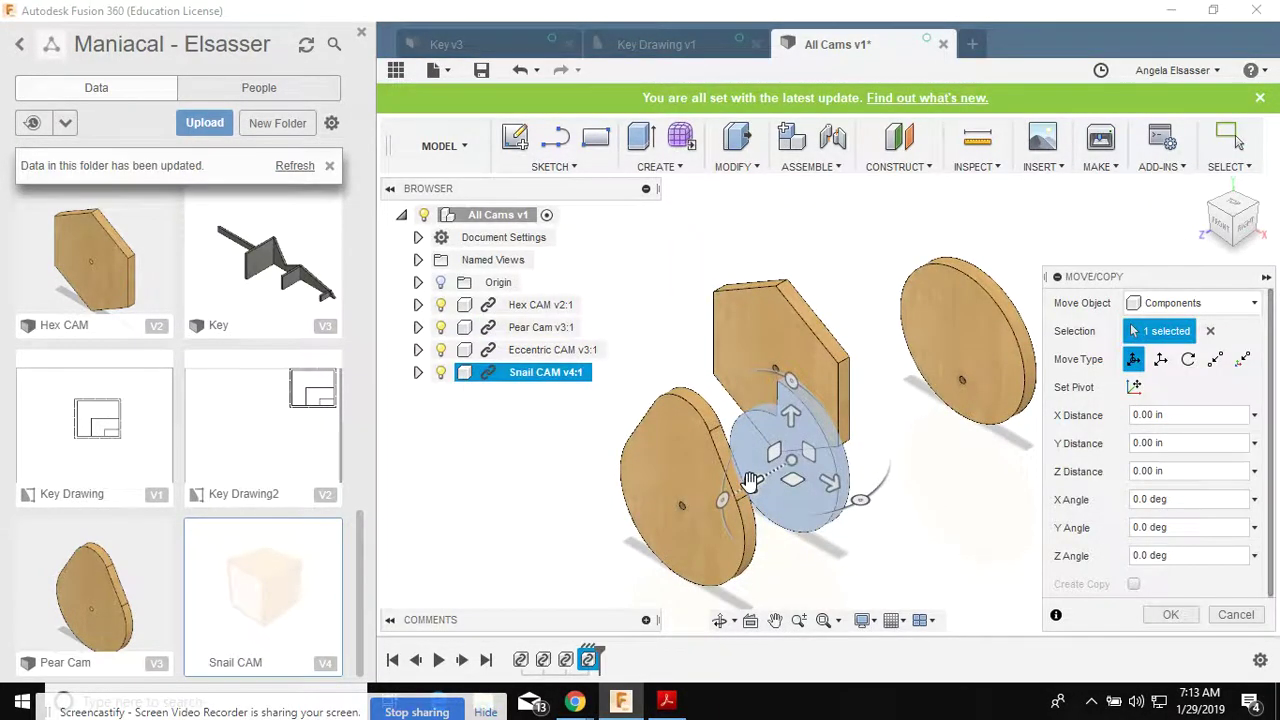
{"action": "left_click_drag", "start_coordinate": [750, 480], "coordinate": [429, 514]}
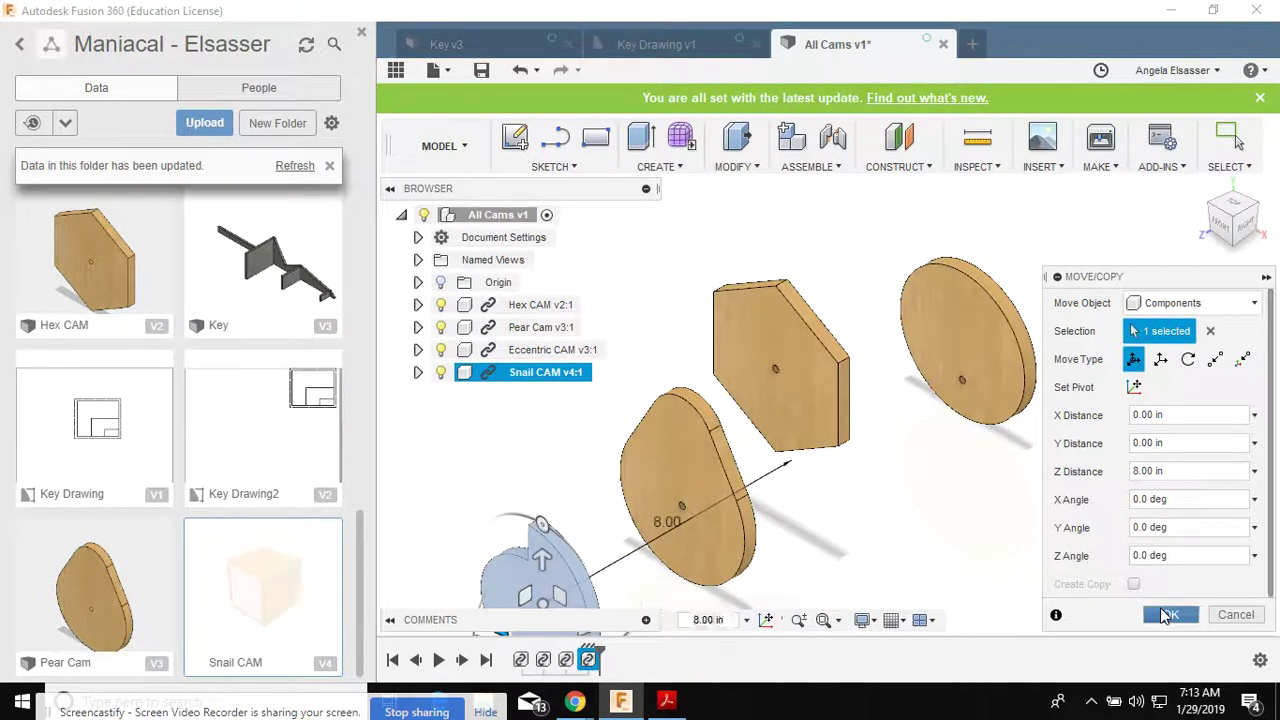
{"action": "left_click", "coordinate": [1168, 615]}
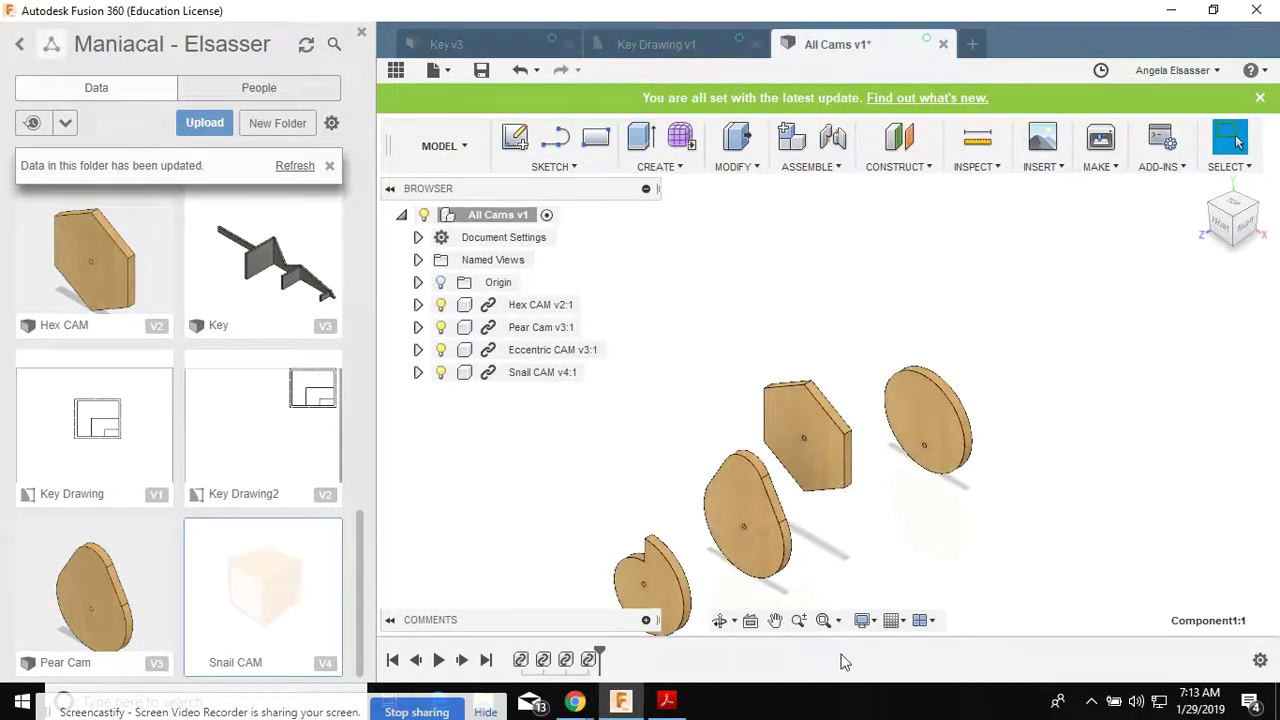
Pan the view so all four cams are centred on screen.
{"action": "left_click", "coordinate": [775, 620]}
{"action": "left_click_drag", "start_coordinate": [777, 474], "coordinate": [770, 371]}
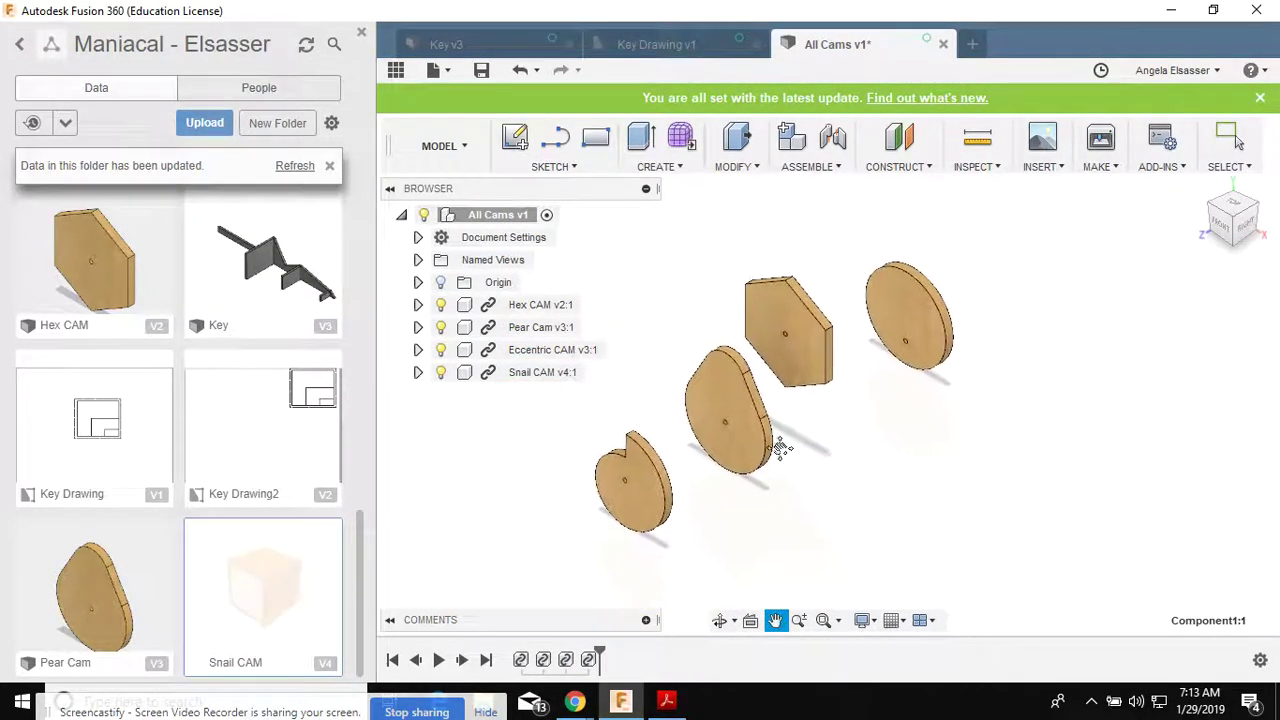
{"action": "right_click", "coordinate": [840, 478]}
{"action": "key", "text": "Escape"}
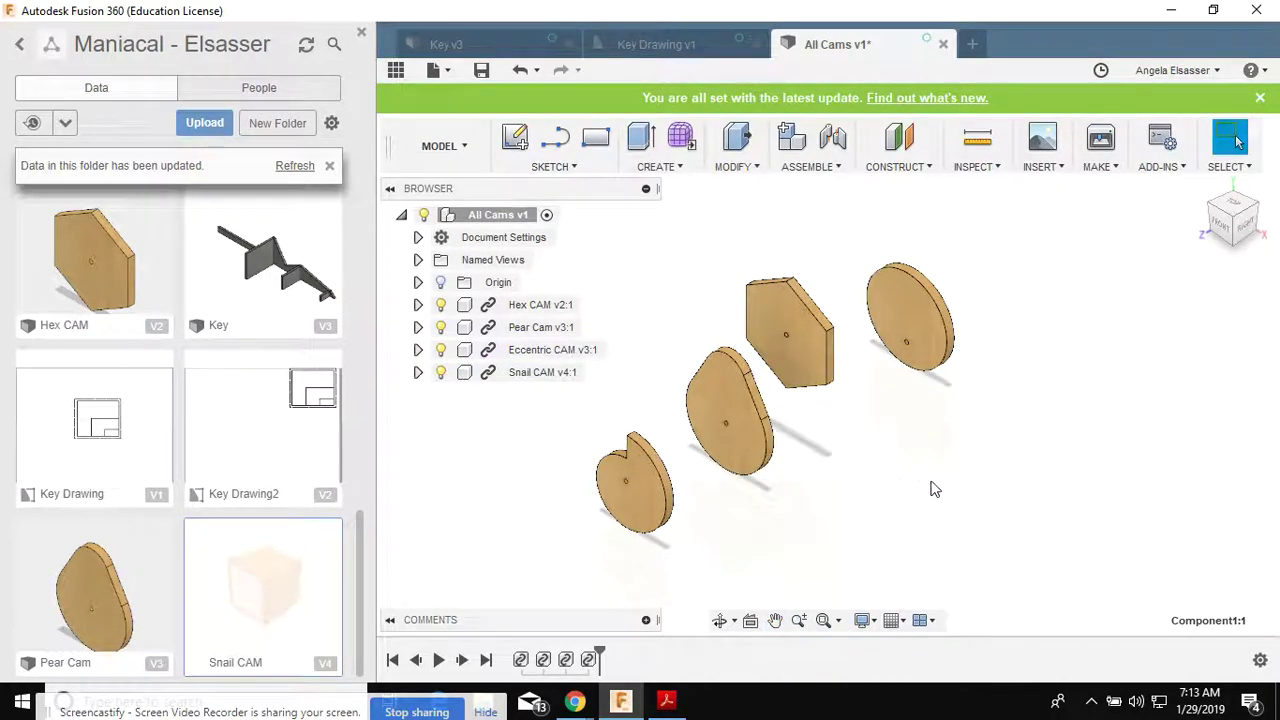
Create a drawing of the Hex CAM on an A (11in x 8.5in) sheet.
{"action": "right_click", "coordinate": [505, 310]}
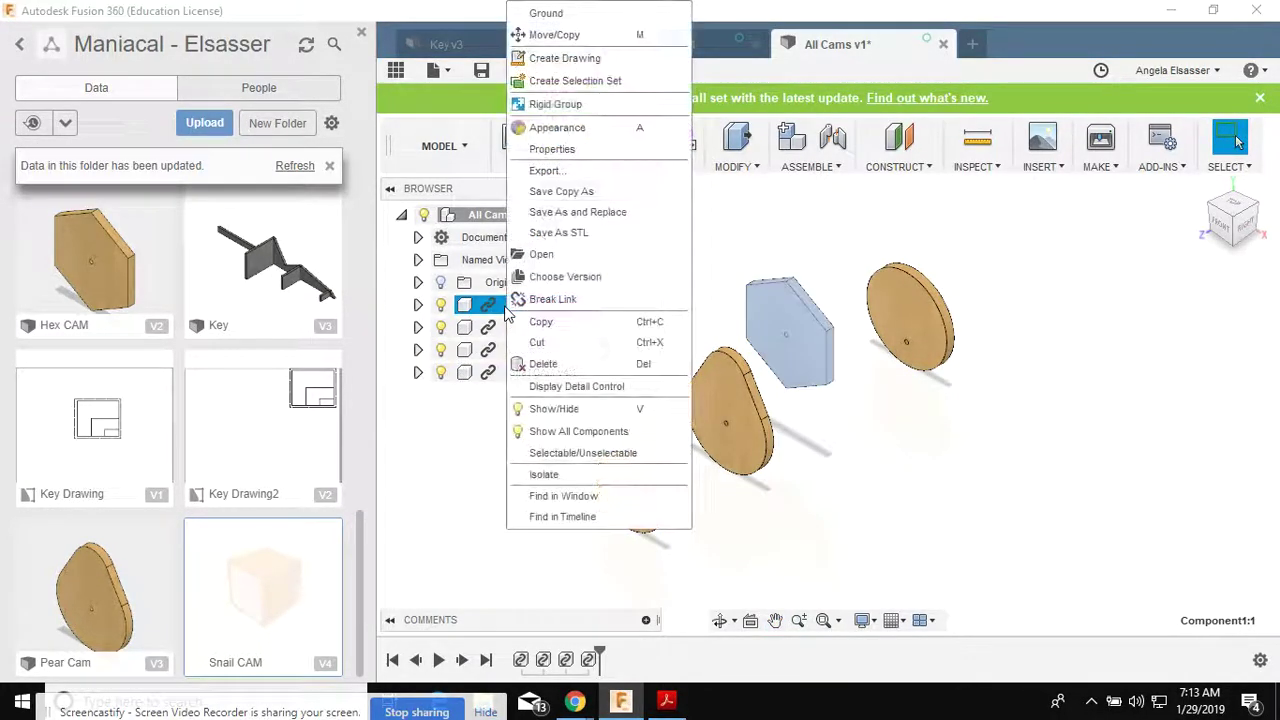
{"action": "left_click", "coordinate": [549, 58]}
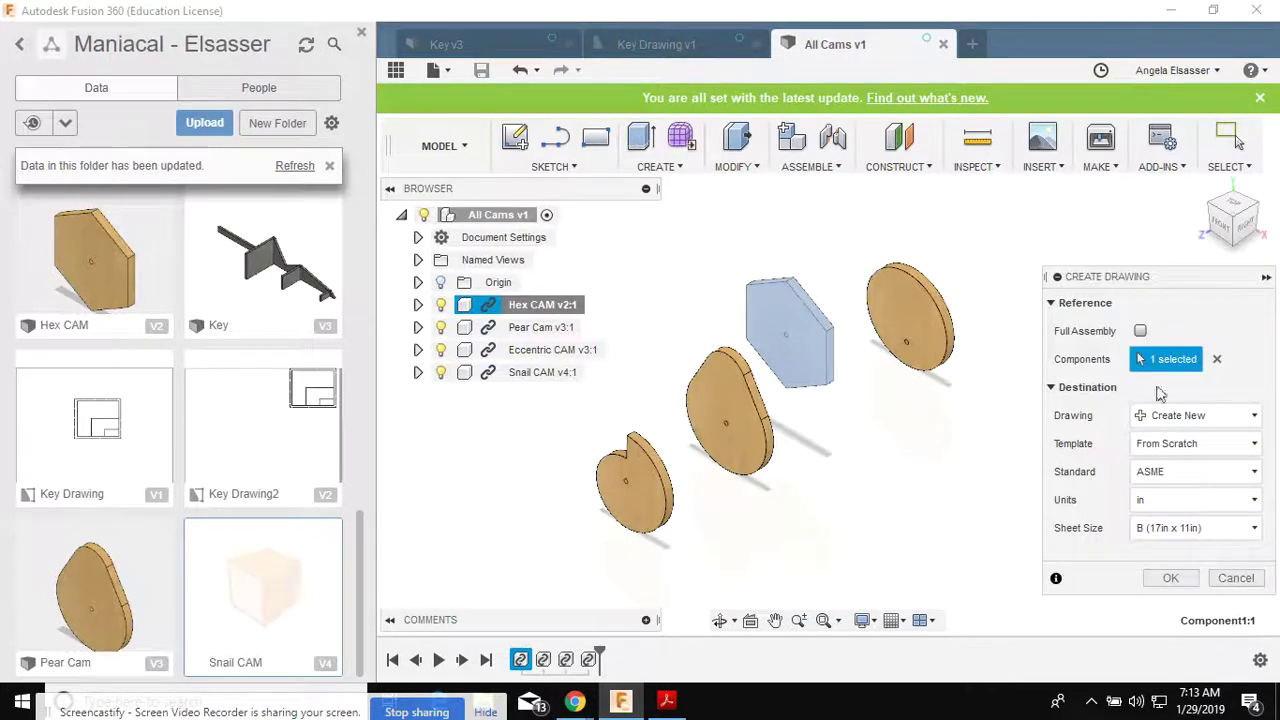
{"action": "left_click", "coordinate": [1173, 537]}
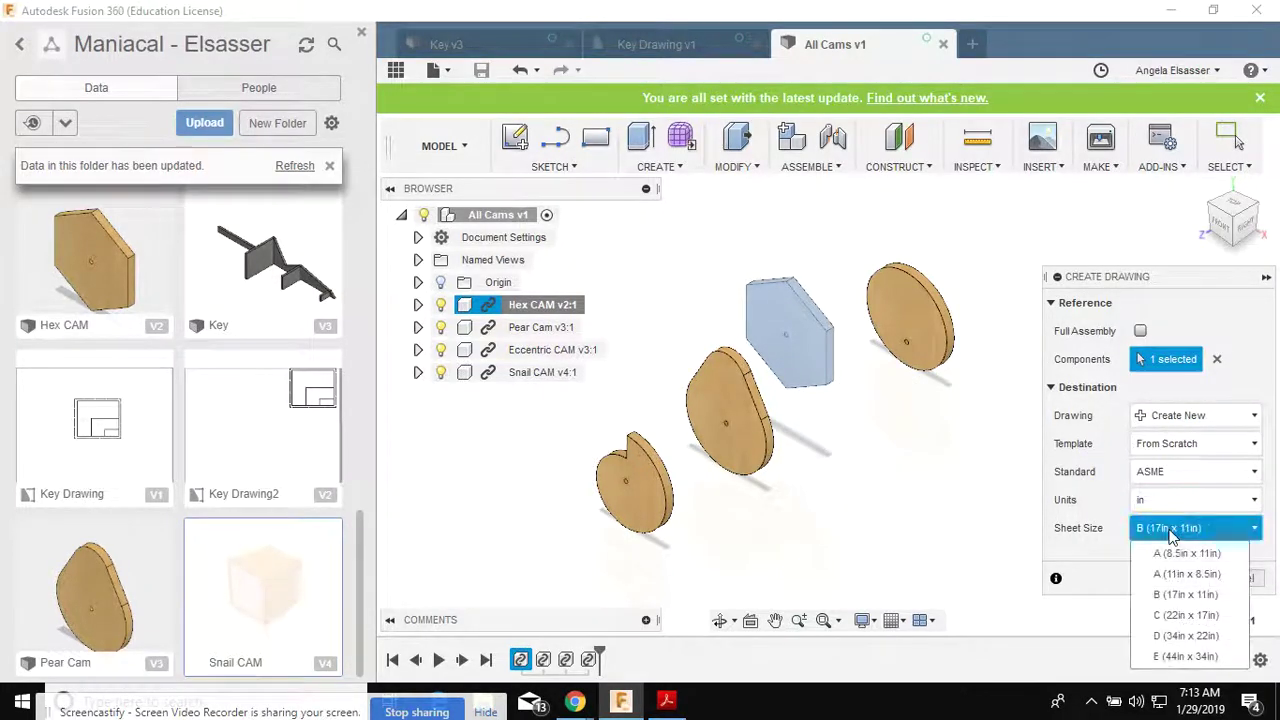
{"action": "left_click", "coordinate": [1182, 576]}
{"action": "left_click", "coordinate": [1176, 578]}
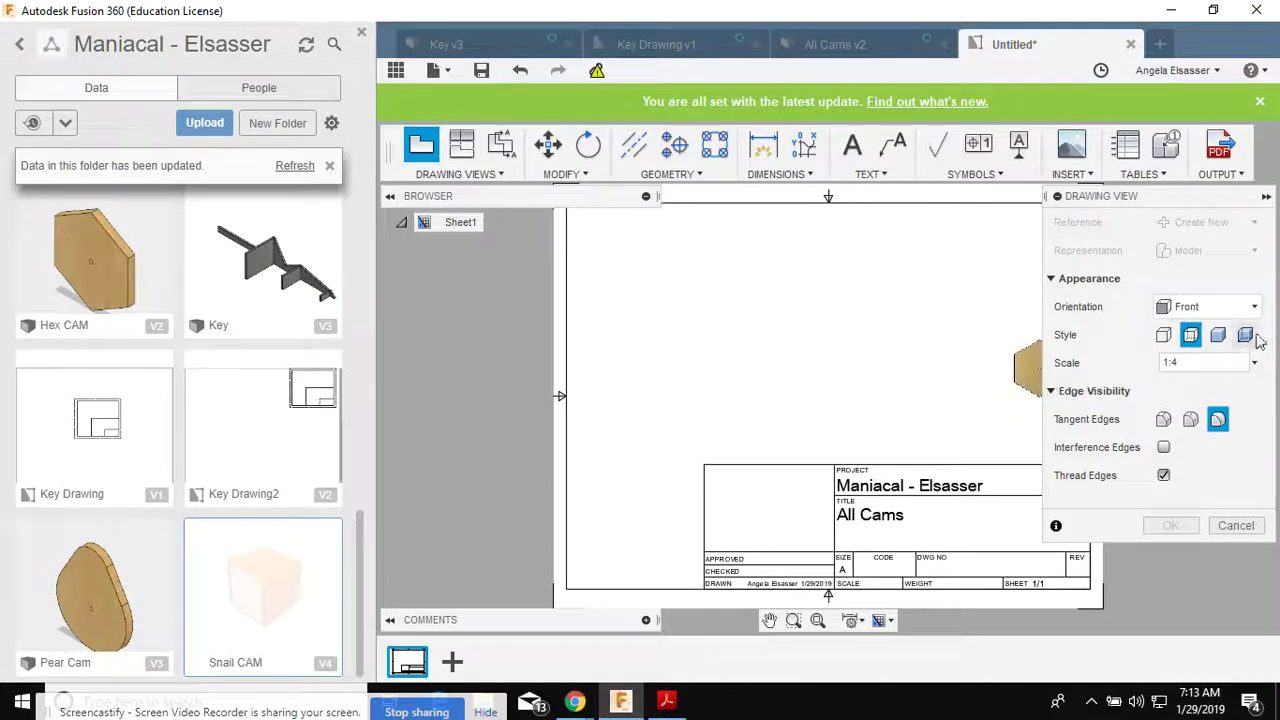
Place the hex cam base view on Sheet1 at 1:1 scale.
{"action": "left_click", "coordinate": [1257, 365]}
{"action": "left_click", "coordinate": [1178, 137]}
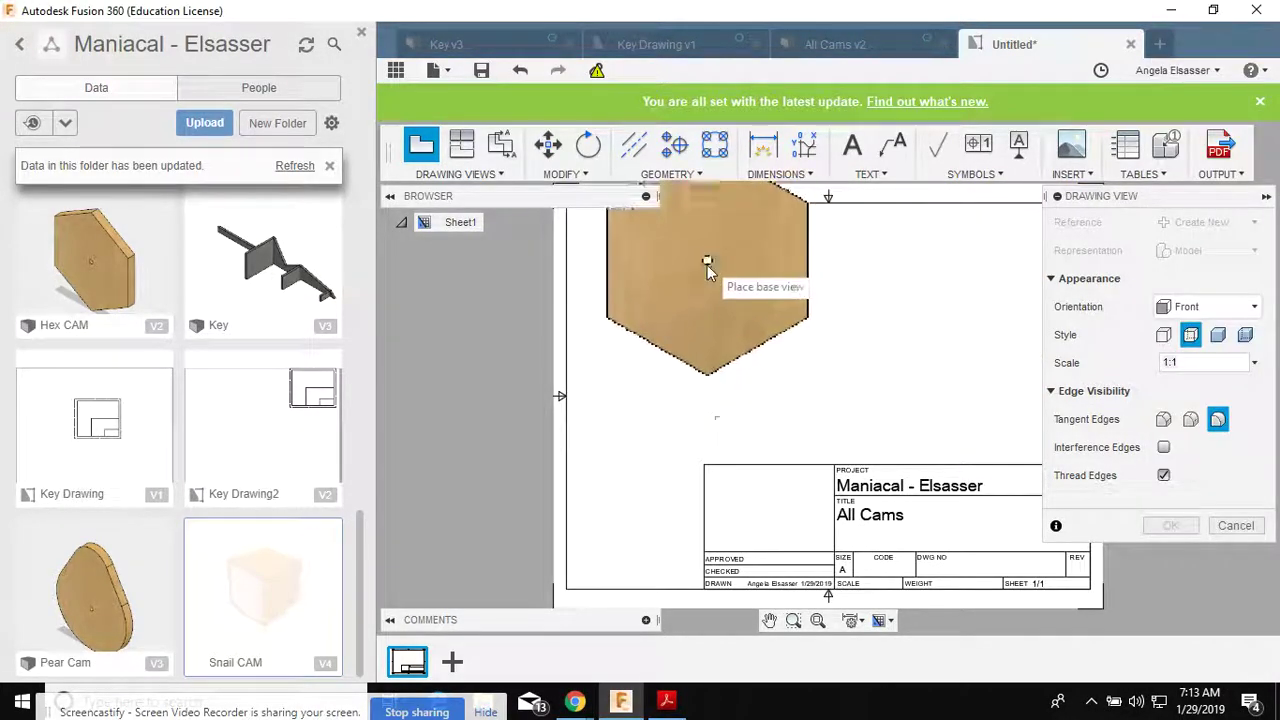
{"action": "scroll", "coordinate": [661, 299], "scroll_direction": "down", "scroll_amount": 2}
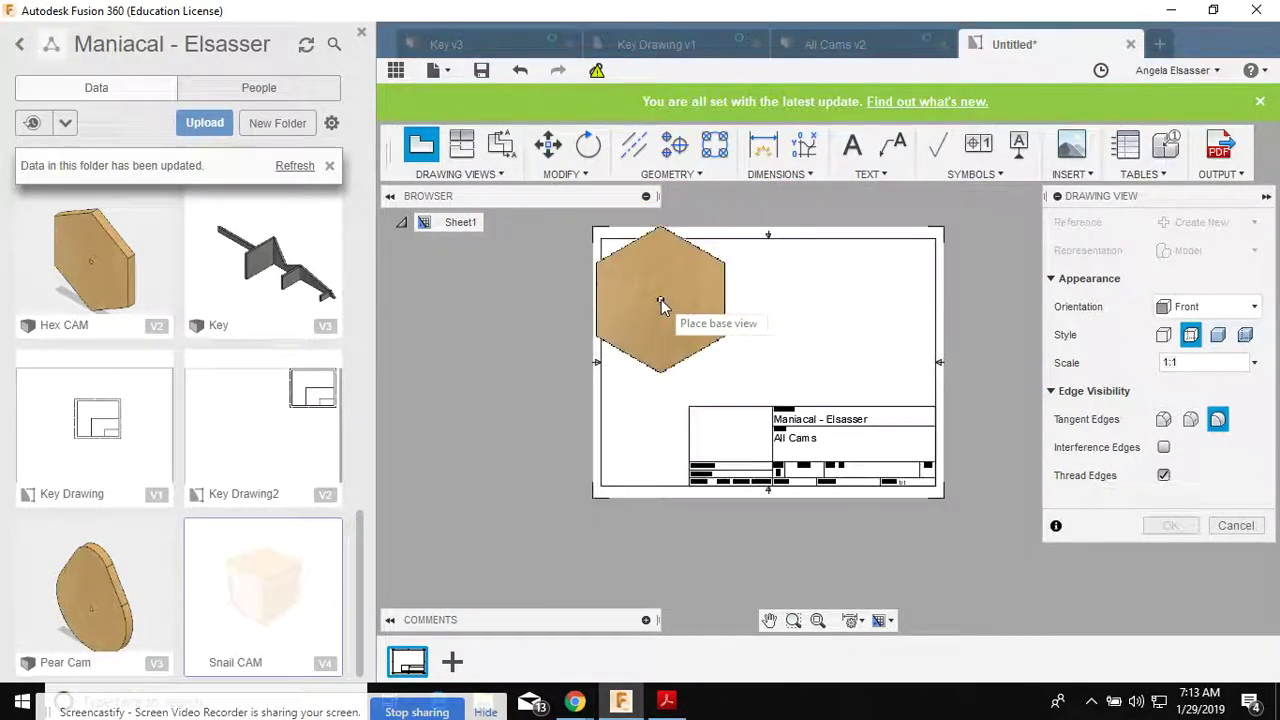
{"action": "left_click", "coordinate": [661, 299]}
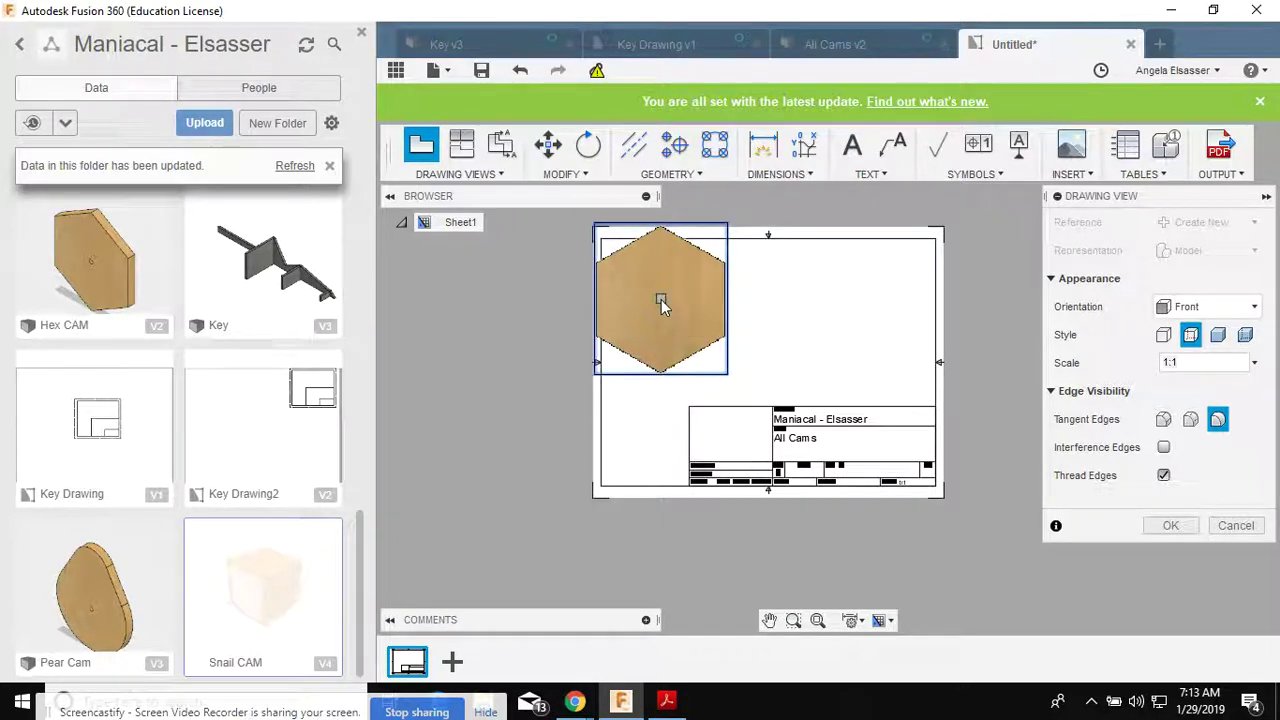
{"action": "left_click", "coordinate": [1172, 529]}
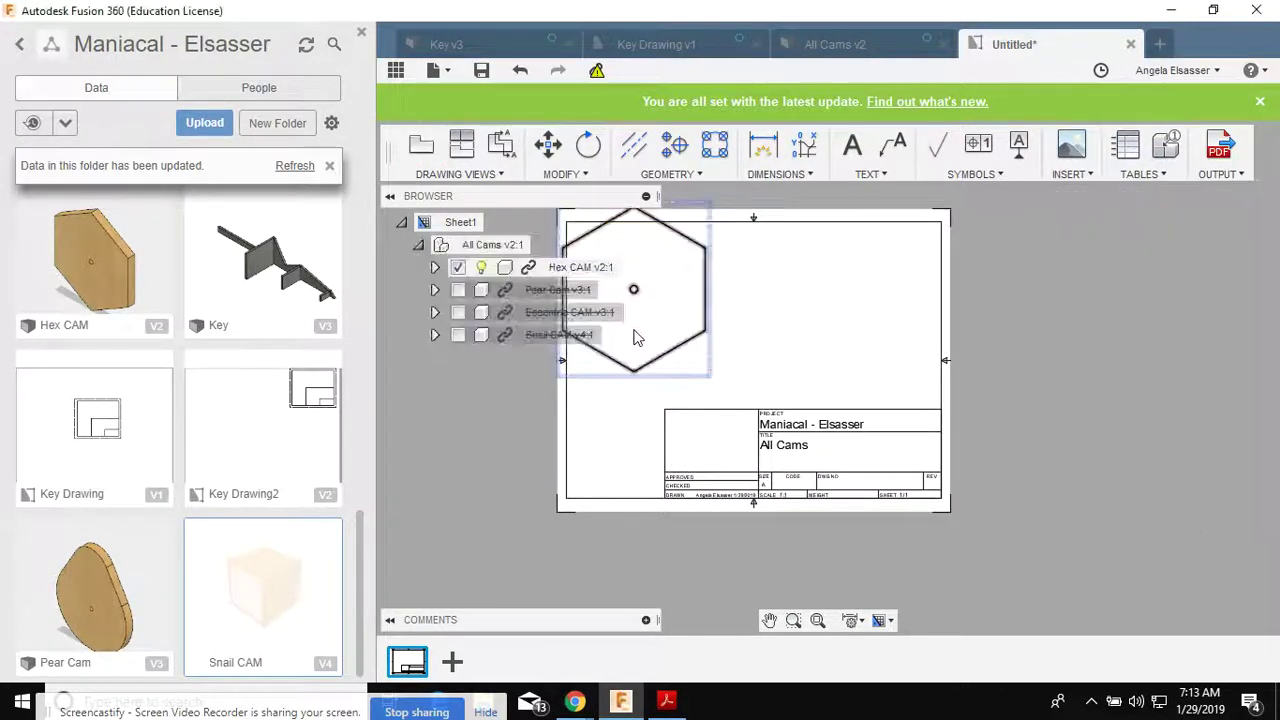
Delete the title block and the sheet border.
{"action": "left_click", "coordinate": [758, 427]}
{"action": "key", "text": "Delete"}
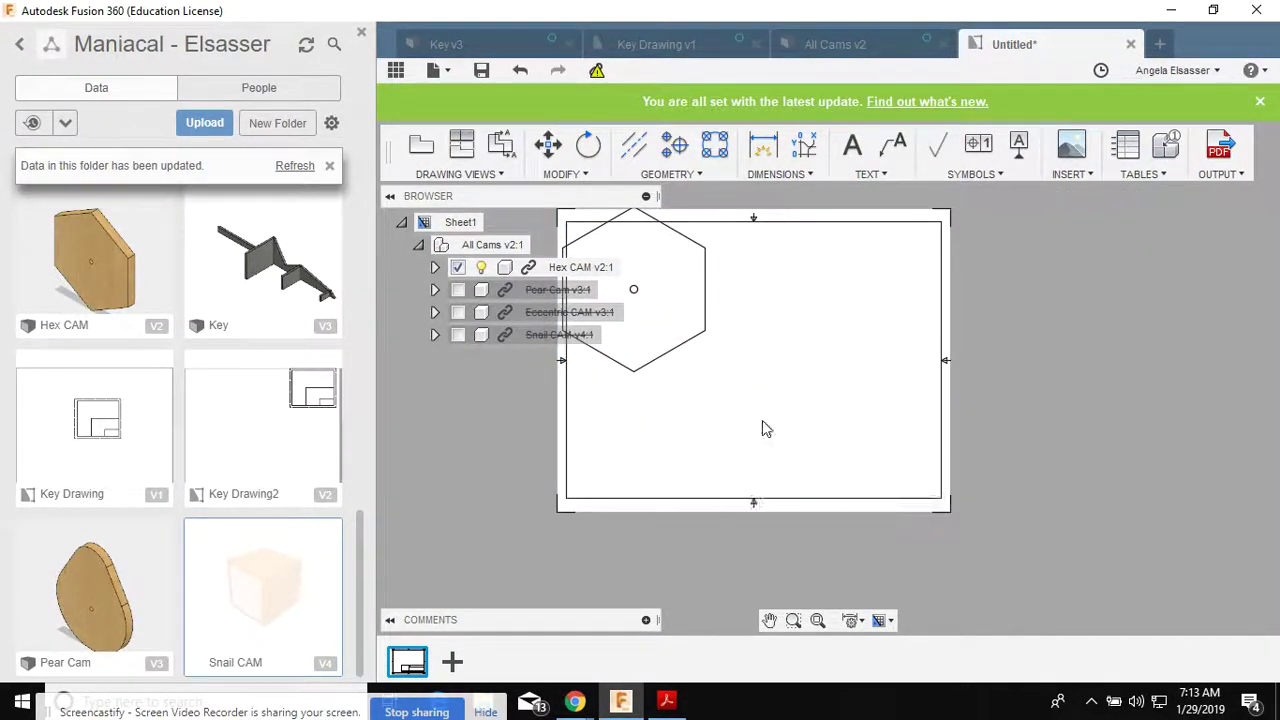
{"action": "left_click", "coordinate": [804, 498]}
{"action": "key", "text": "Delete"}
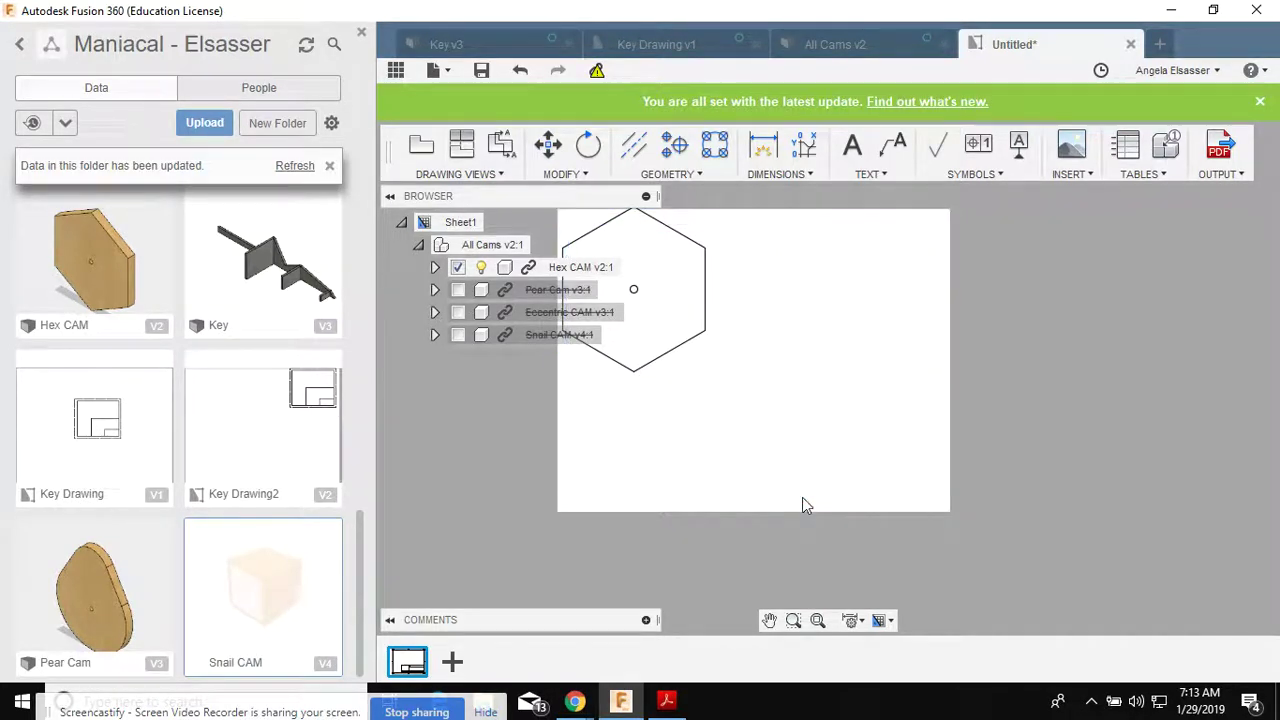
Move the hex cam view to the right side of the sheet.
{"action": "left_click", "coordinate": [770, 618]}
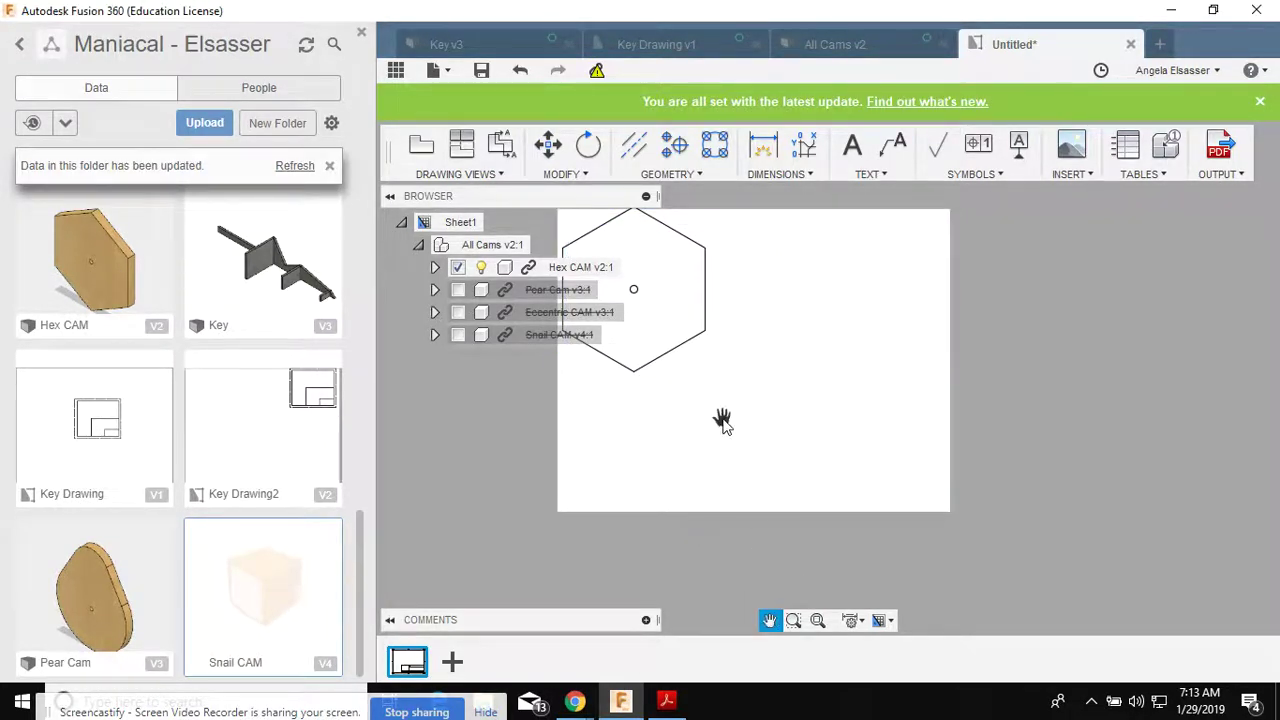
{"action": "left_click_drag", "start_coordinate": [723, 420], "coordinate": [789, 503]}
{"action": "key", "text": "Escape"}
{"action": "left_click", "coordinate": [700, 388]}
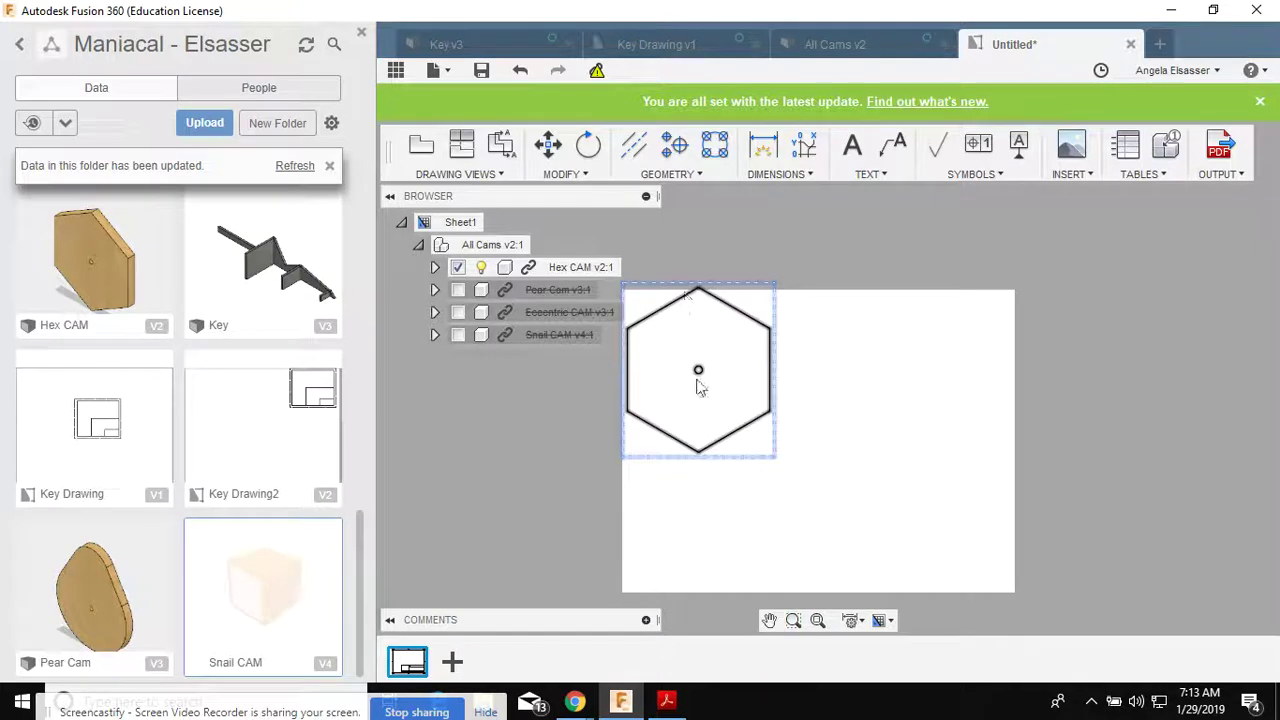
{"action": "scroll", "coordinate": [698, 372], "scroll_direction": "up", "scroll_amount": 1}
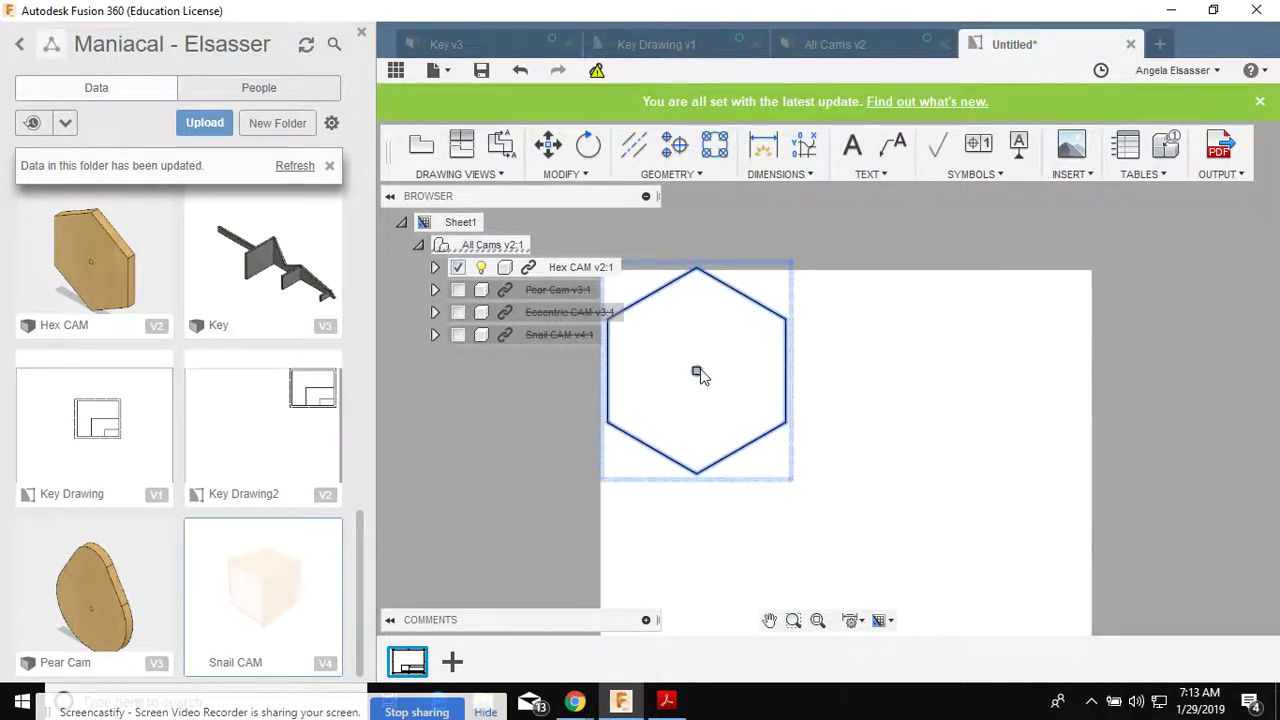
{"action": "left_click", "coordinate": [697, 373]}
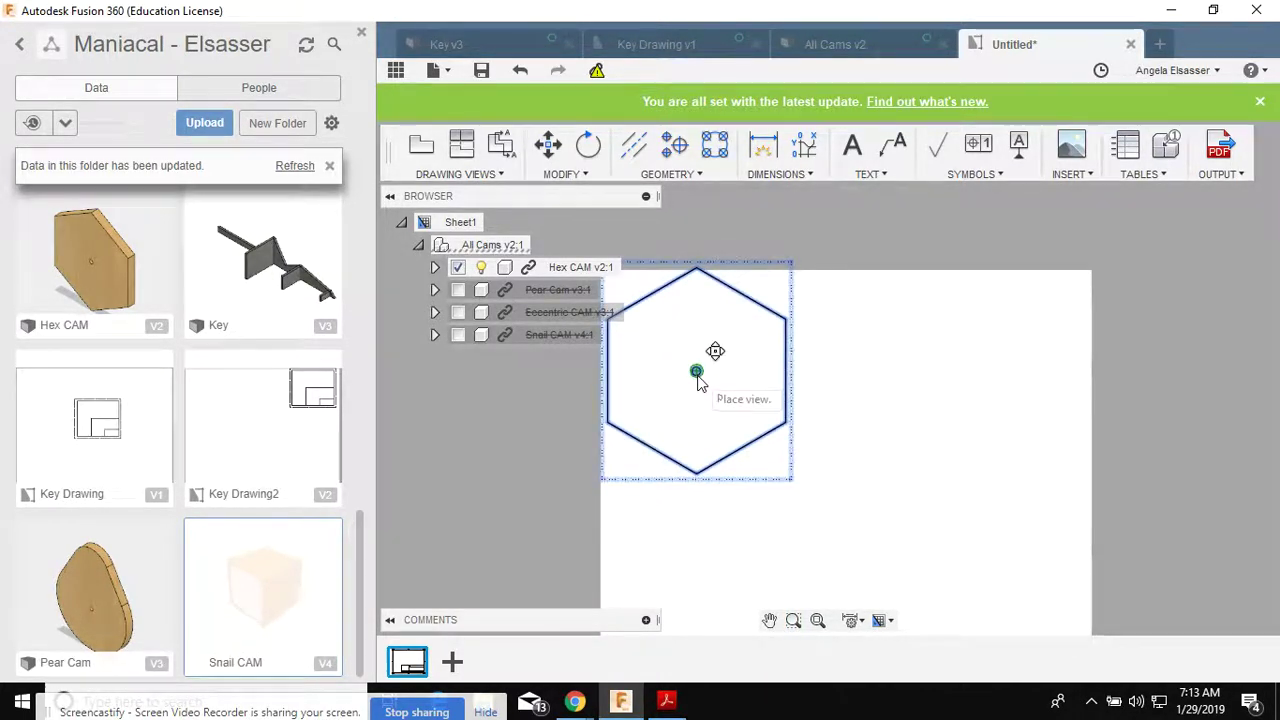
{"action": "left_click", "coordinate": [702, 387]}
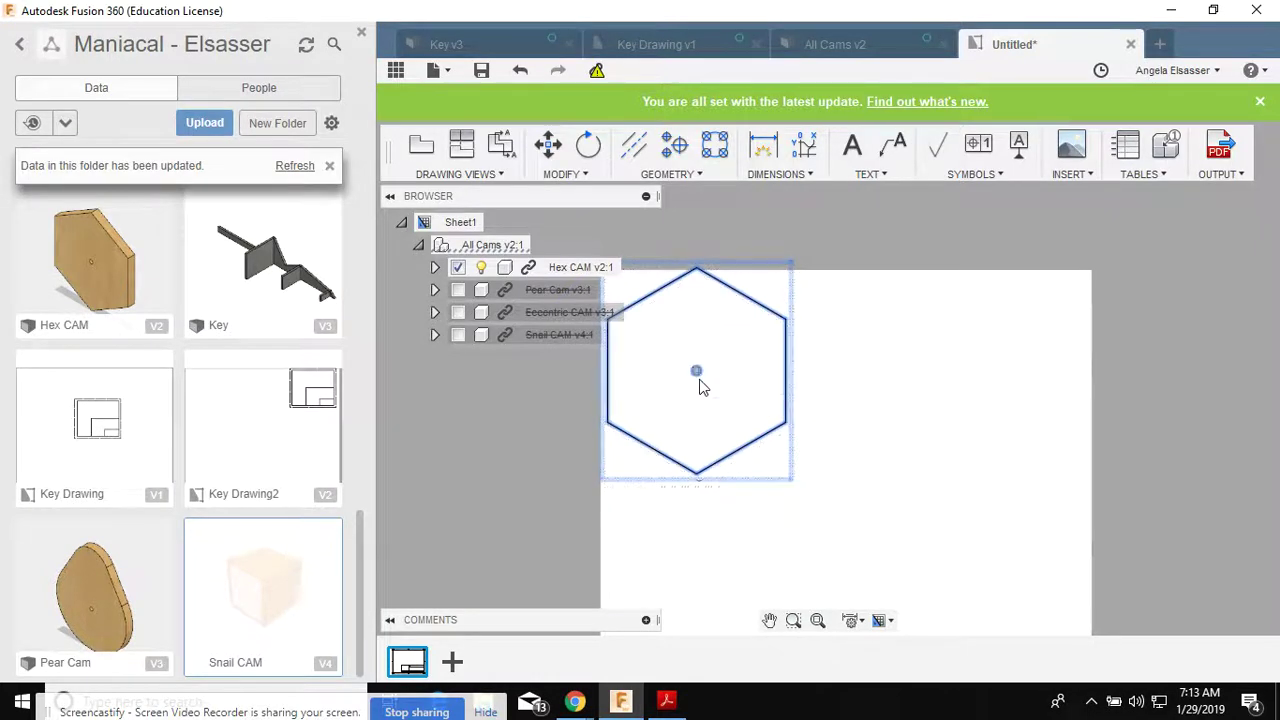
{"action": "left_click", "coordinate": [697, 373]}
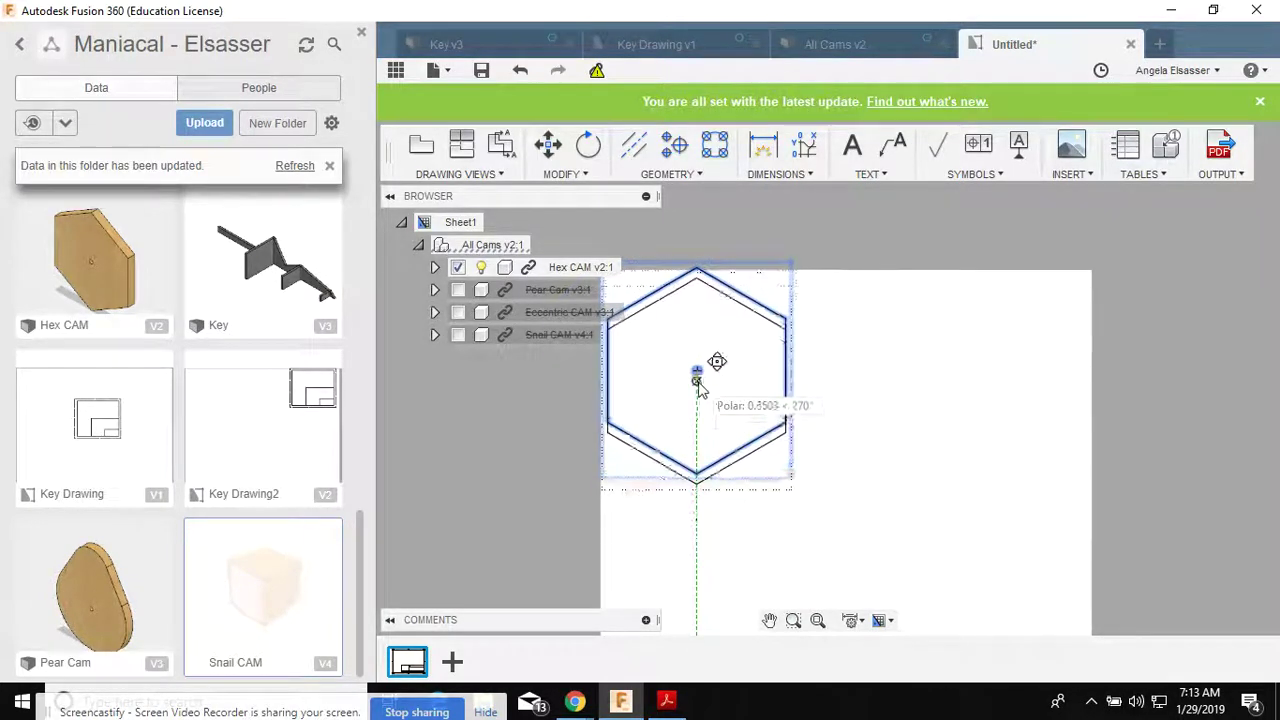
{"action": "left_click", "coordinate": [702, 387]}
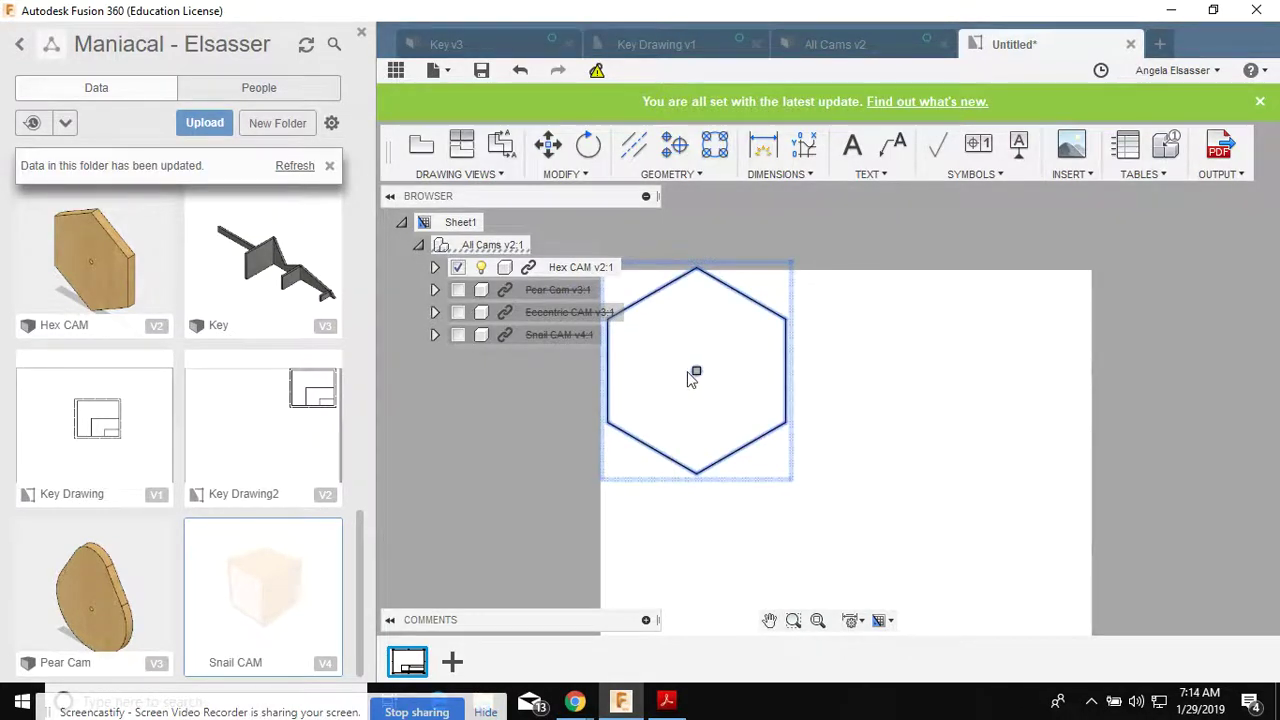
{"action": "left_click", "coordinate": [695, 373]}
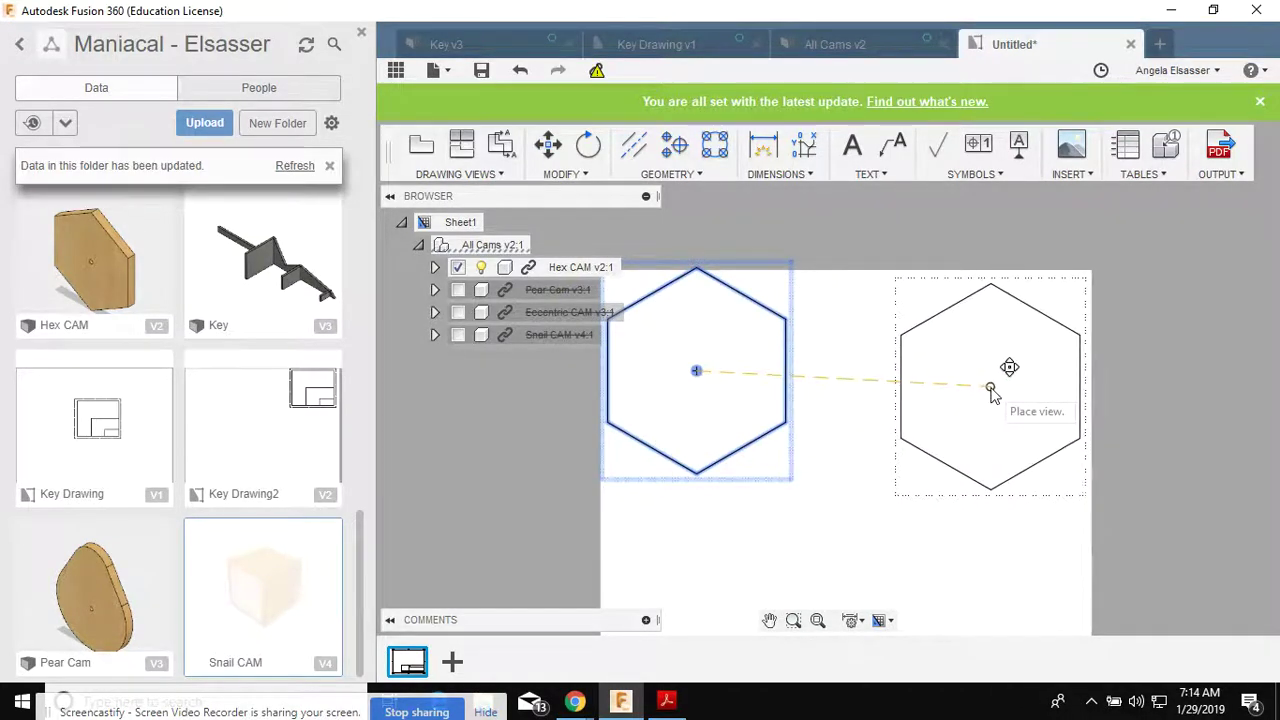
{"action": "left_click", "coordinate": [990, 388]}
Include the Pear Cam in the drawing view, then remove it again.
{"action": "left_click", "coordinate": [459, 290]}
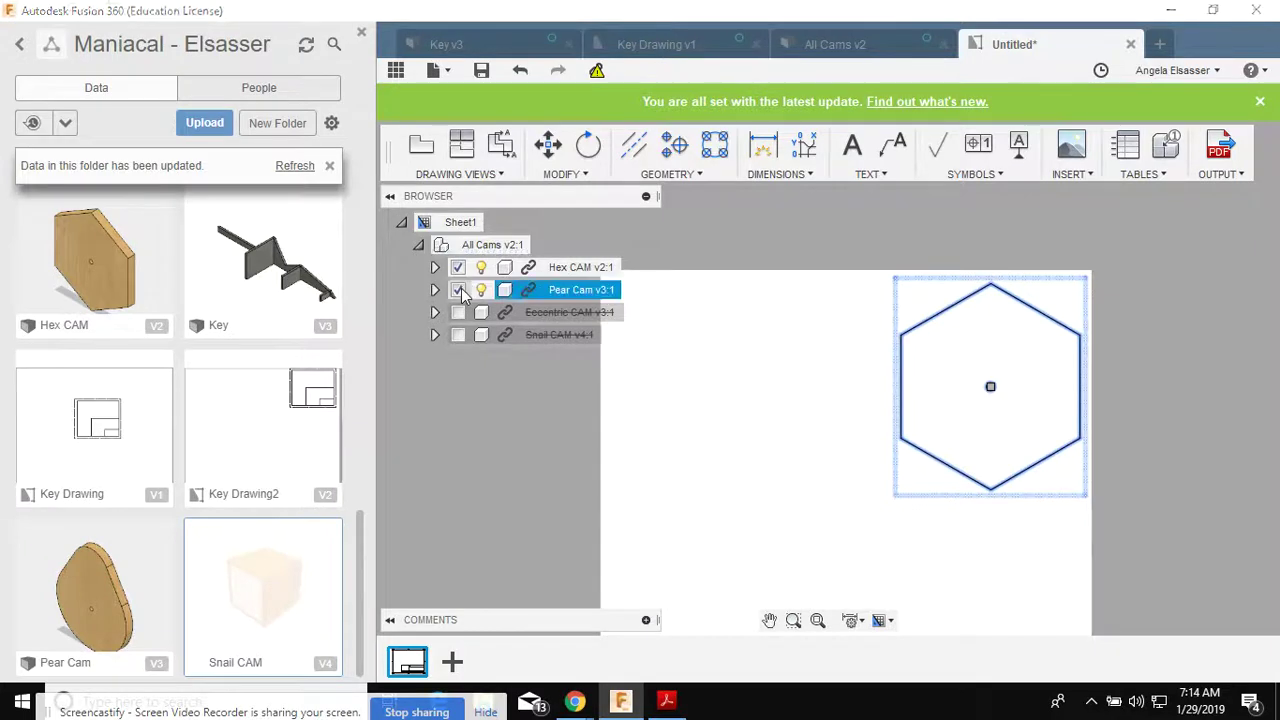
{"action": "left_click", "coordinate": [990, 455]}
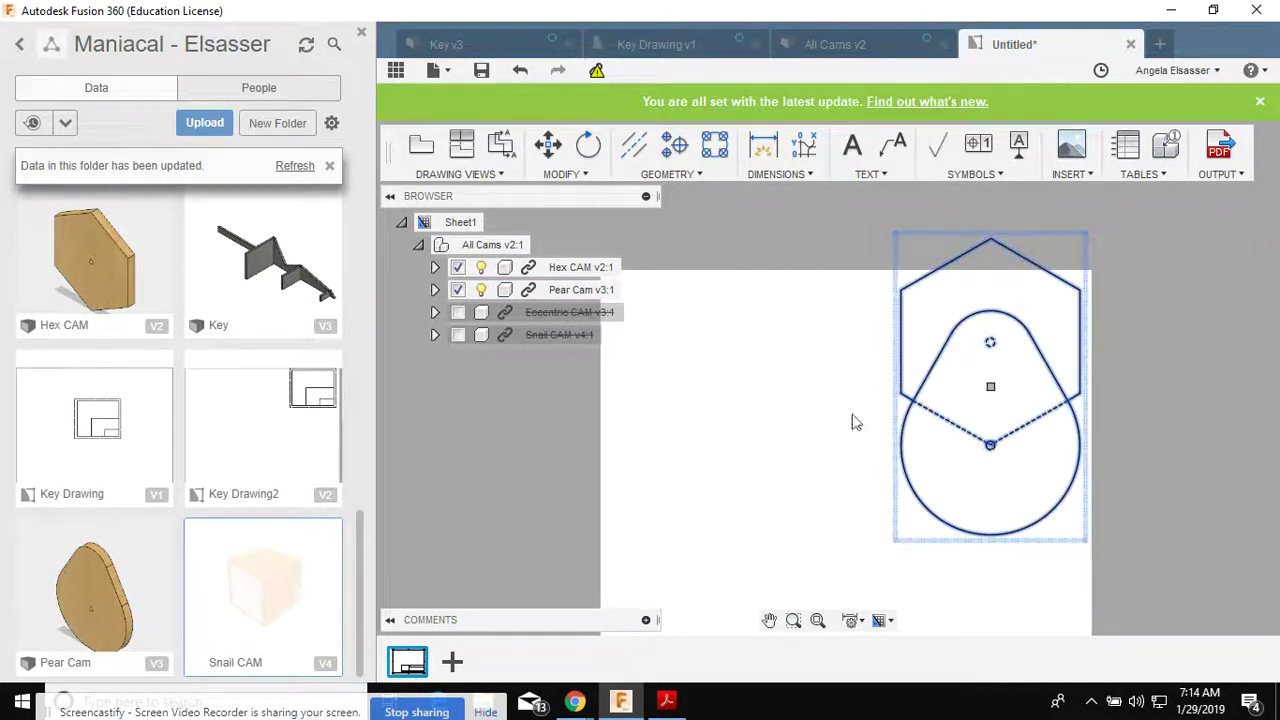
{"action": "left_click", "coordinate": [1123, 521]}
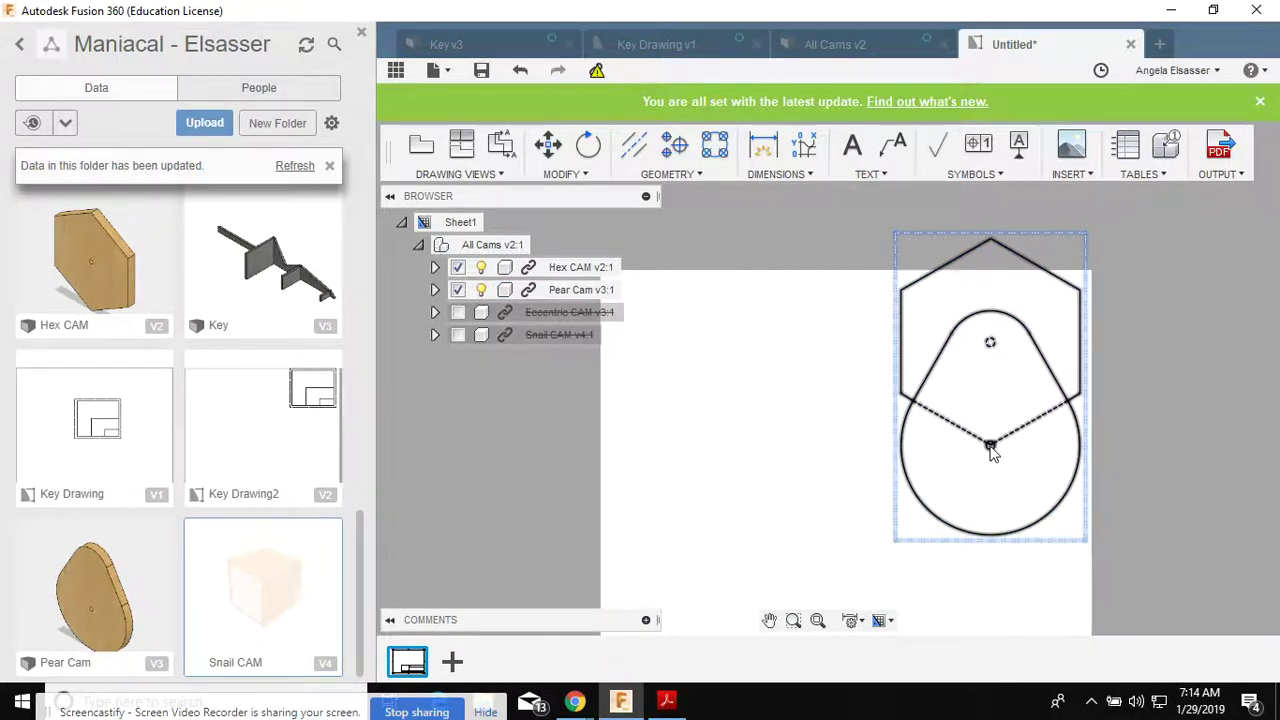
{"action": "left_click", "coordinate": [991, 450]}
{"action": "left_click", "coordinate": [458, 290]}
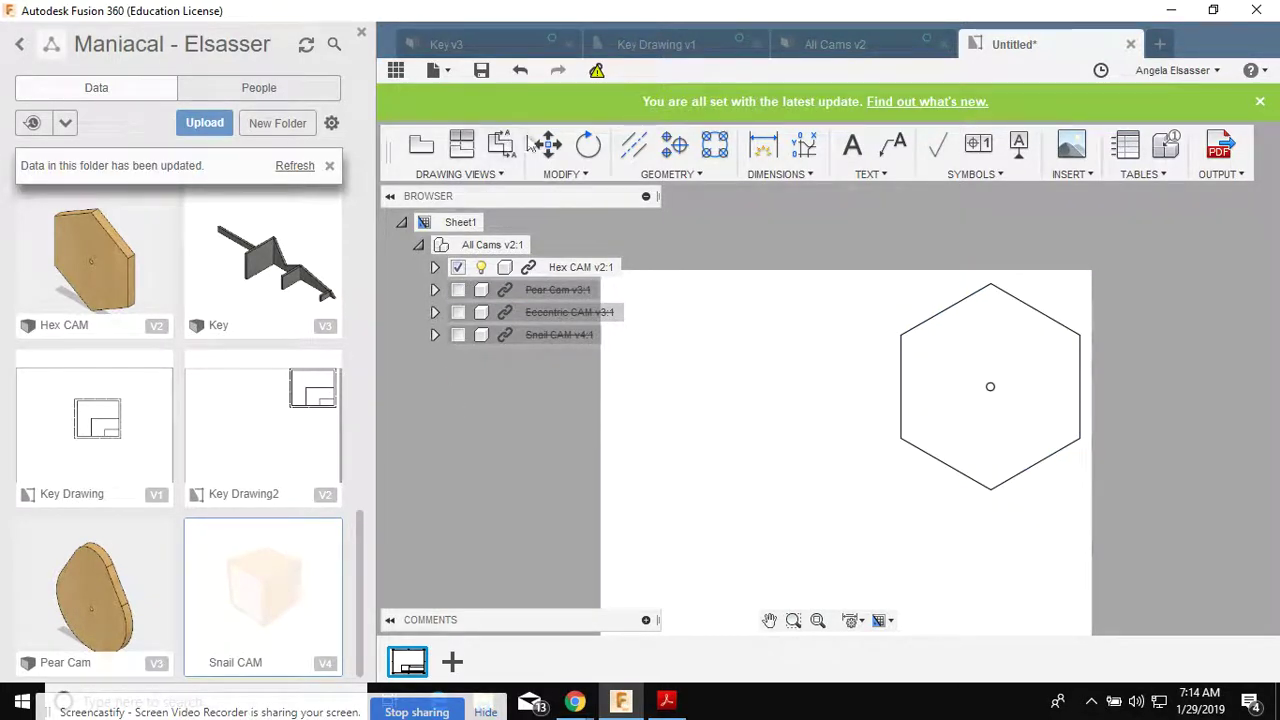
From All Cams v2, create a Pear Cam drawing as a new A-size sheet in the Untitled drawing.
{"action": "left_click", "coordinate": [812, 50]}
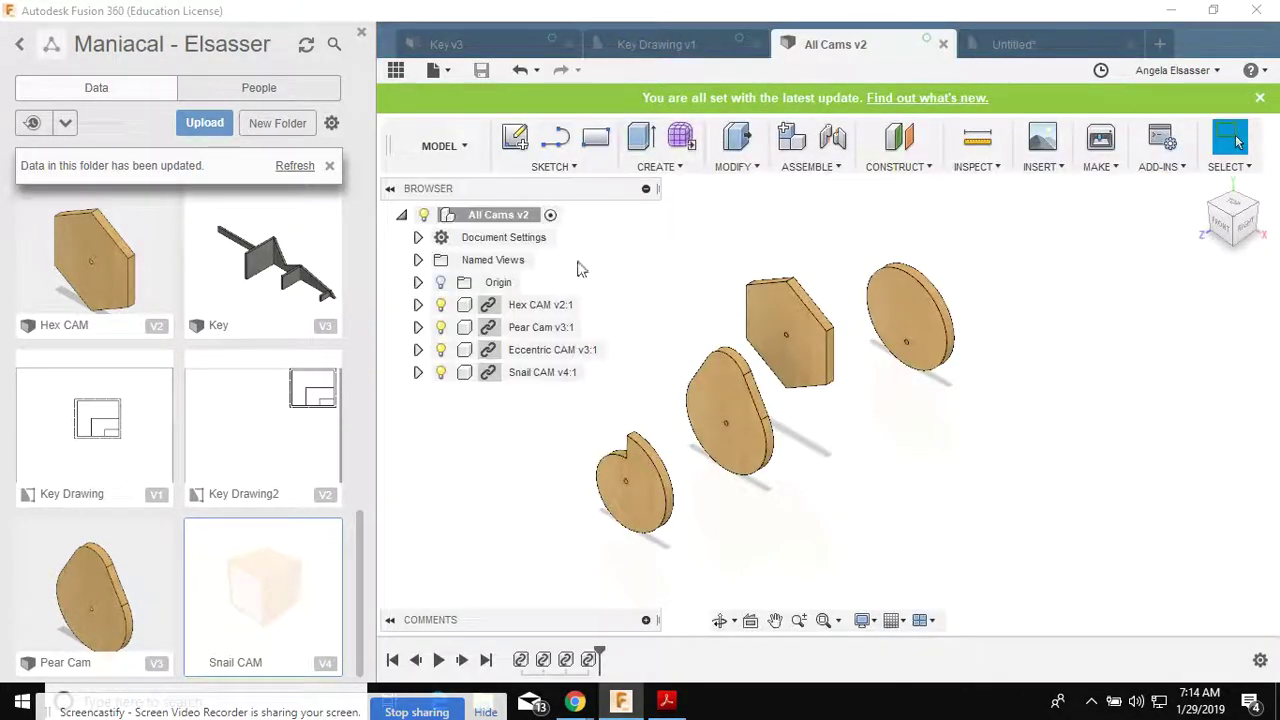
{"action": "right_click", "coordinate": [553, 334]}
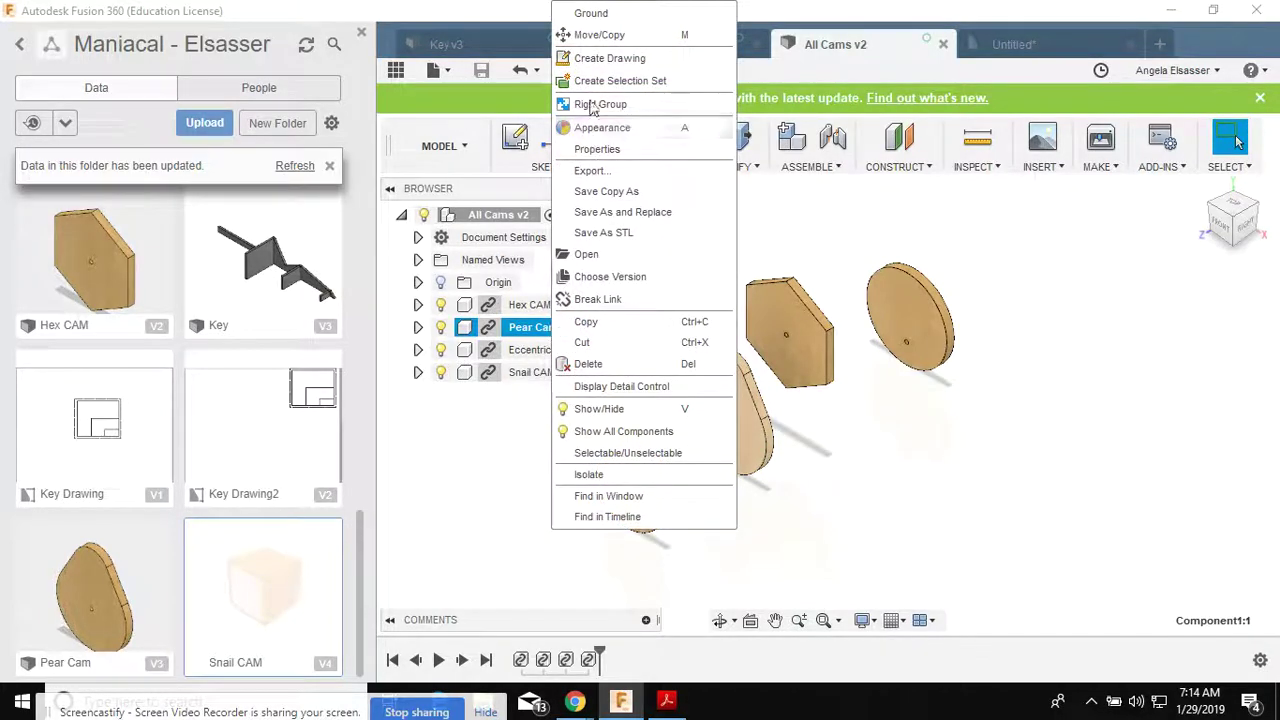
{"action": "left_click", "coordinate": [606, 58]}
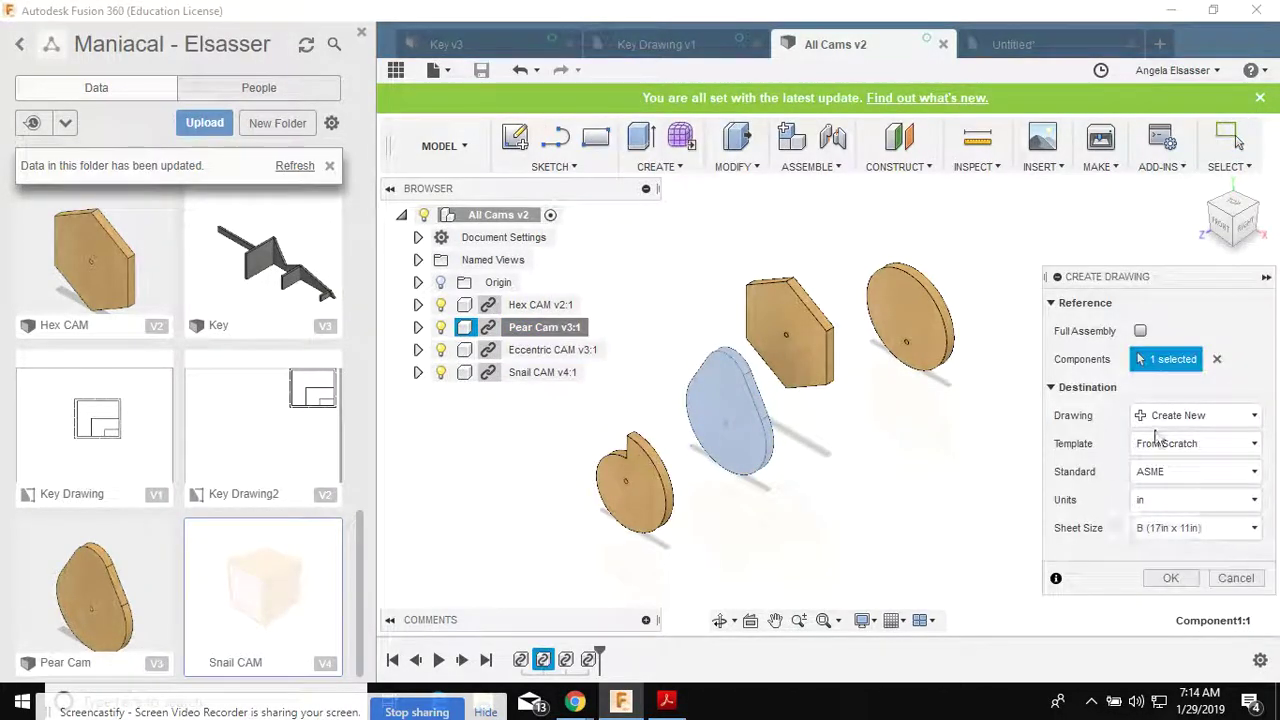
{"action": "left_click", "coordinate": [1160, 418]}
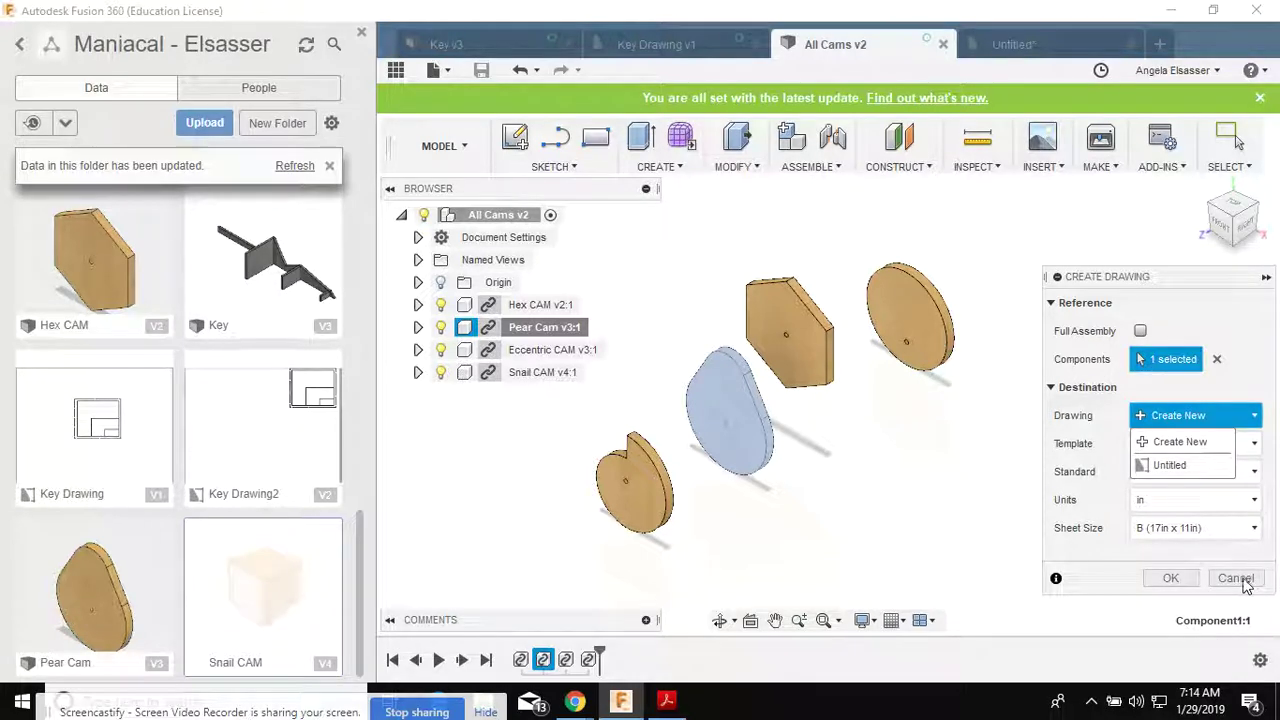
{"action": "left_click", "coordinate": [1180, 467]}
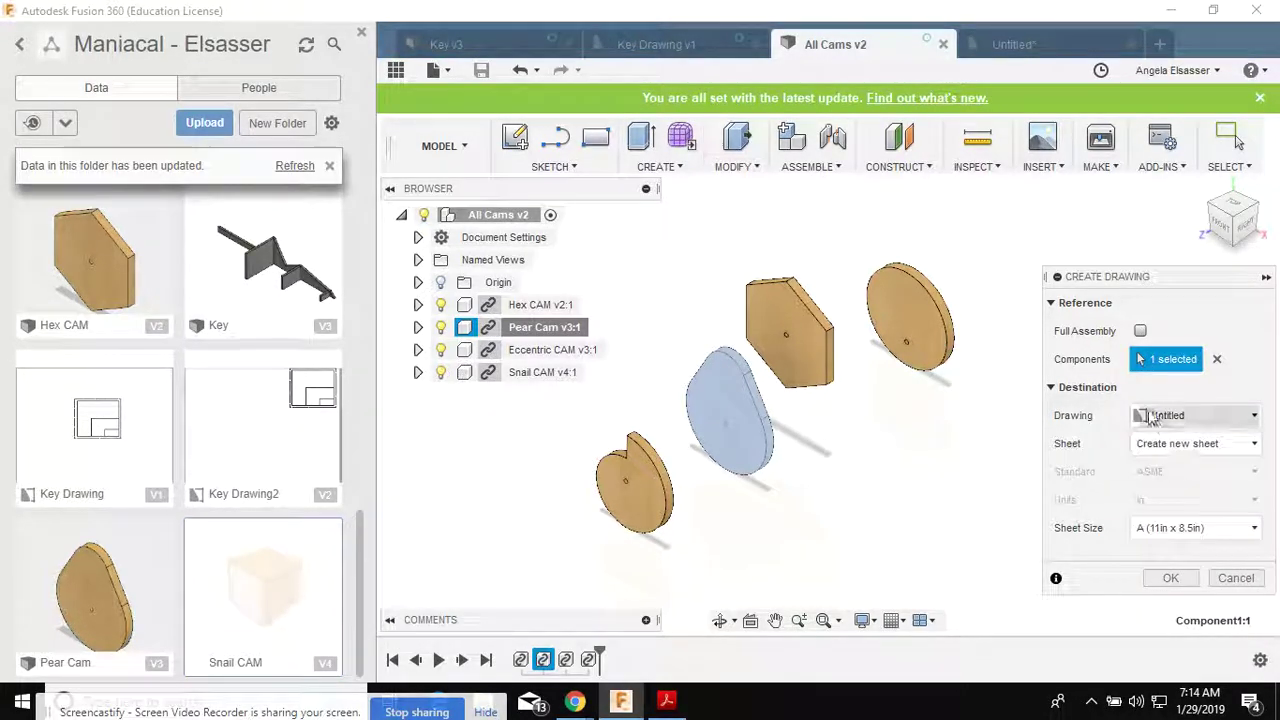
{"action": "left_click", "coordinate": [1171, 579]}
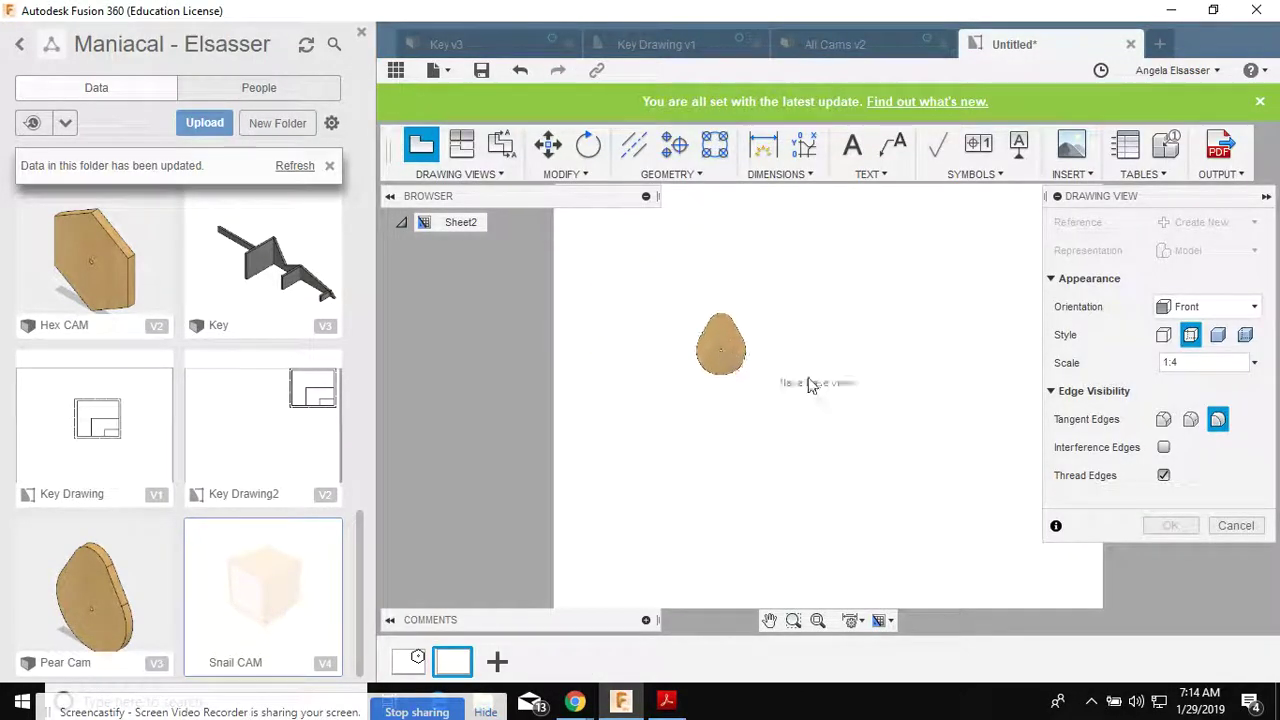
Place the pear cam base view on Sheet2 at 1:1 scale.
{"action": "left_click", "coordinate": [1253, 362]}
{"action": "left_click", "coordinate": [1205, 117]}
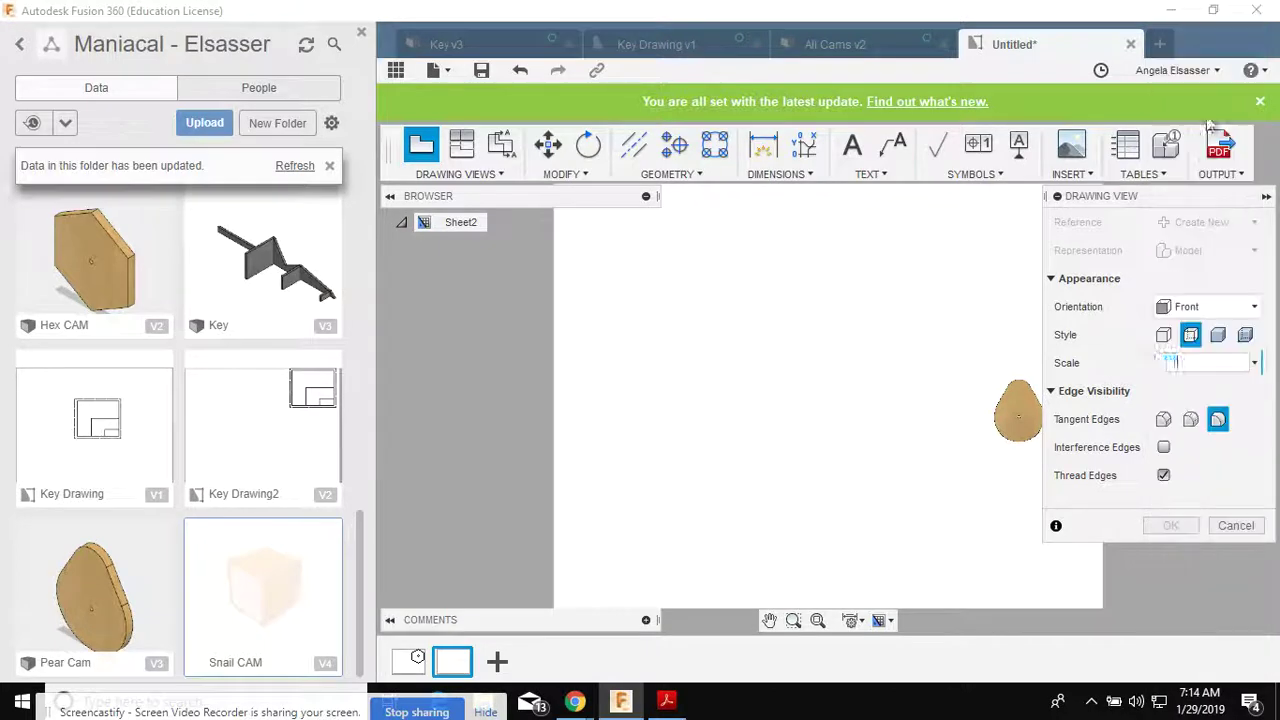
{"action": "left_click", "coordinate": [659, 312]}
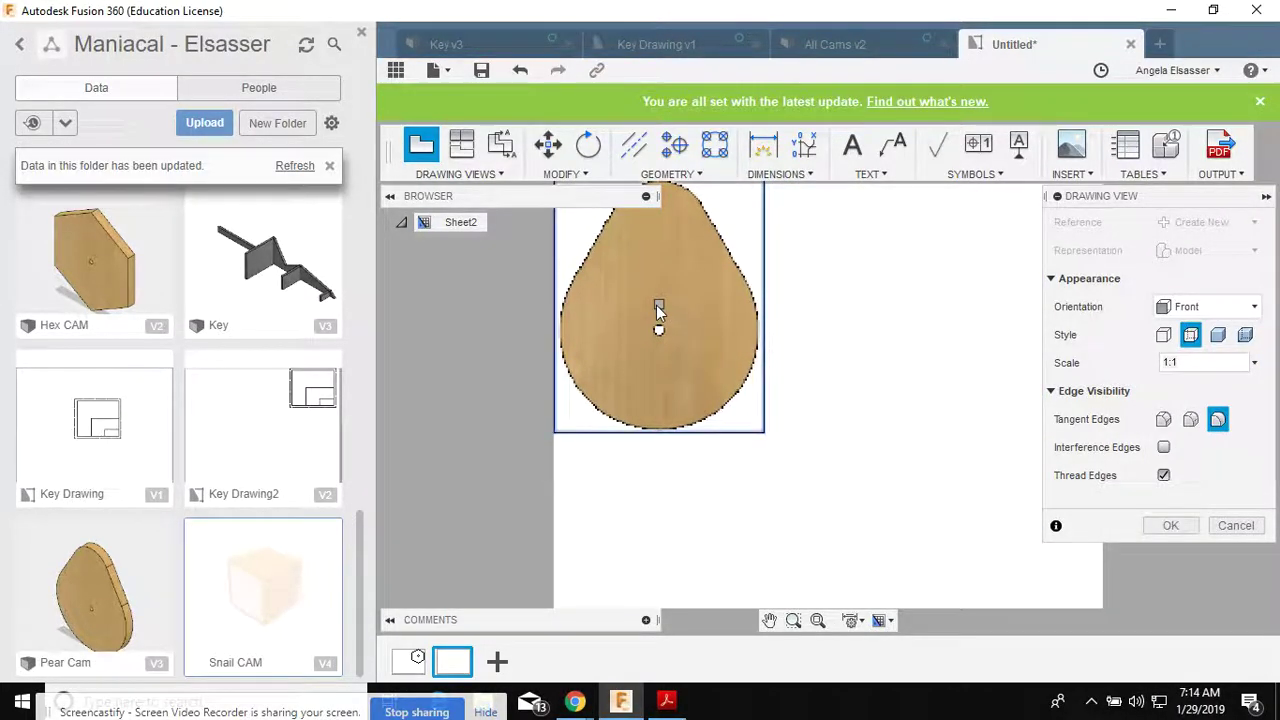
{"action": "left_click", "coordinate": [1170, 525]}
{"action": "scroll", "coordinate": [835, 345], "scroll_direction": "down", "scroll_amount": 5}
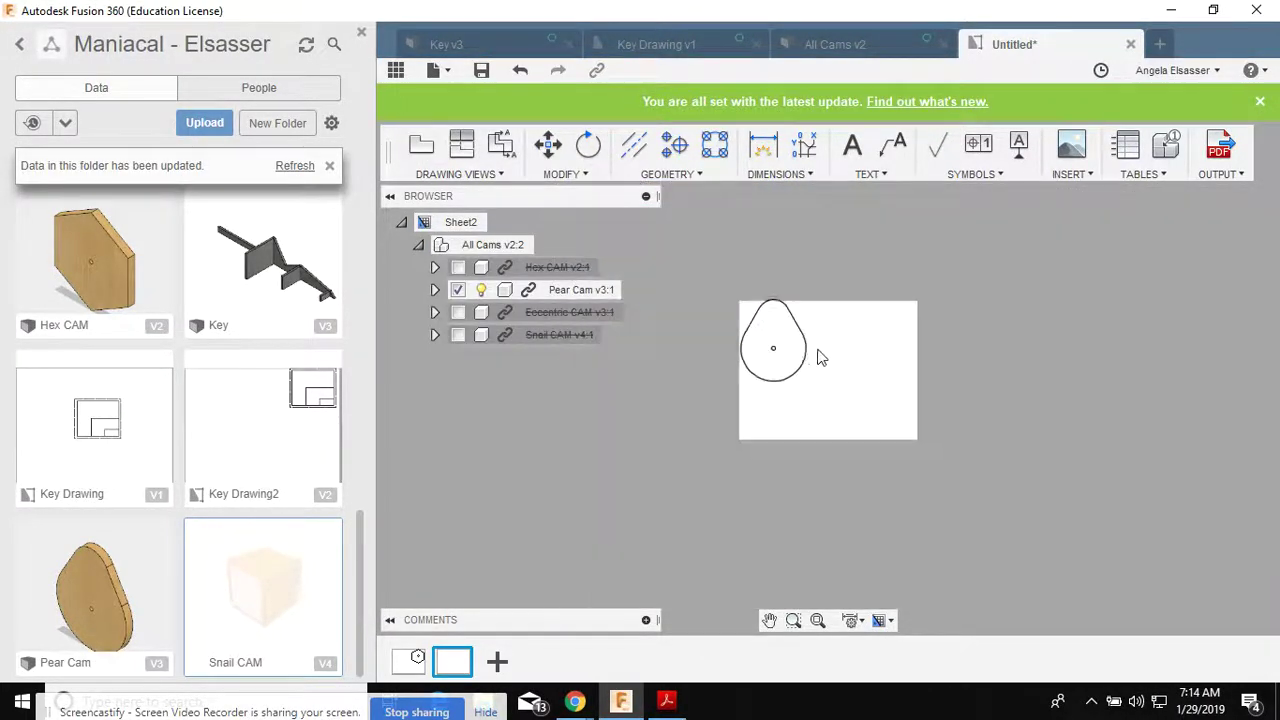
{"action": "scroll", "coordinate": [820, 357], "scroll_direction": "up", "scroll_amount": 3}
Rotate the pear cam view 270° to point right and move it higher on the sheet.
{"action": "left_click", "coordinate": [733, 335]}
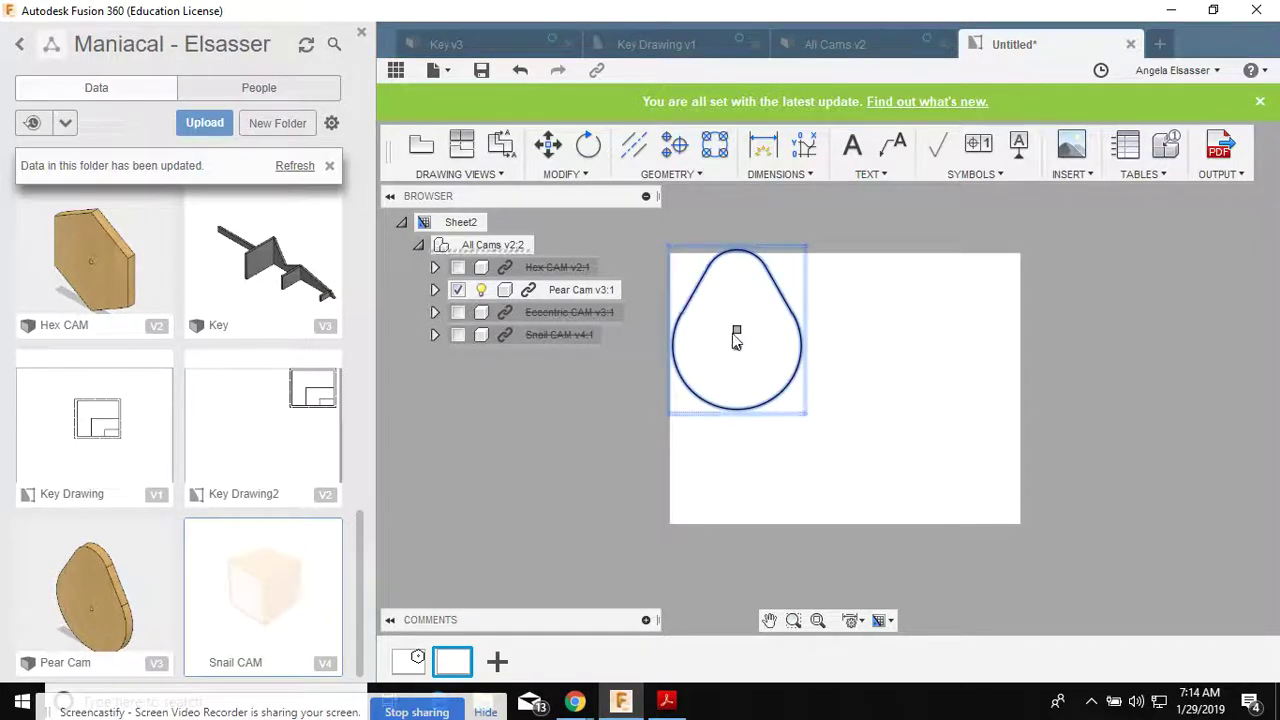
{"action": "left_click", "coordinate": [736, 332]}
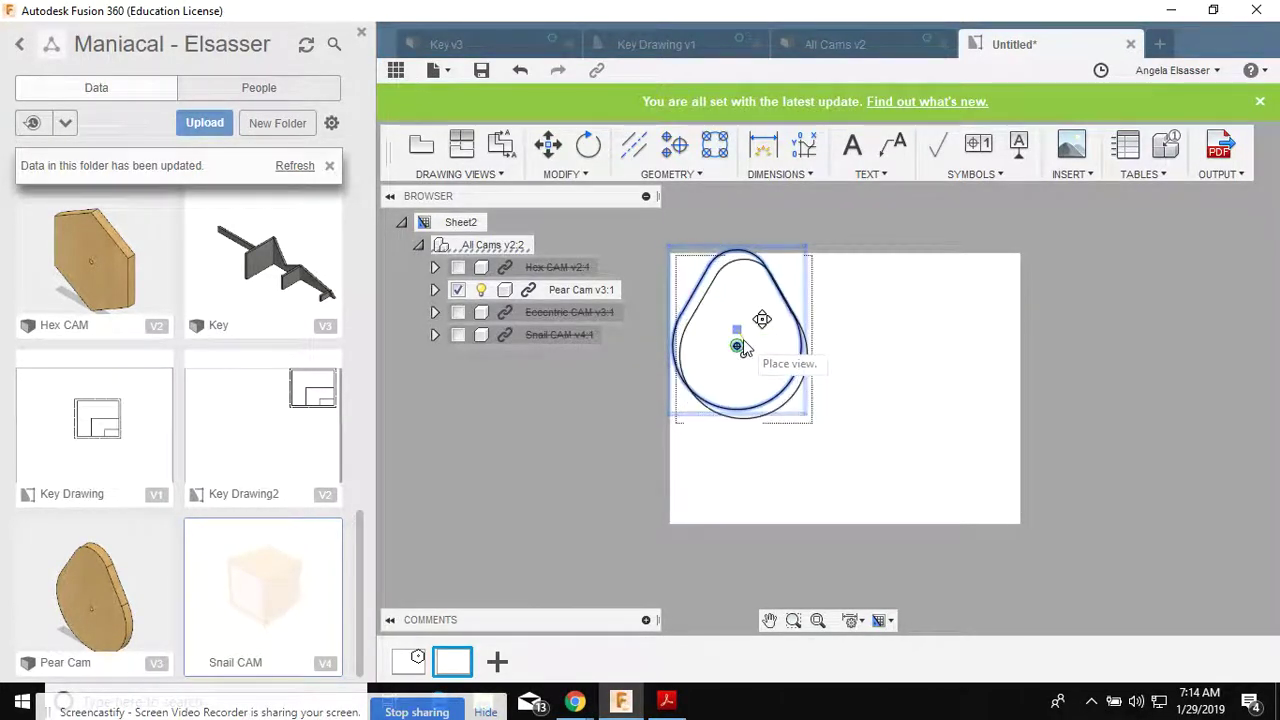
{"action": "left_click", "coordinate": [740, 348]}
{"action": "key", "text": "r"}
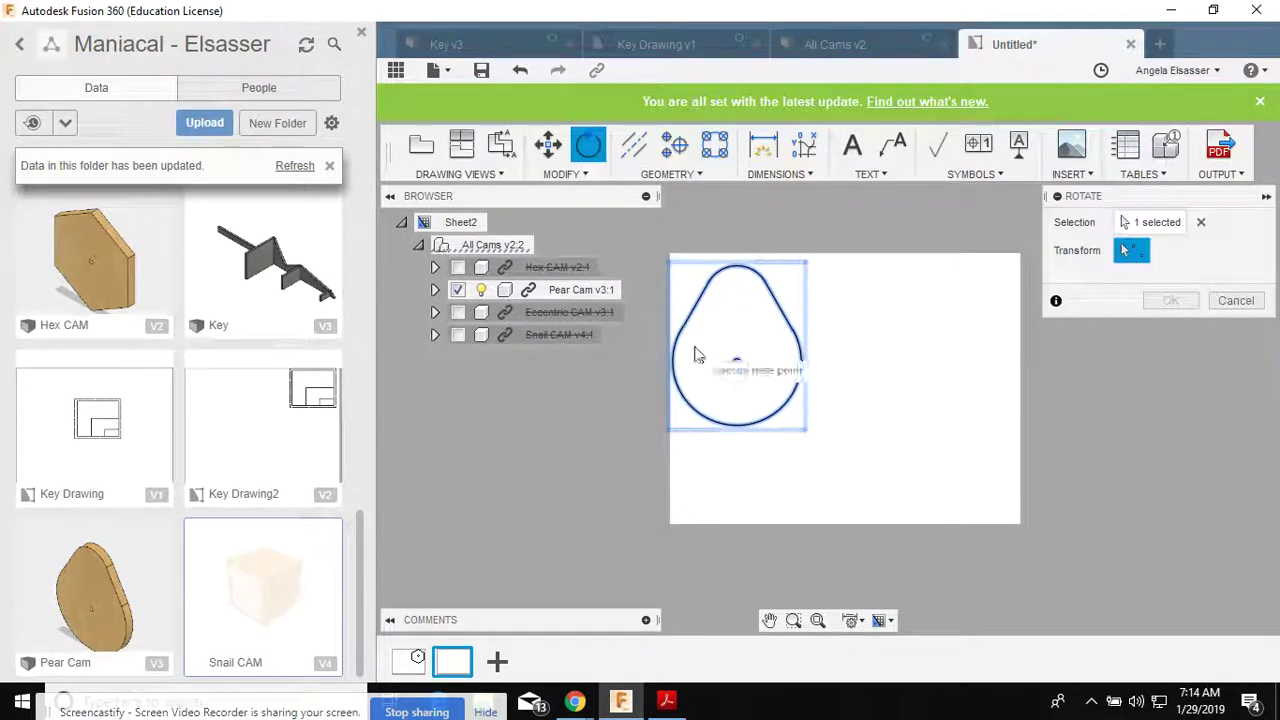
{"action": "left_click", "coordinate": [736, 361]}
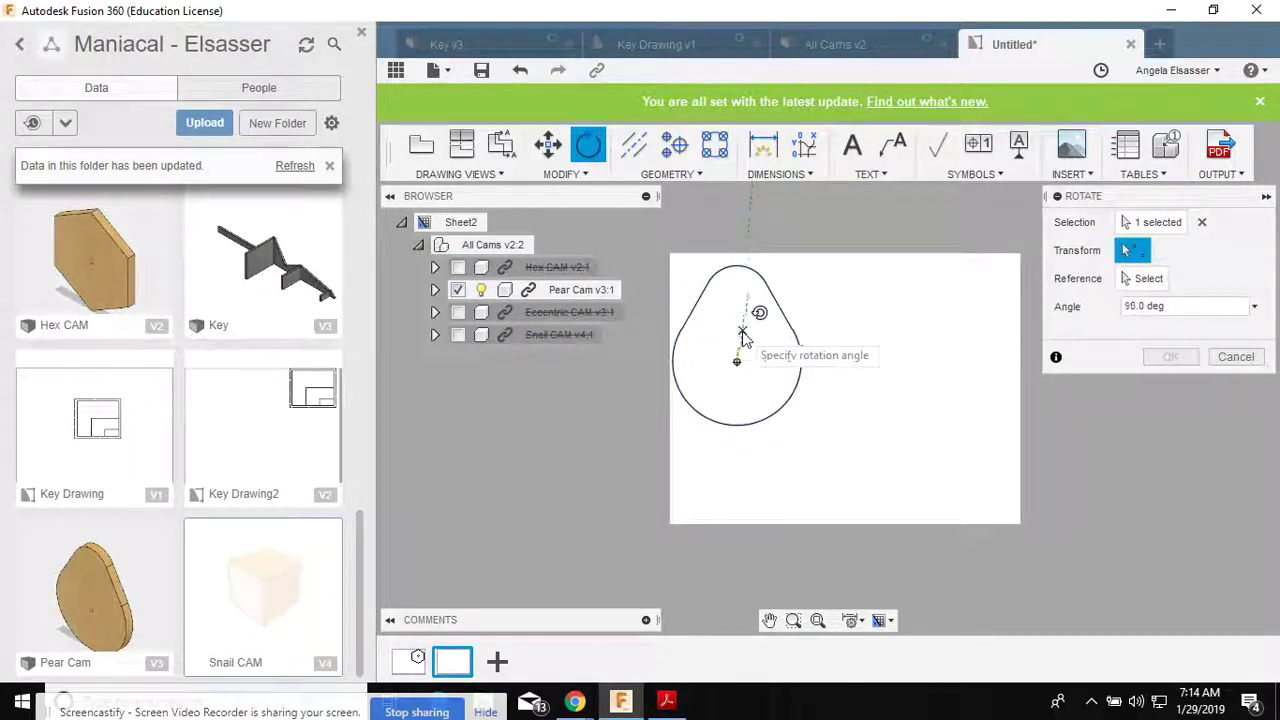
{"action": "left_click", "coordinate": [739, 467]}
{"action": "left_click", "coordinate": [1168, 299]}
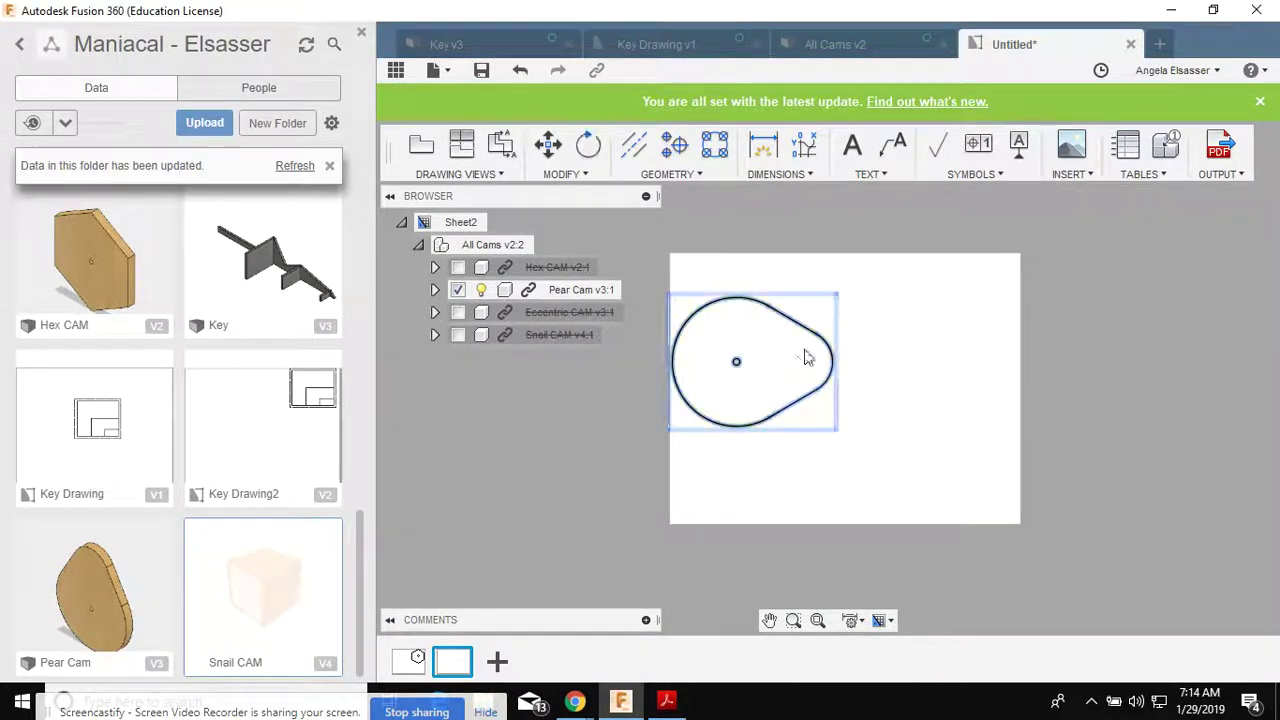
{"action": "left_click", "coordinate": [737, 366]}
{"action": "mouse_move", "coordinate": [757, 366]}
{"action": "left_mouse_down"}
{"action": "mouse_move", "coordinate": [800, 282]}
{"action": "mouse_move", "coordinate": [771, 294]}
{"action": "mouse_move", "coordinate": [752, 320]}
{"action": "mouse_move", "coordinate": [763, 330]}
{"action": "left_mouse_up"}
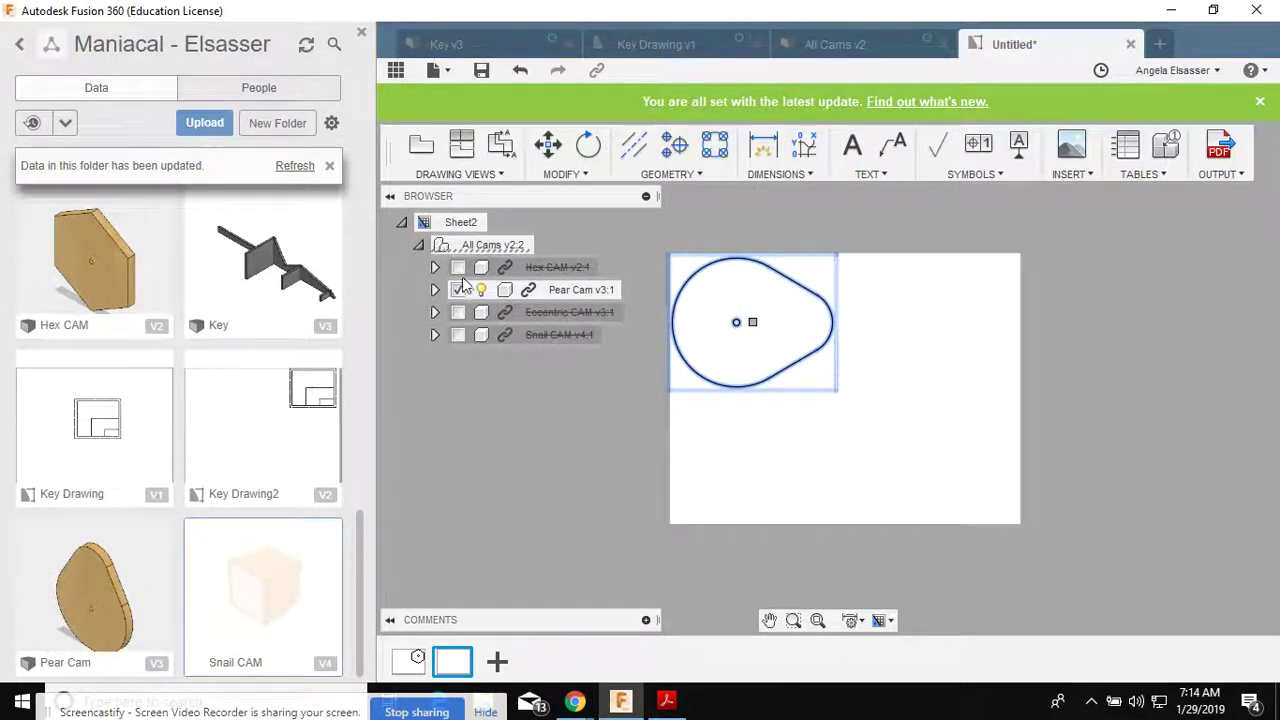
Show the Hex CAM in the view and reposition the view on the sheet.
{"action": "left_click", "coordinate": [458, 268]}
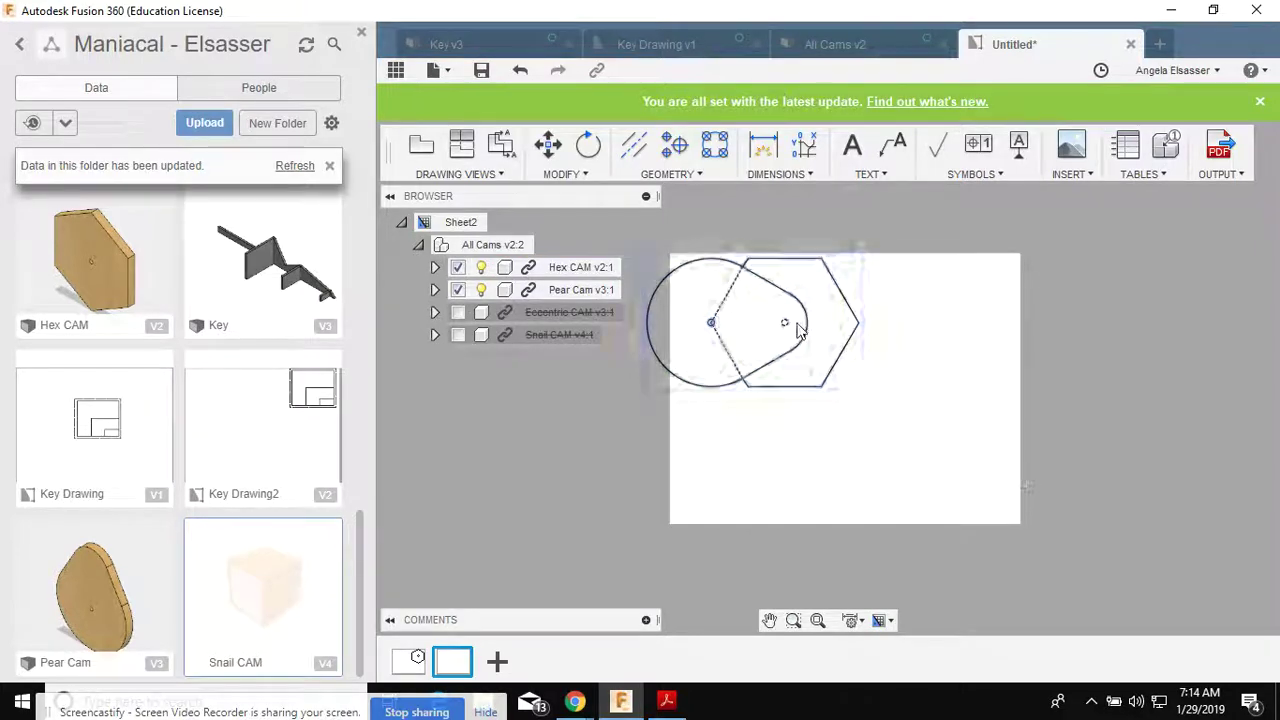
{"action": "left_click", "coordinate": [786, 326]}
{"action": "mouse_move", "coordinate": [756, 324]}
{"action": "left_mouse_down"}
{"action": "mouse_move", "coordinate": [863, 294]}
{"action": "mouse_move", "coordinate": [925, 312]}
{"action": "mouse_move", "coordinate": [894, 303]}
{"action": "mouse_move", "coordinate": [829, 330]}
{"action": "mouse_move", "coordinate": [808, 323]}
{"action": "mouse_move", "coordinate": [837, 329]}
{"action": "mouse_move", "coordinate": [800, 326]}
{"action": "left_mouse_up"}
Drag the hex cam view to Sheet2's upper right, keeping Pear Cam hidden.
{"action": "left_click", "coordinate": [457, 289]}
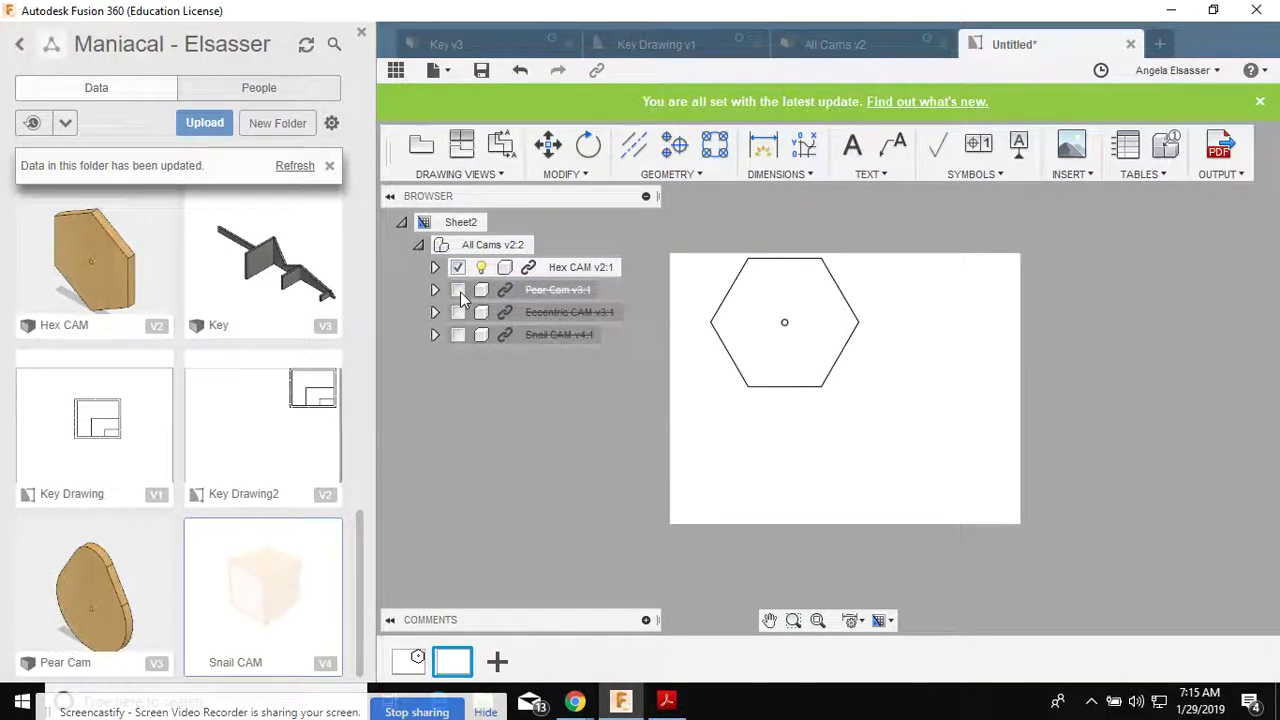
{"action": "left_click", "coordinate": [457, 289]}
{"action": "left_click", "coordinate": [457, 289]}
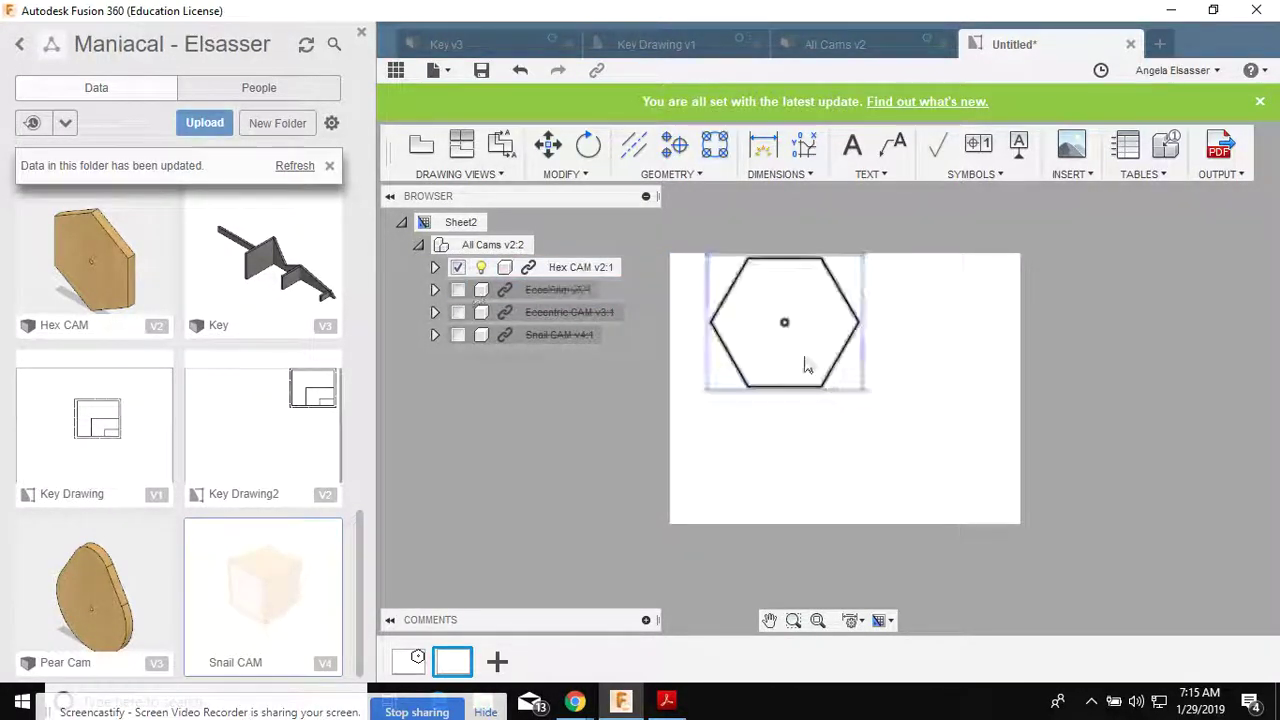
{"action": "left_click", "coordinate": [795, 328]}
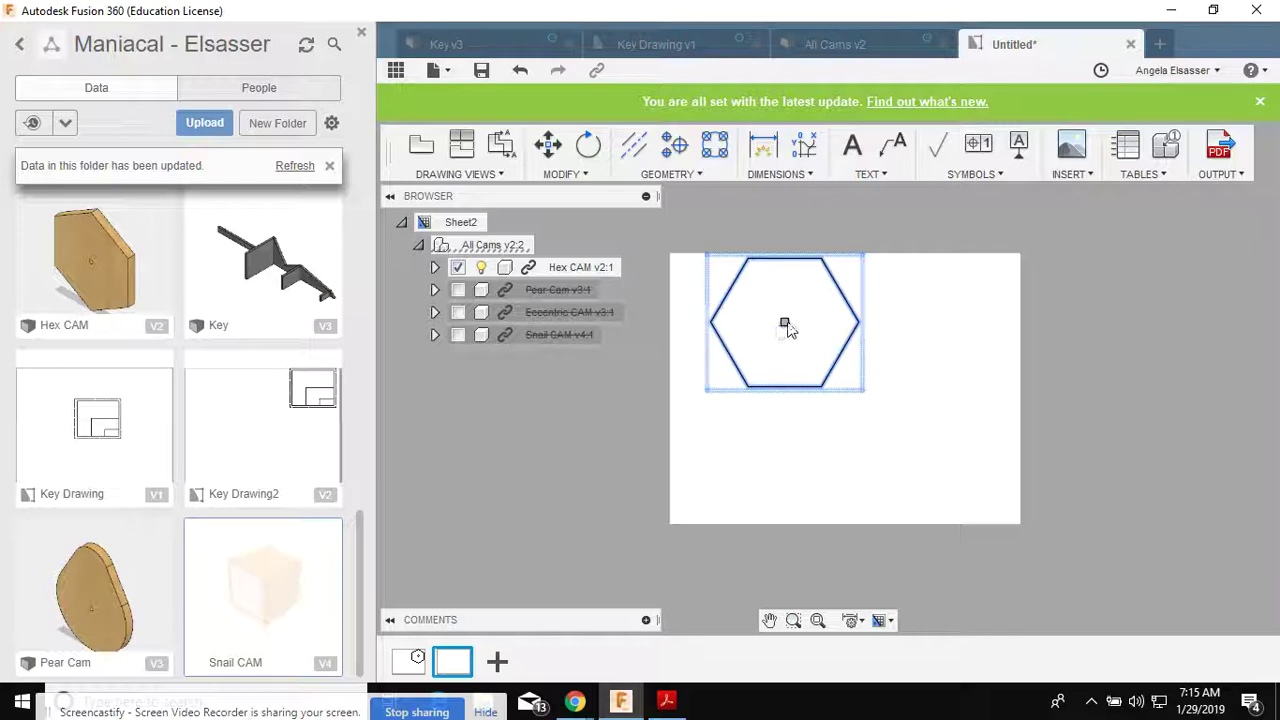
{"action": "mouse_move", "coordinate": [787, 330]}
{"action": "left_mouse_down"}
{"action": "mouse_move", "coordinate": [938, 320]}
{"action": "mouse_move", "coordinate": [950, 305]}
{"action": "mouse_move", "coordinate": [940, 326]}
{"action": "left_mouse_up"}
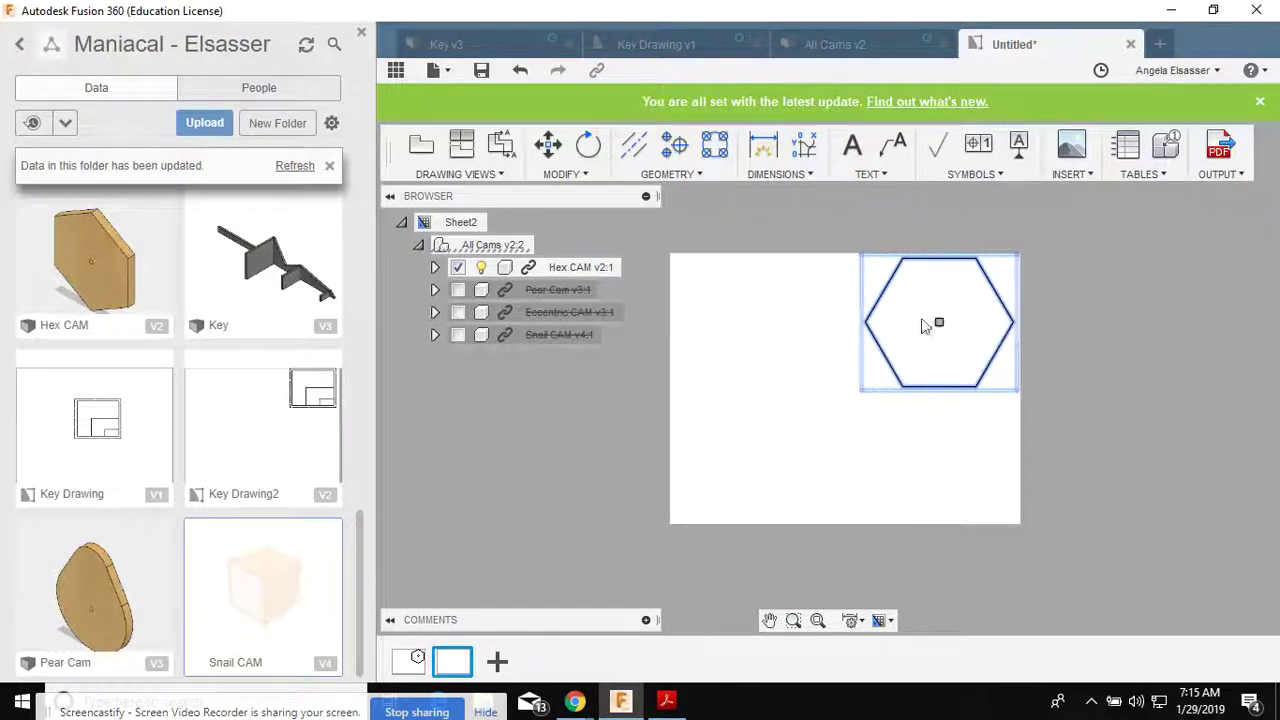
{"action": "left_click", "coordinate": [457, 289]}
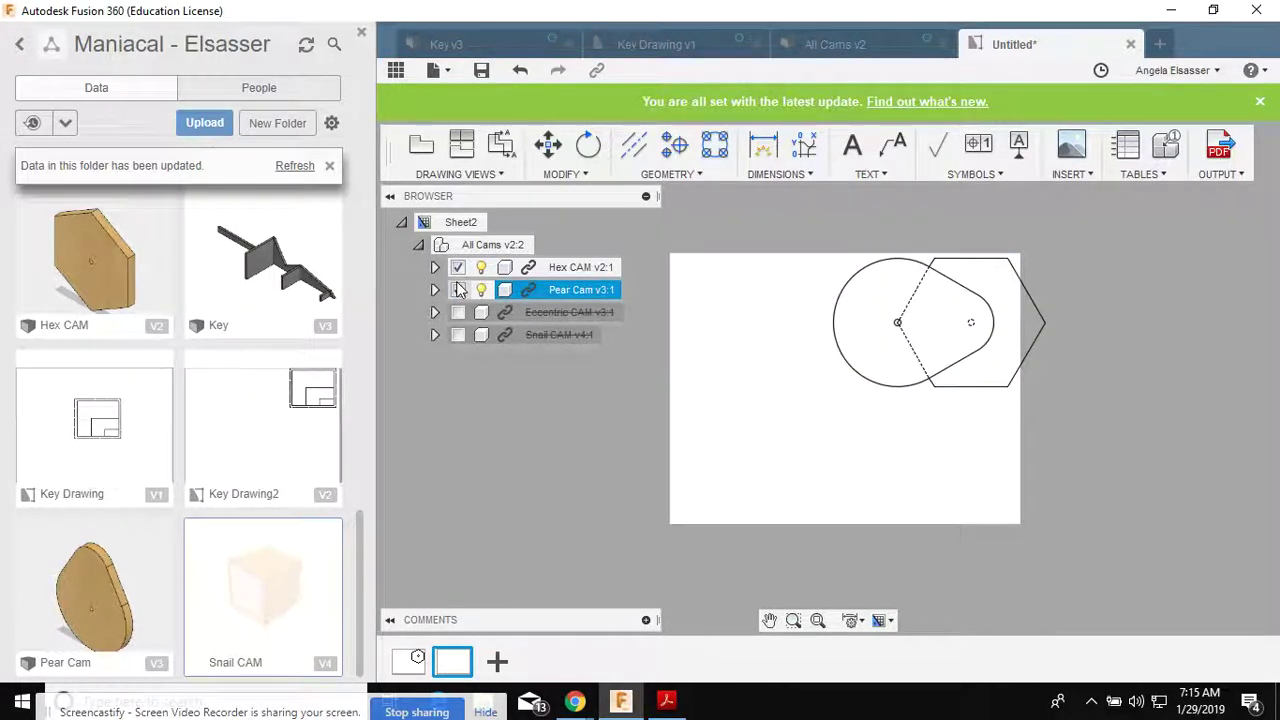
{"action": "left_click", "coordinate": [458, 289]}
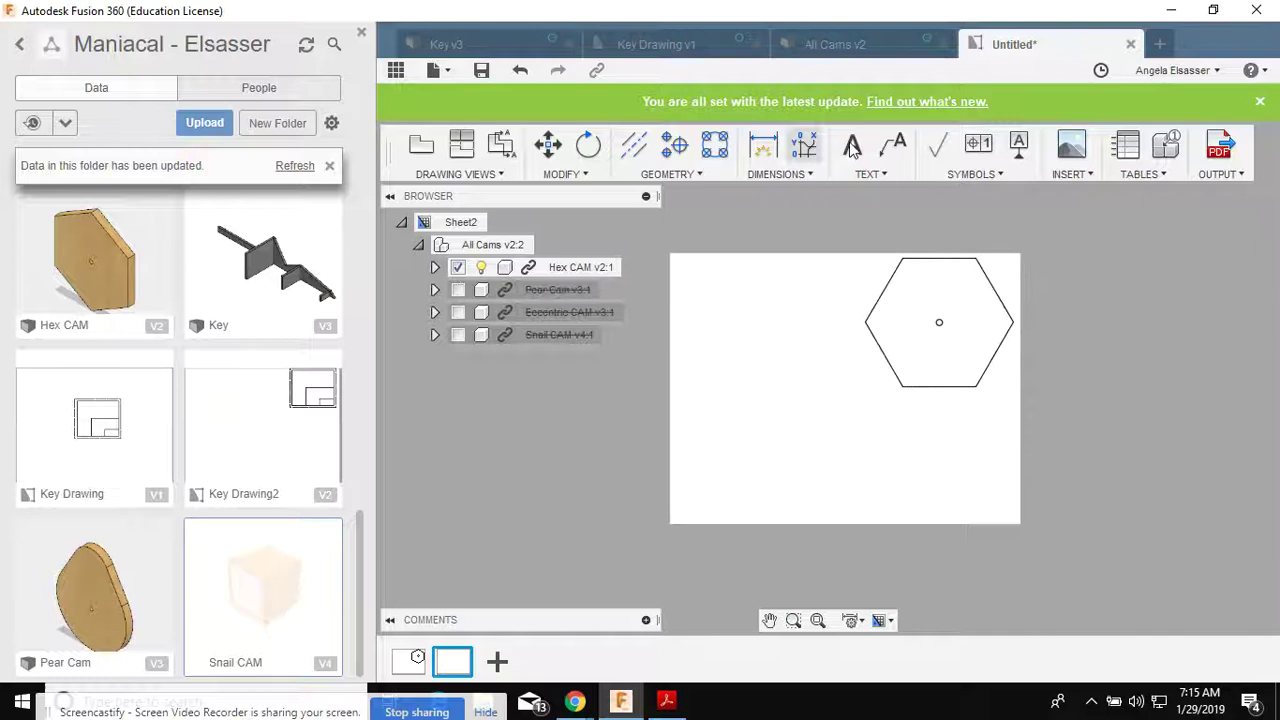
Close the Untitled drawing and choose Don't Save.
{"action": "left_click", "coordinate": [1131, 46]}
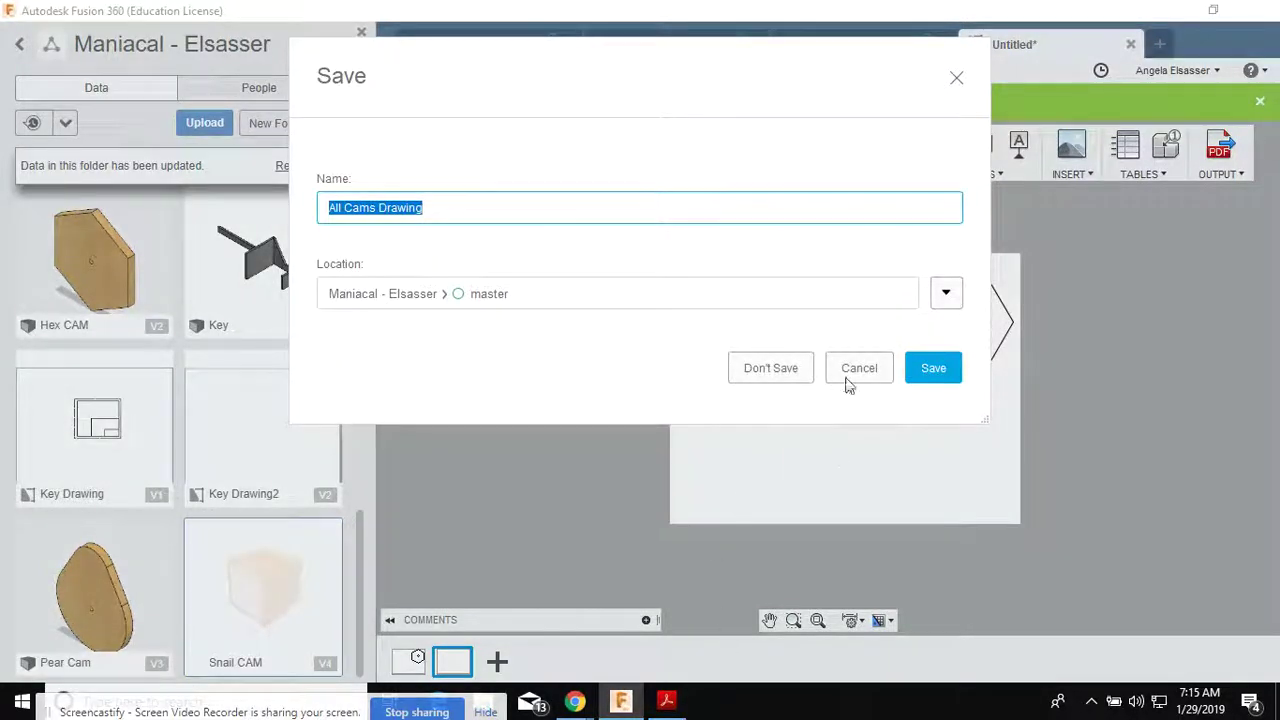
{"action": "left_click", "coordinate": [792, 369]}
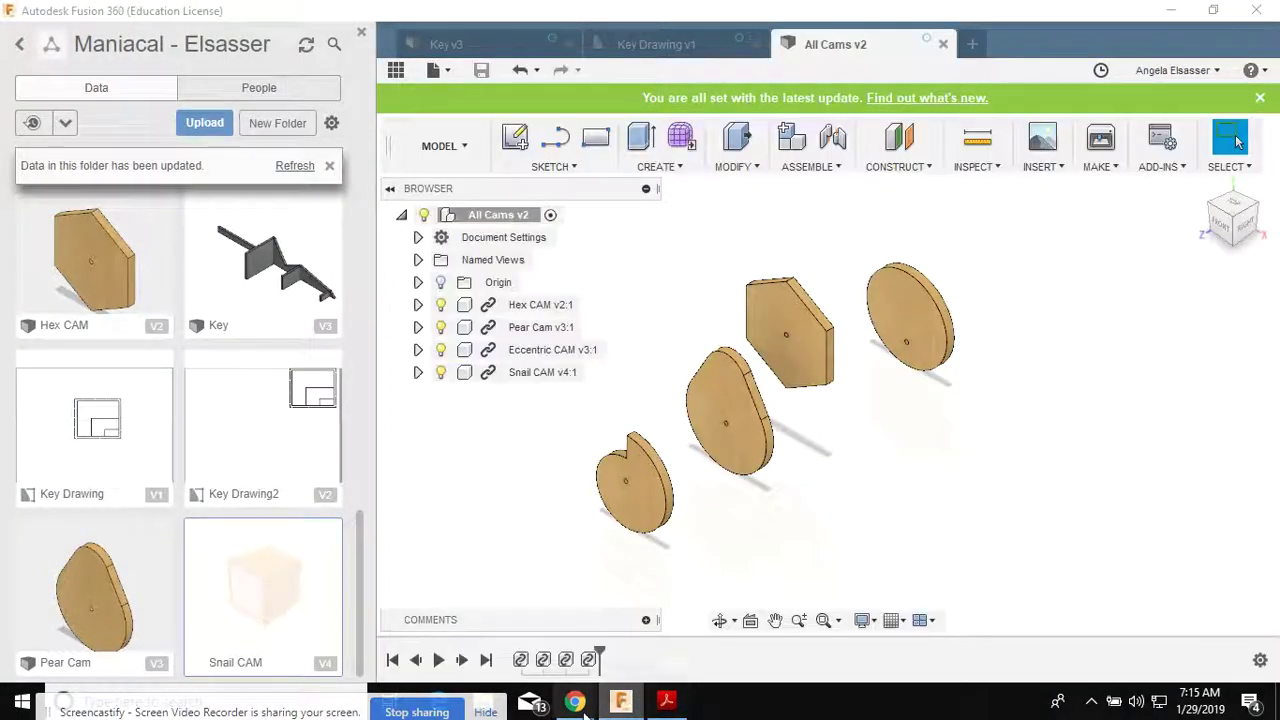
{"action": "left_click_drag", "start_coordinate": [370, 712], "coordinate": [515, 548]}
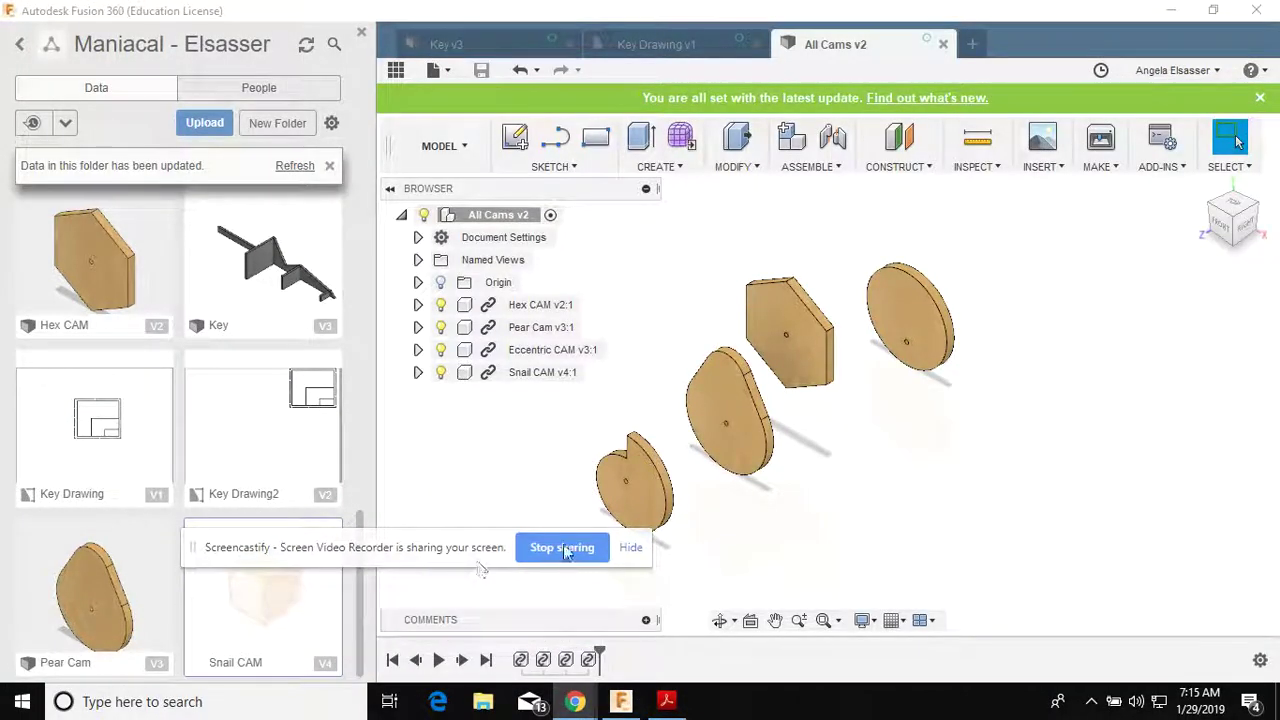